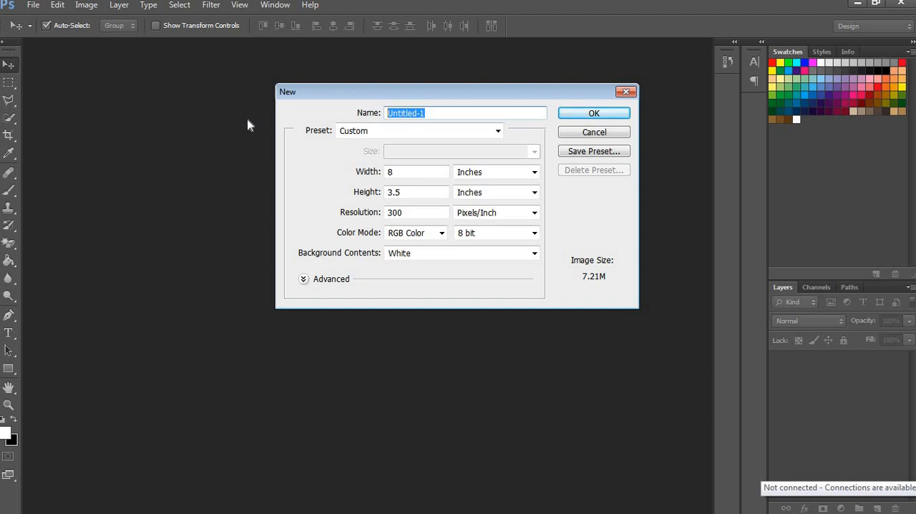
# Step: Create a new 8 × 3.5 inch document at 300 pixels/inch named CUSTOMIZE MUG
pyautogui.write('CUSTOMIZE MUG')
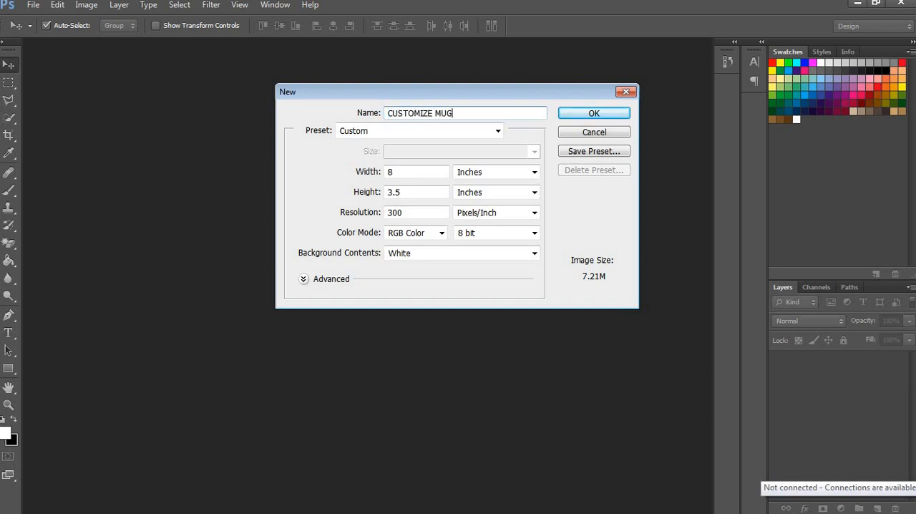
pyautogui.press('Return')
pyautogui.press('z')
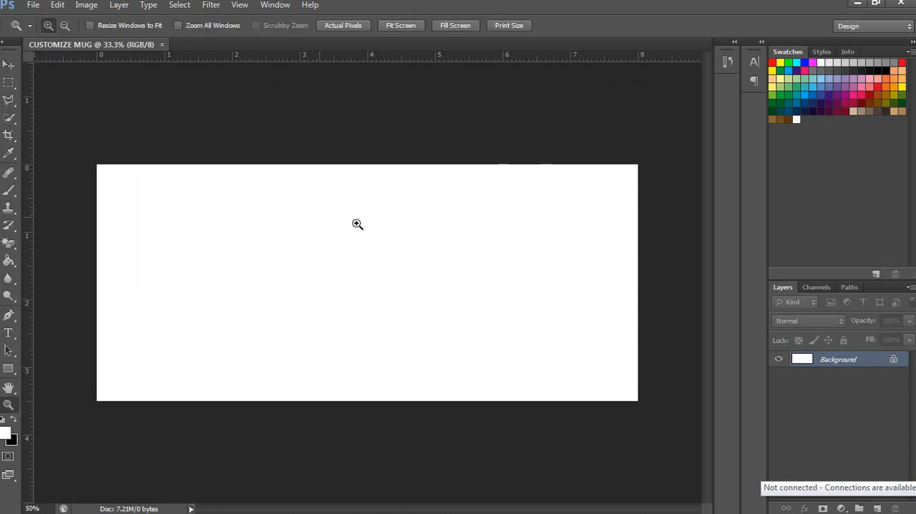
pyautogui.click(357, 224)
pyautogui.keyDown('alt'); pyautogui.click(380, 220); pyautogui.keyUp('alt')
# Step: Open the photos 122, main, 123 and 344 together from the CHORIZO & TOCINO folder
pyautogui.click(32, 5)
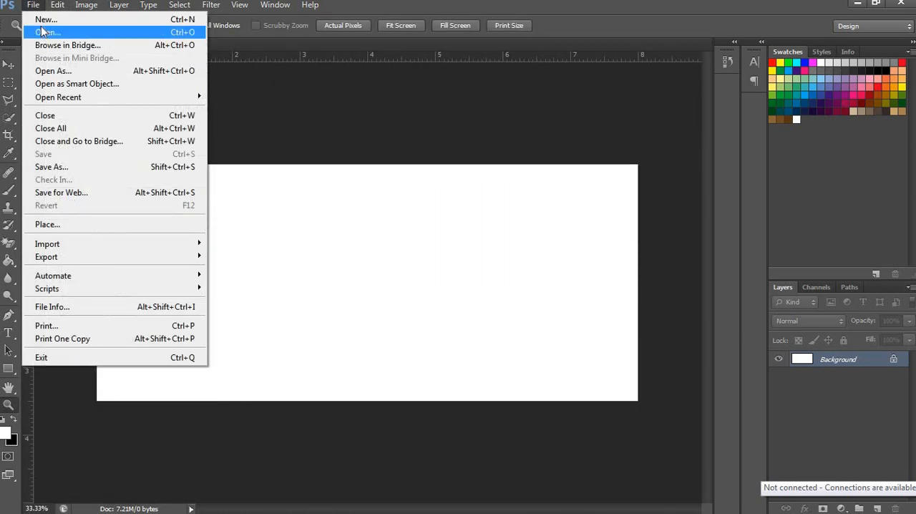
pyautogui.click(43, 31)
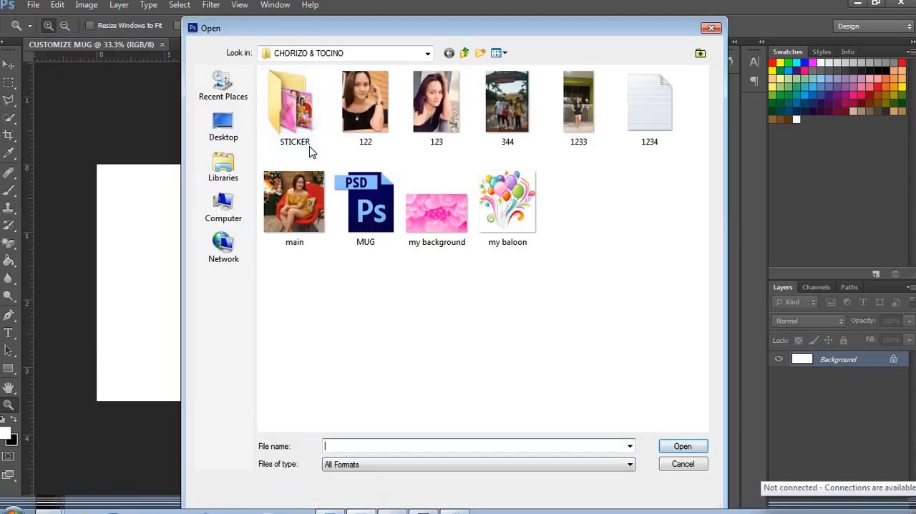
pyautogui.click(294, 204)
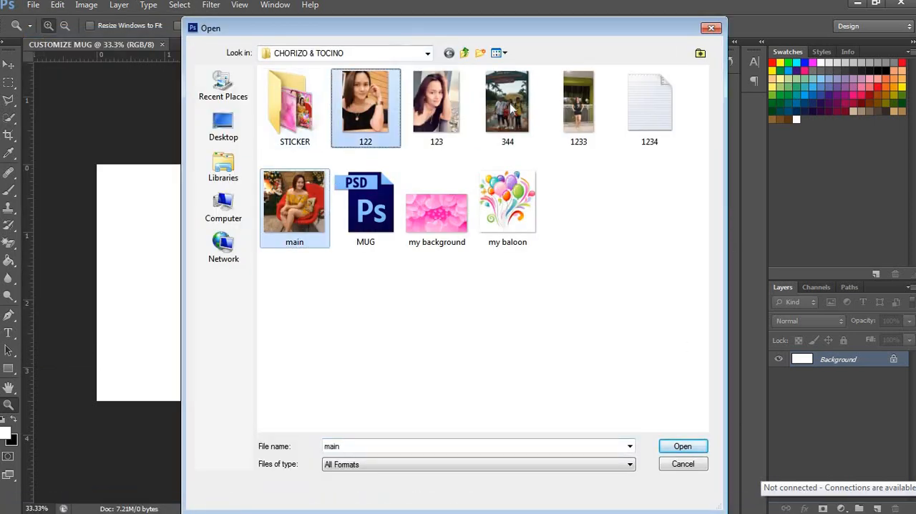
pyautogui.keyDown('ctrl'); pyautogui.click(512, 106); pyautogui.keyUp('ctrl')
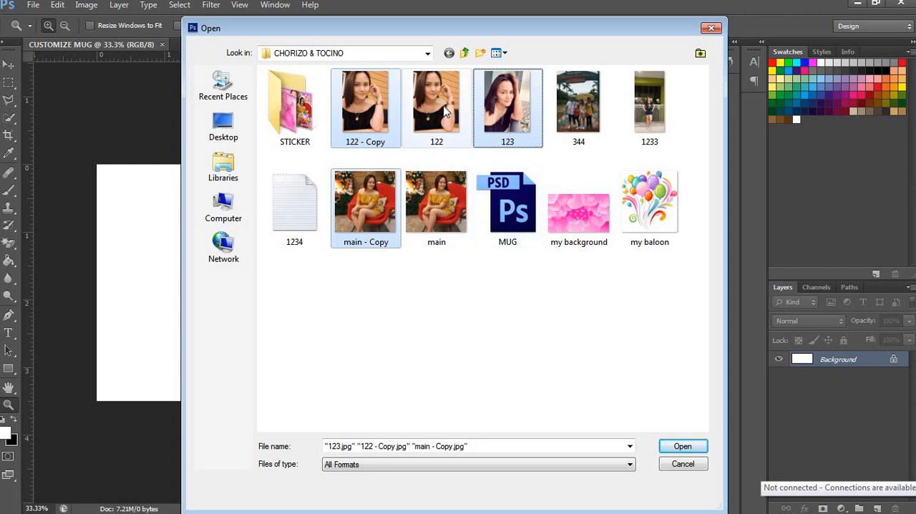
pyautogui.click(445, 114)
pyautogui.keyDown('ctrl'); pyautogui.click(443, 212); pyautogui.keyUp('ctrl')
pyautogui.keyDown('ctrl'); pyautogui.click(513, 113); pyautogui.keyUp('ctrl')
pyautogui.keyDown('ctrl'); pyautogui.click(580, 113); pyautogui.keyUp('ctrl')
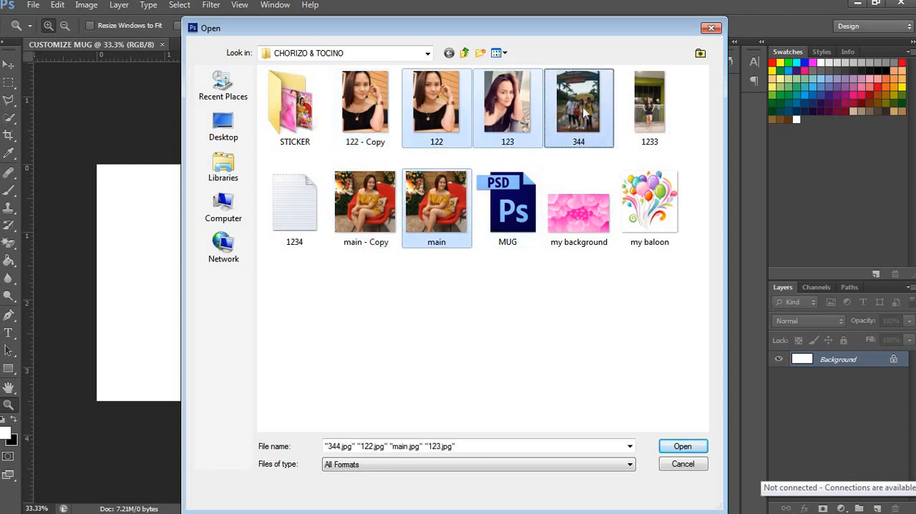
pyautogui.click(680, 446)
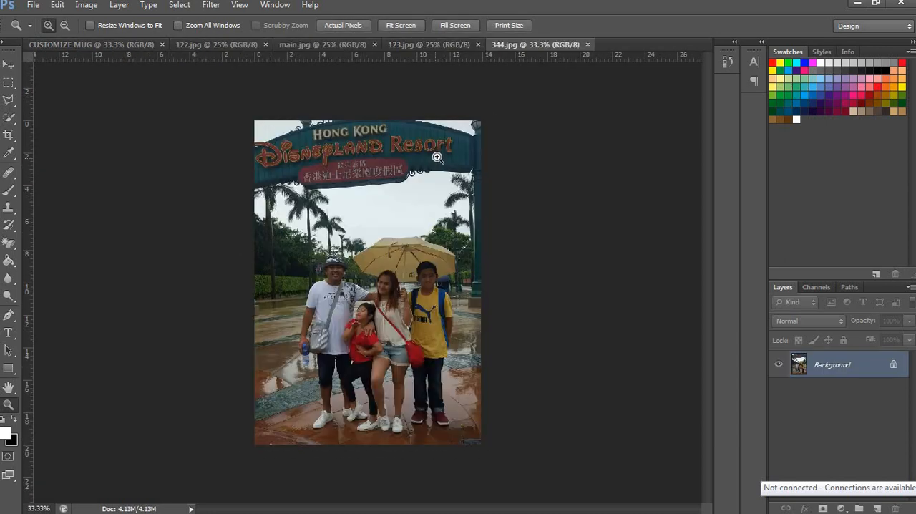
# Step: Brighten the 344.jpg photo with Levels, setting shadow input 15 and midtones 1.49, and lowering the highlight input
pyautogui.press('v')
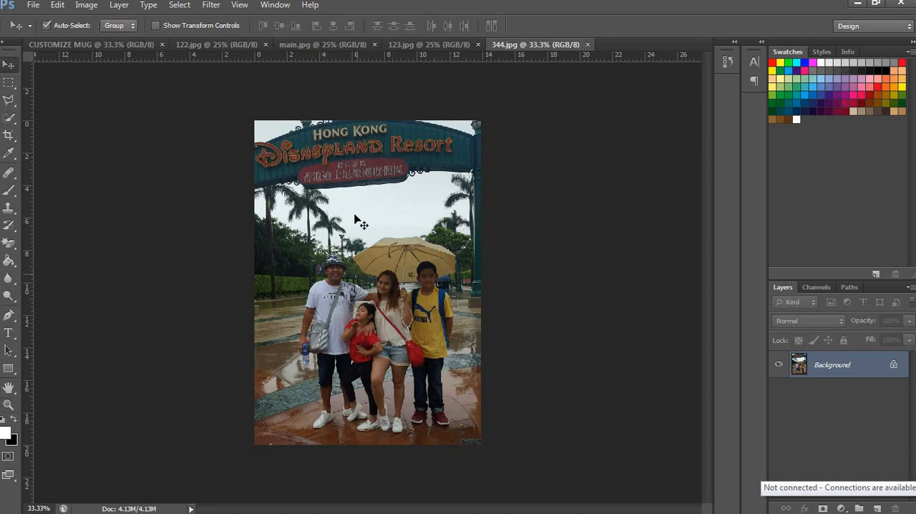
pyautogui.click(37, 5)
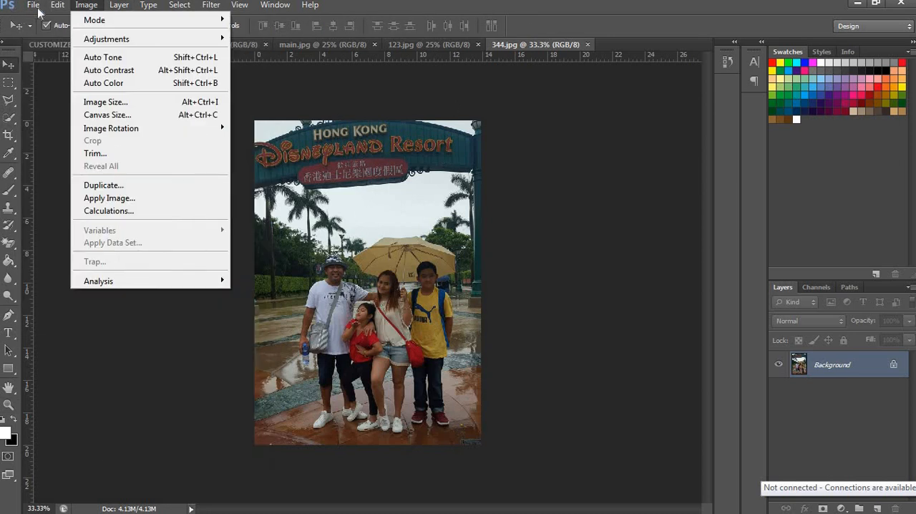
pyautogui.click(79, 7)
pyautogui.click(78, 8)
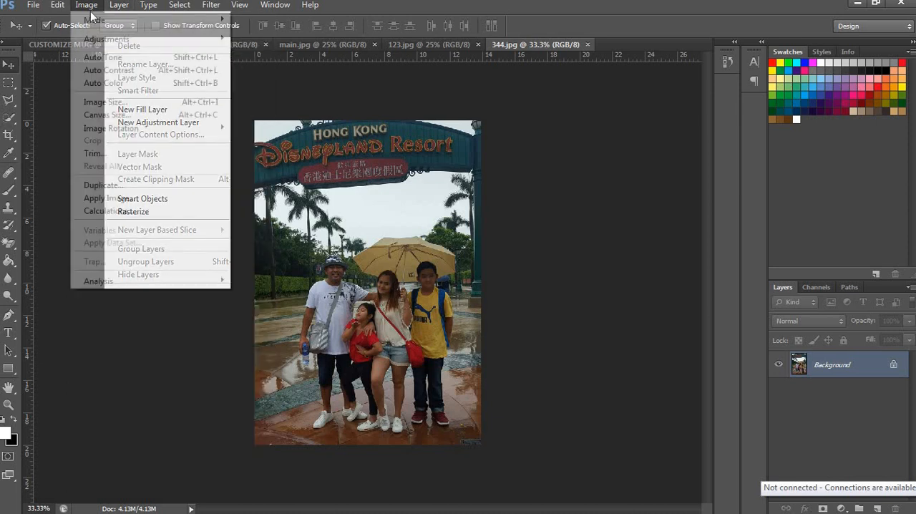
pyautogui.moveTo(208, 38)
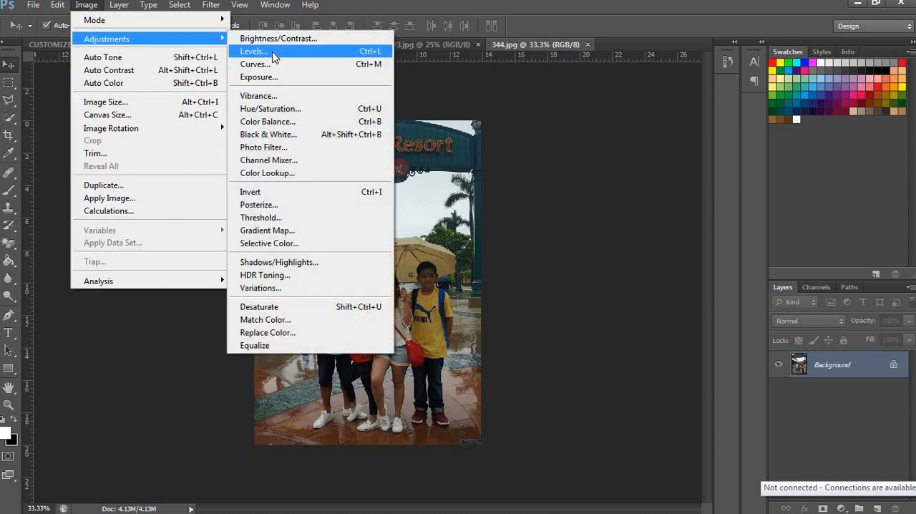
pyautogui.click(270, 53)
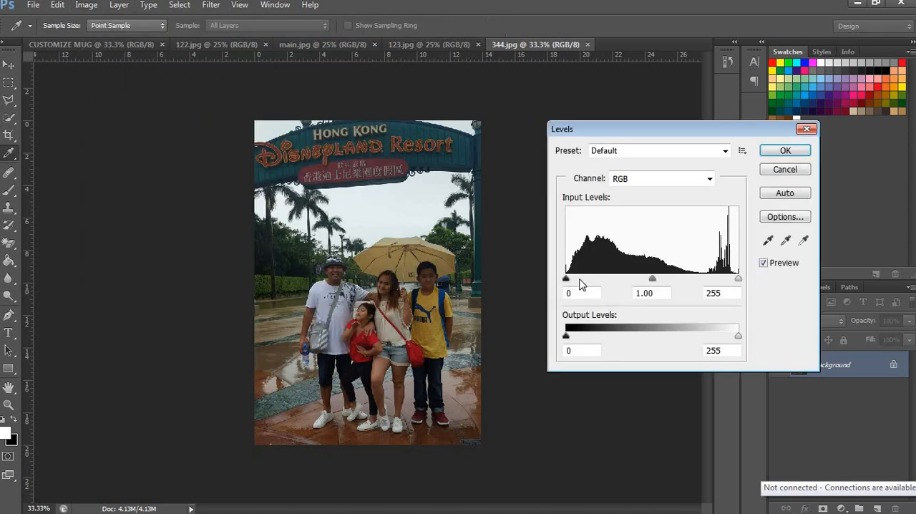
pyautogui.moveTo(565, 279)
pyautogui.mouseDown()
pyautogui.moveTo(585, 279)
pyautogui.moveTo(577, 279)
pyautogui.mouseUp()
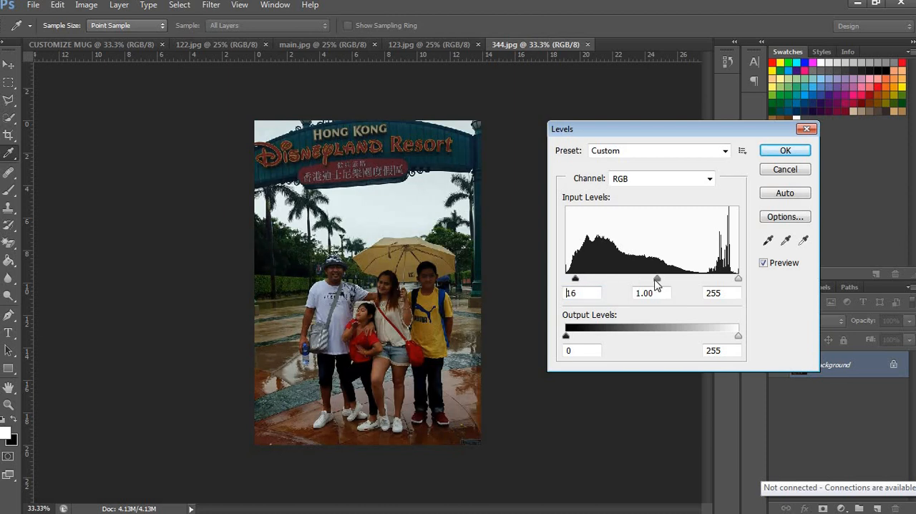
pyautogui.moveTo(656, 280); pyautogui.dragTo(637, 281)
pyautogui.moveTo(576, 279); pyautogui.dragTo(576, 284)
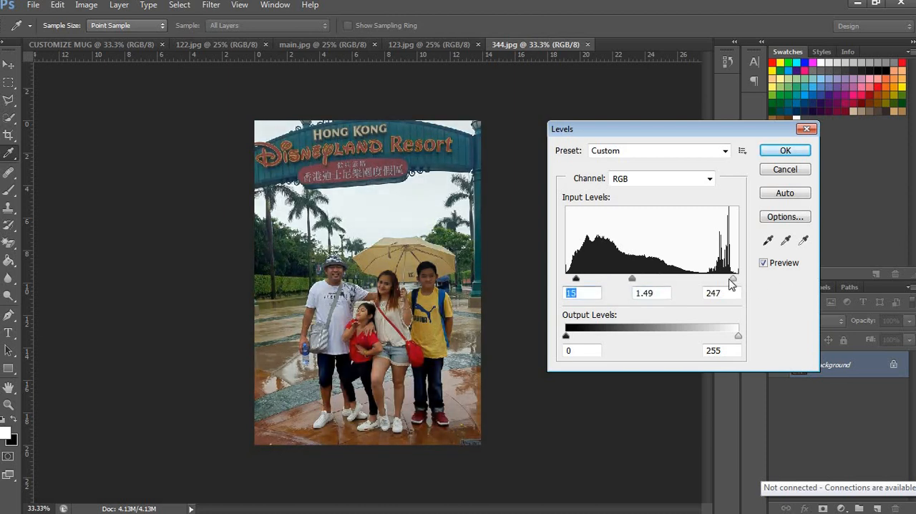
pyautogui.moveTo(731, 284); pyautogui.dragTo(724, 284)
pyautogui.press('Return')
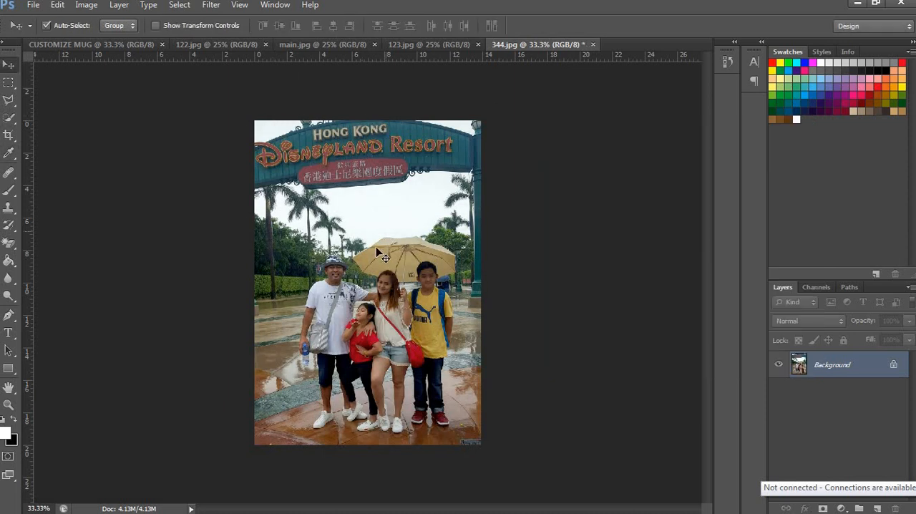
# Step: Copy the adjusted 344.jpg photo into the CUSTOMIZE MUG document as a new layer
pyautogui.click(119, 44)
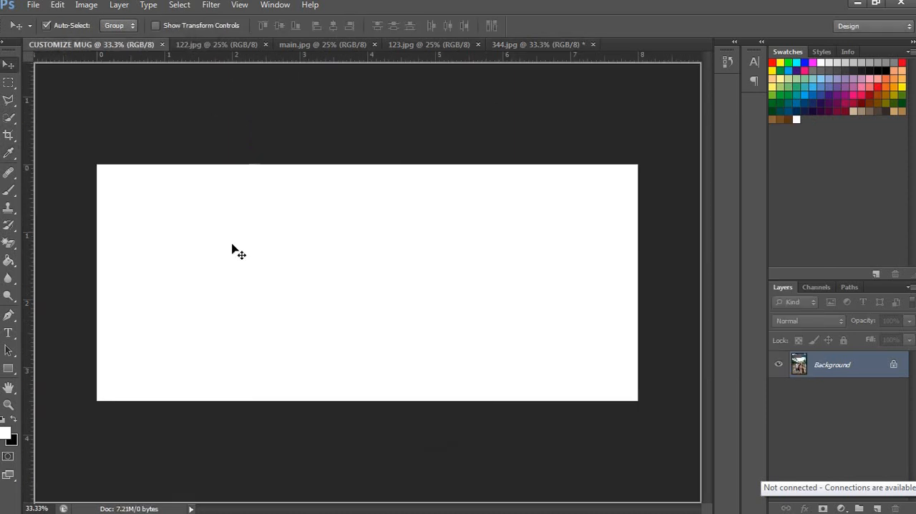
pyautogui.hotkey('ctrl', 'v')
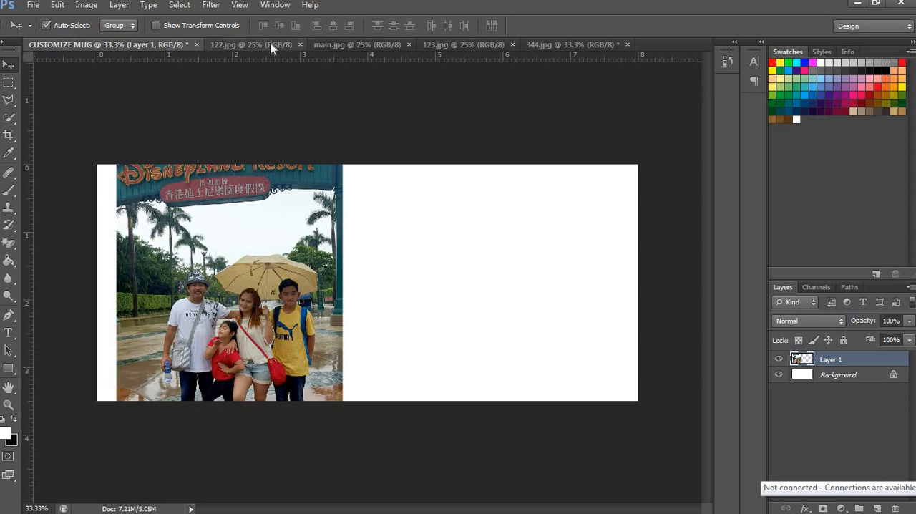
# Step: Copy the 123.jpg photo into the CUSTOMIZE MUG document and try scaling it down to about 69% width
pyautogui.click(271, 46)
pyautogui.click(379, 46)
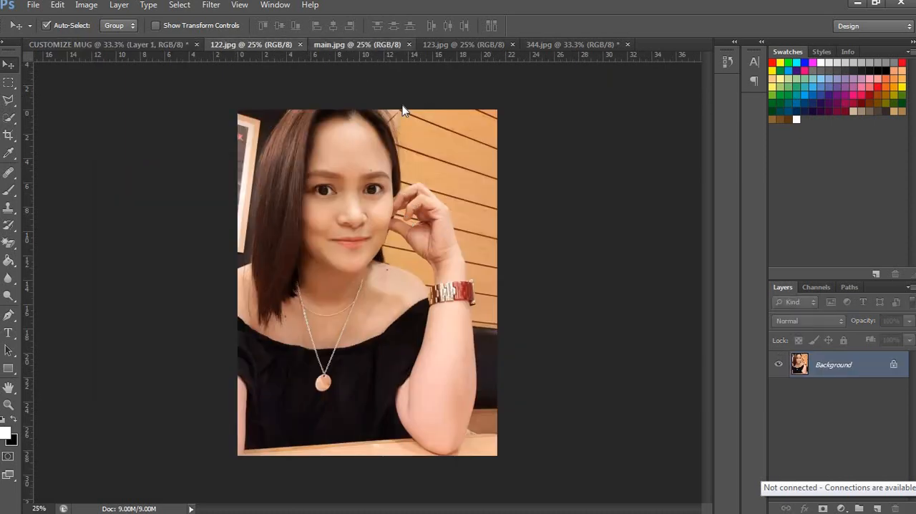
pyautogui.click(462, 43)
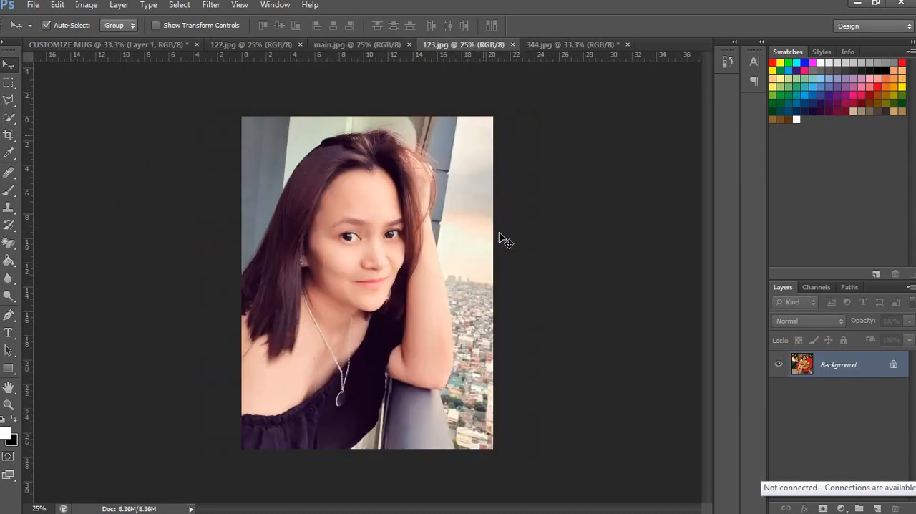
pyautogui.moveTo(147, 46); pyautogui.dragTo(367, 264)
pyautogui.hotkey('ctrl', 'y')
pyautogui.hotkey('ctrl', 't')
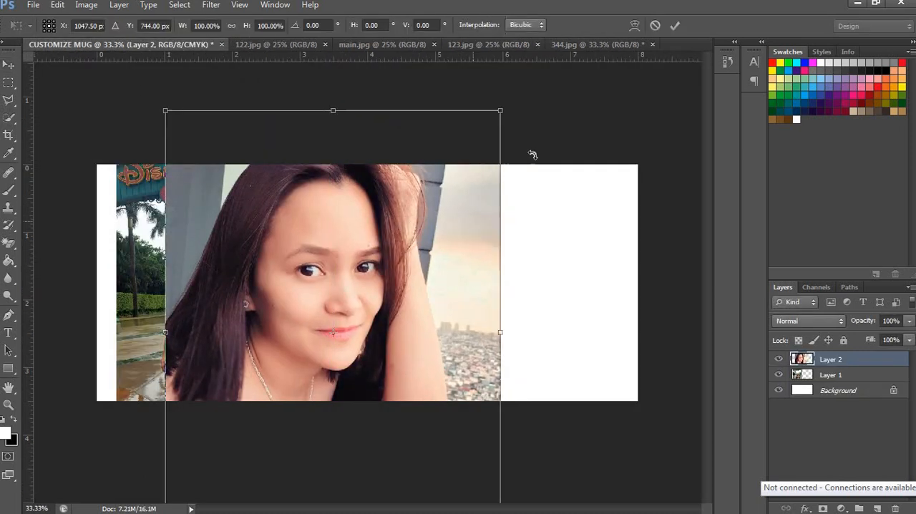
pyautogui.moveTo(500, 112); pyautogui.dragTo(398, 202)
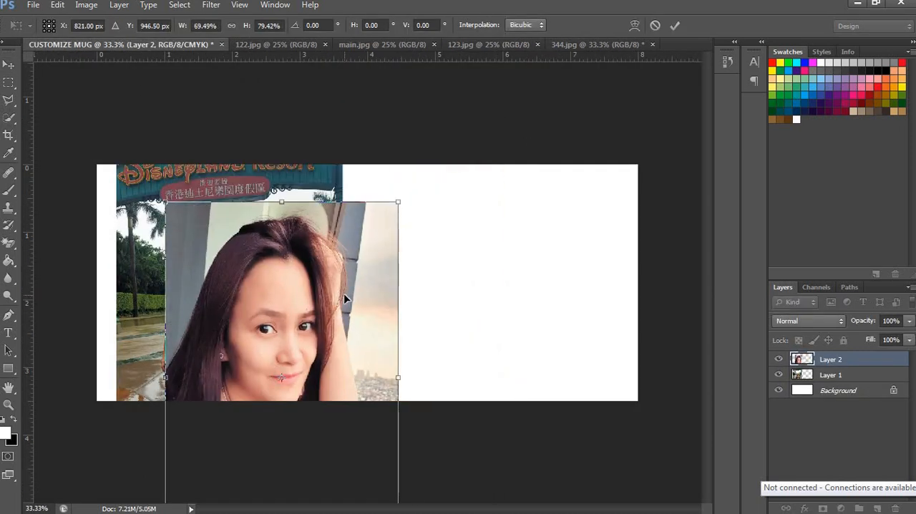
pyautogui.press('Escape')
# Step: Close the 123.jpg and 344.jpg photos, discarding the changes to 344.jpg
pyautogui.click(286, 45)
pyautogui.click(370, 45)
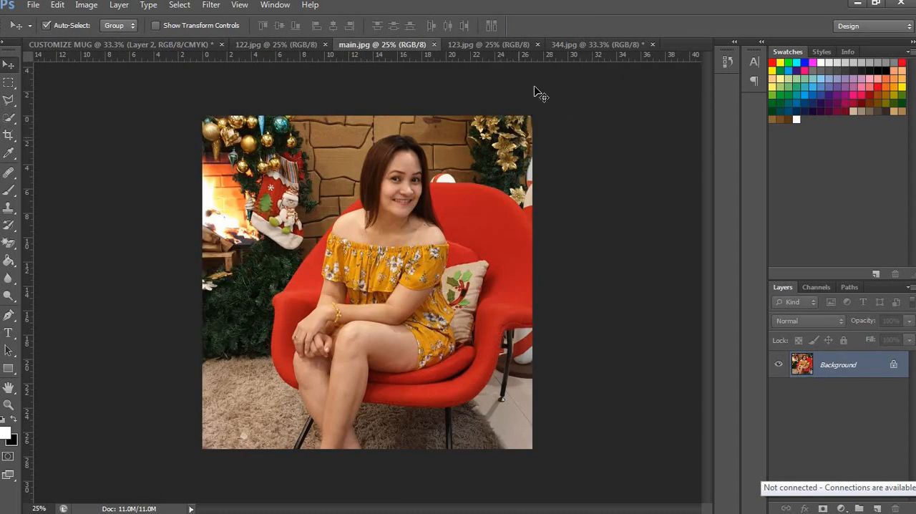
pyautogui.click(533, 44)
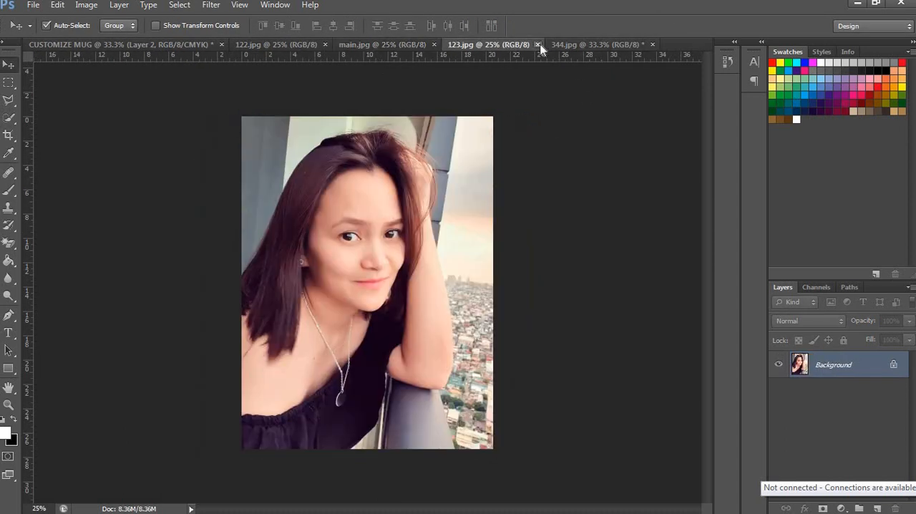
pyautogui.click(537, 44)
pyautogui.click(511, 44)
pyautogui.click(549, 45)
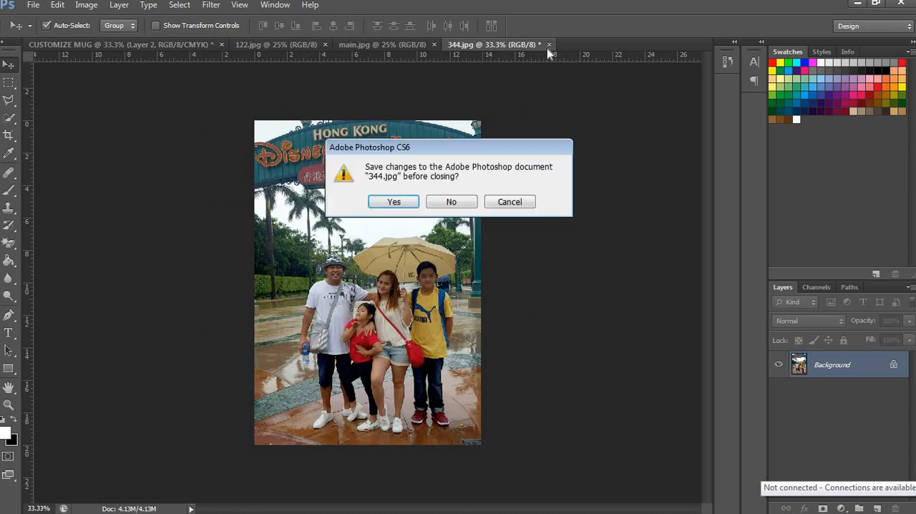
pyautogui.press('n')
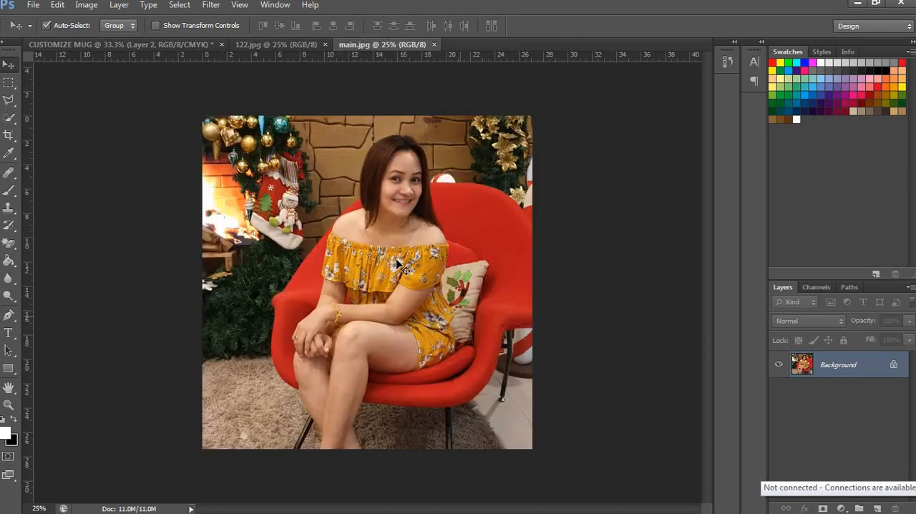
# Step: Start a Pen outline in main.jpg at the foot of the chair's left leg and trace up along the woman's calf to the seat
pyautogui.press('z')
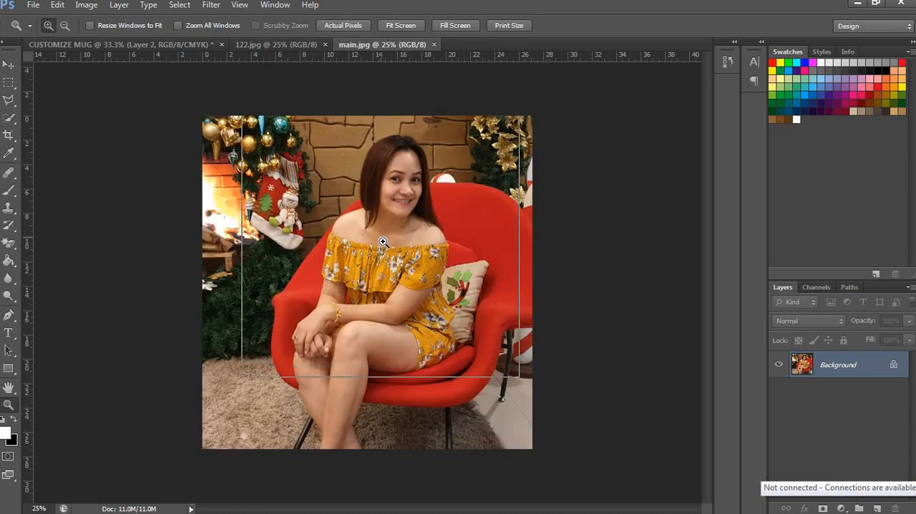
pyautogui.click(381, 237)
pyautogui.scroll(-3, 352, 323)
pyautogui.click(337, 300)
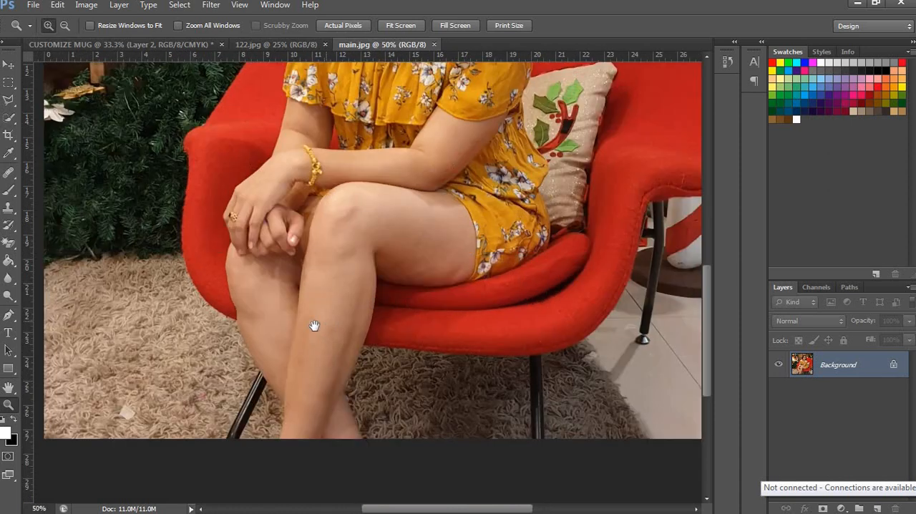
pyautogui.press('p')
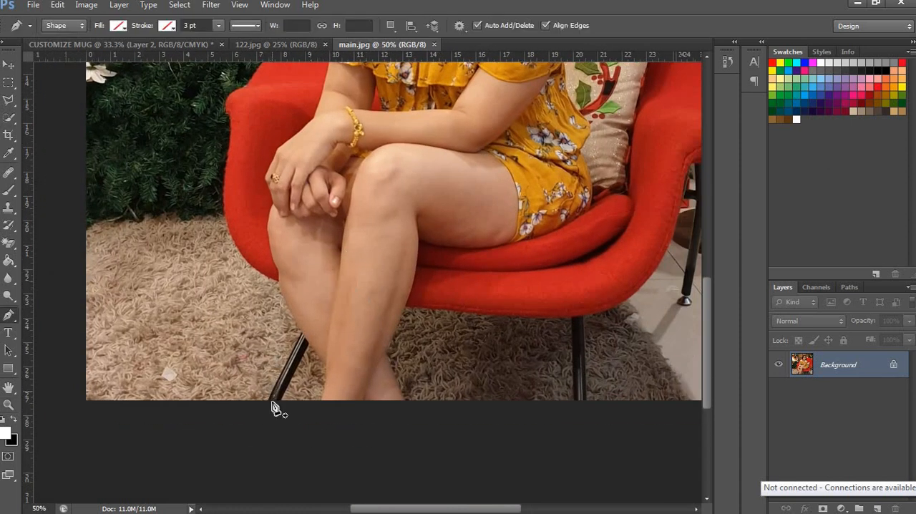
pyautogui.click(270, 400)
pyautogui.click(302, 333)
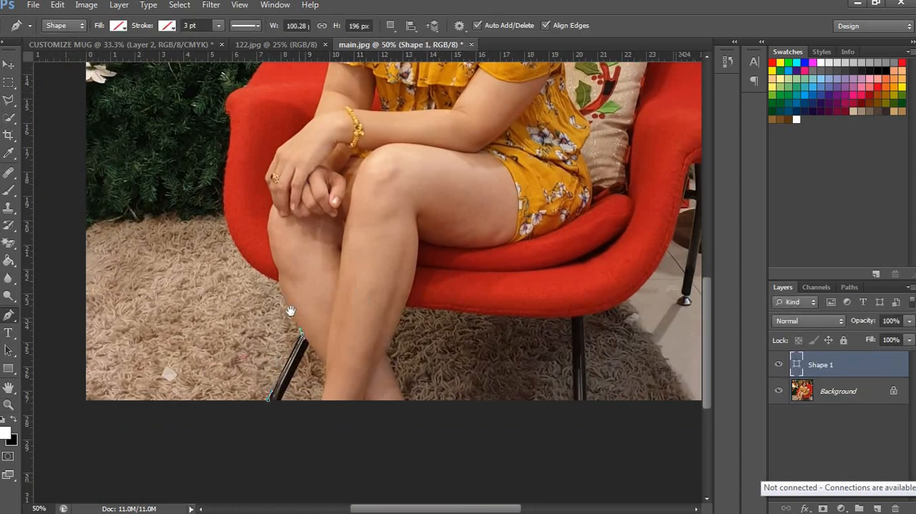
pyautogui.scroll(1, 293, 311)
pyautogui.click(281, 303)
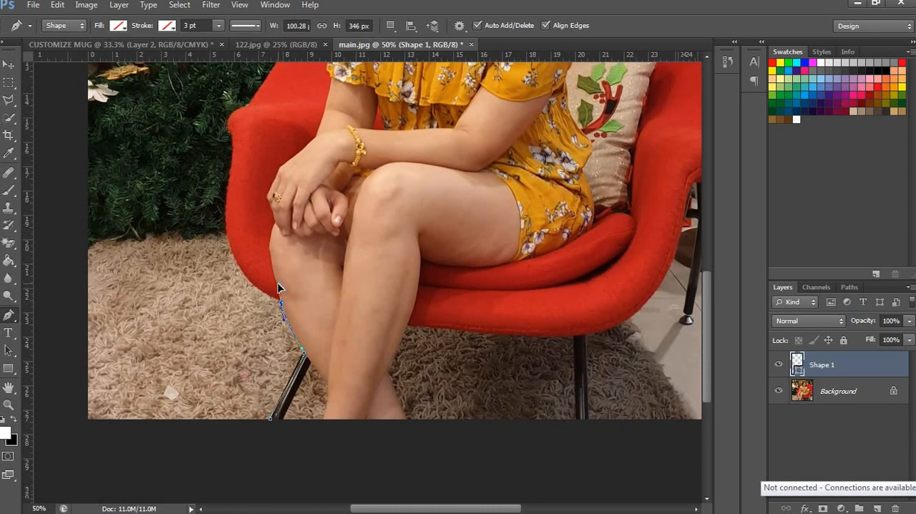
pyautogui.keyDown('alt'); pyautogui.click(281, 302); pyautogui.keyUp('alt')
# Step: Continue the Pen outline up the outer edge of the red chair's left side to the top of its armrest
pyautogui.moveTo(252, 356); pyautogui.dragTo(297, 437)
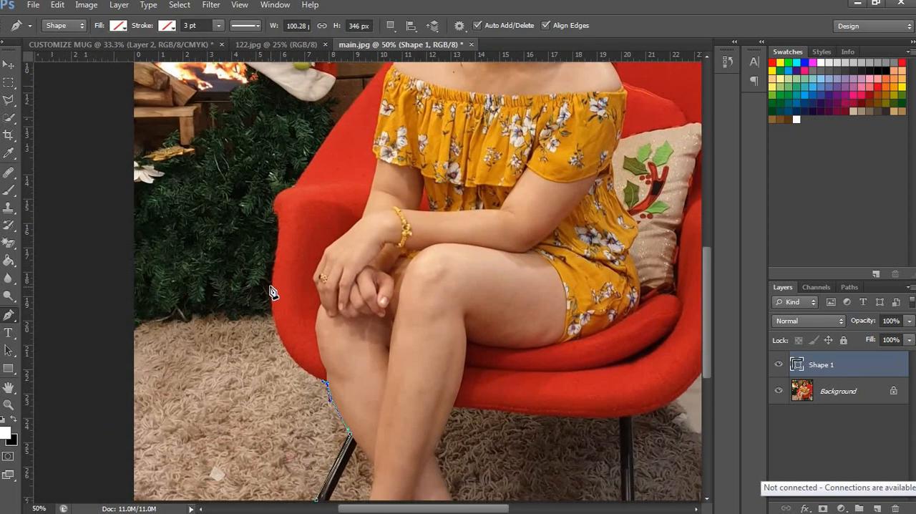
pyautogui.moveTo(274, 263); pyautogui.dragTo(273, 199)
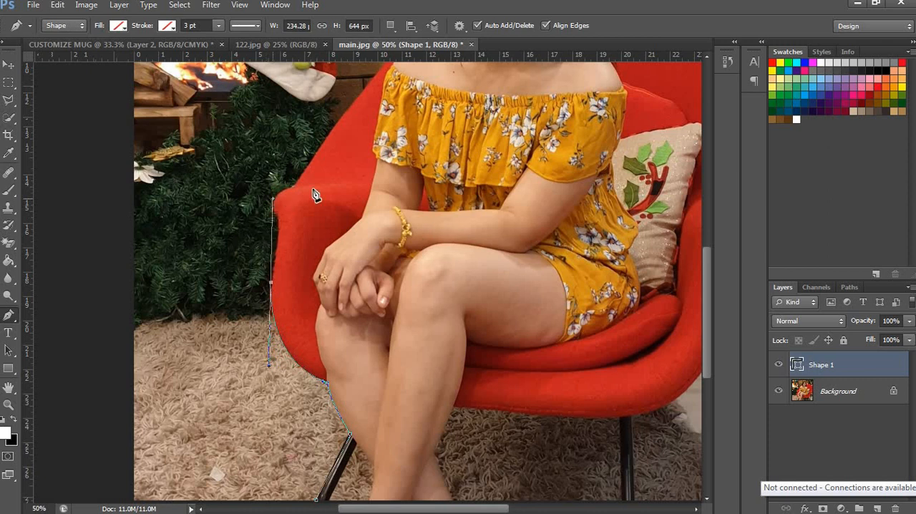
pyautogui.moveTo(292, 289); pyautogui.dragTo(267, 390)
pyautogui.keyDown('alt'); pyautogui.click(247, 383); pyautogui.keyUp('alt')
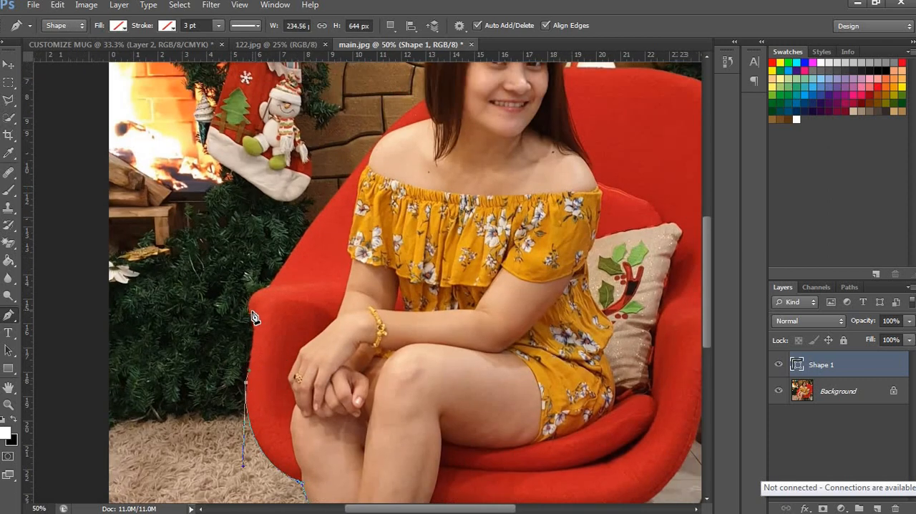
pyautogui.moveTo(251, 310); pyautogui.dragTo(284, 286)
pyautogui.keyDown('alt'); pyautogui.click(251, 310); pyautogui.keyUp('alt')
pyautogui.keyDown('alt'); pyautogui.click(268, 287); pyautogui.keyUp('alt')
# Step: Trace the slanted edge of the chair back from the left armrest up to the woman's hair
pyautogui.moveTo(359, 237); pyautogui.dragTo(191, 361)
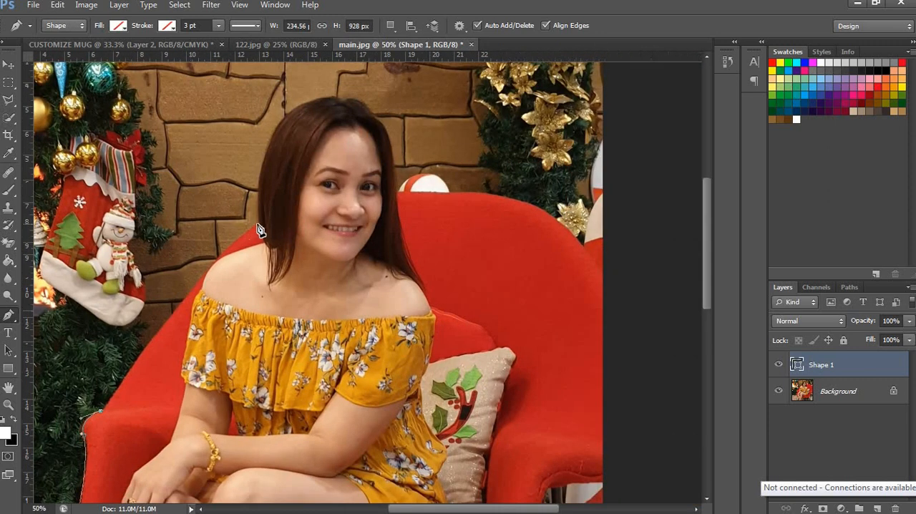
pyautogui.moveTo(258, 224); pyautogui.dragTo(322, 178)
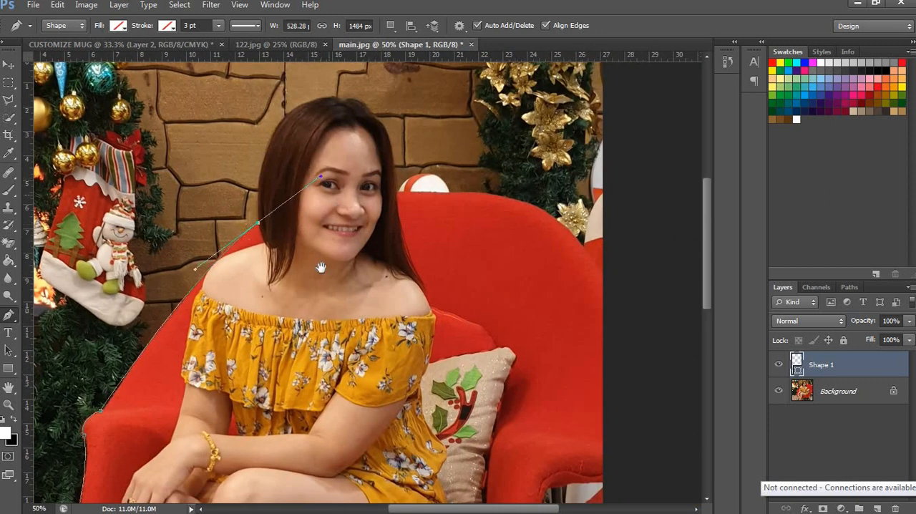
pyautogui.moveTo(320, 266); pyautogui.dragTo(304, 359)
pyautogui.keyDown('alt'); pyautogui.click(244, 317); pyautogui.keyUp('alt')
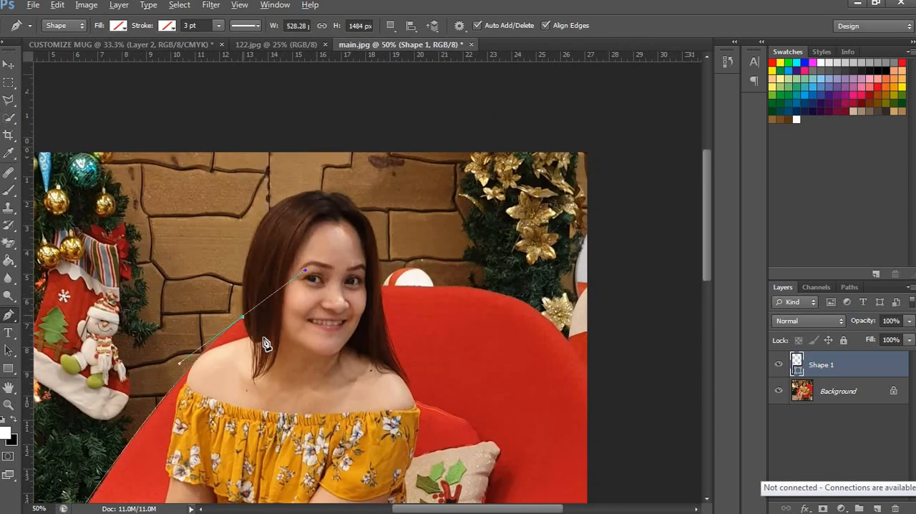
# Step: Trace around the woman's hair over the top of her head and down to where it meets the chair back
pyautogui.moveTo(321, 193); pyautogui.dragTo(414, 194)
pyautogui.keyDown('alt'); pyautogui.click(321, 194); pyautogui.keyUp('alt')
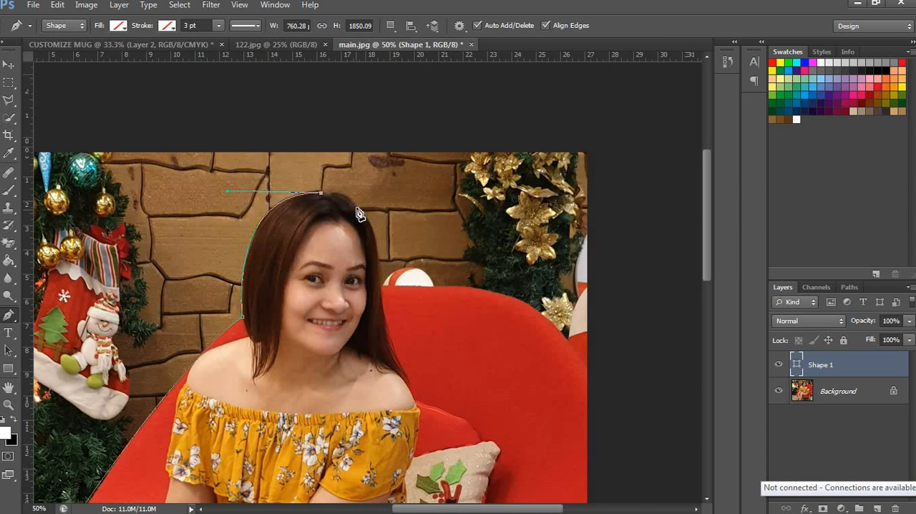
pyautogui.moveTo(357, 208); pyautogui.dragTo(372, 231)
pyautogui.keyDown('alt'); pyautogui.click(357, 208); pyautogui.keyUp('alt')
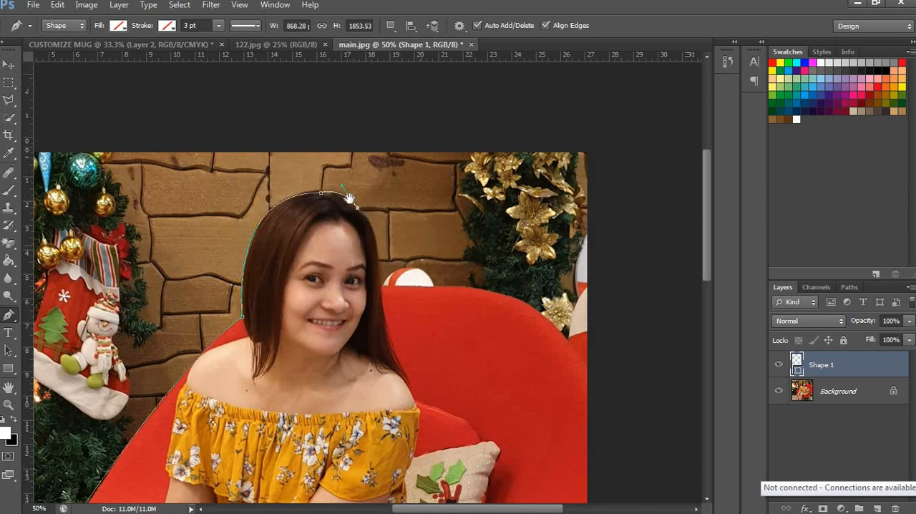
pyautogui.moveTo(349, 198); pyautogui.dragTo(282, 156)
pyautogui.moveTo(312, 243); pyautogui.dragTo(315, 317)
pyautogui.keyDown('alt'); pyautogui.click(313, 243); pyautogui.keyUp('alt')
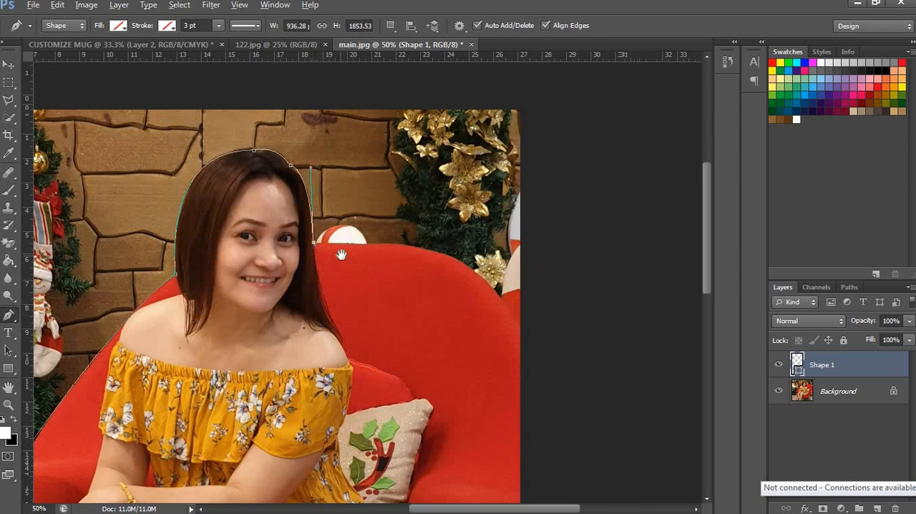
# Step: Trace the top of the chair back, then take the outline outside the photo's right edge down to below the right armrest
pyautogui.moveTo(408, 256); pyautogui.dragTo(333, 243)
pyautogui.click(334, 234)
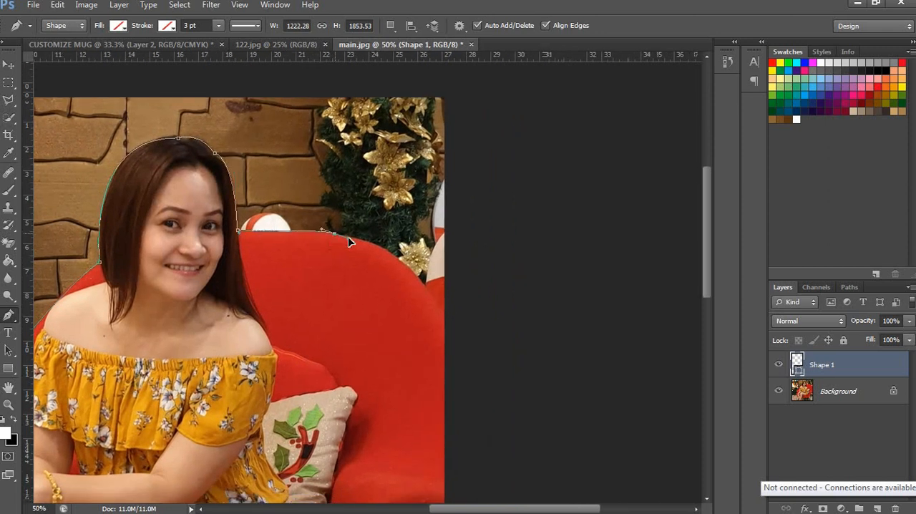
pyautogui.moveTo(431, 294)
pyautogui.mouseDown()
pyautogui.moveTo(473, 358)
pyautogui.moveTo(444, 300)
pyautogui.mouseUp()
pyautogui.keyDown('alt'); pyautogui.click(431, 297); pyautogui.keyUp('alt')
pyautogui.click(443, 301)
pyautogui.moveTo(413, 470); pyautogui.dragTo(432, 272)
pyautogui.click(427, 268)
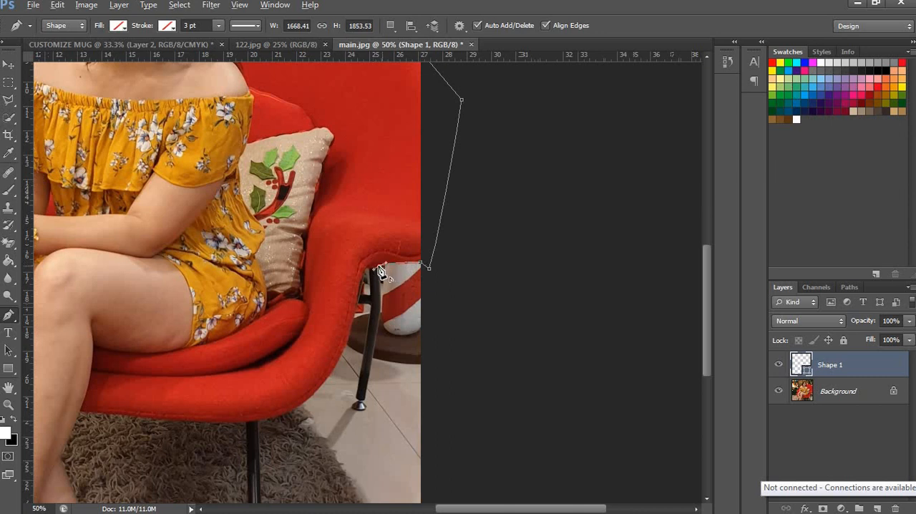
# Step: Trace under the right armrest and down the chair's rear leg, then lead the outline beyond the photo's lower right corner
pyautogui.moveTo(392, 279); pyautogui.dragTo(382, 243)
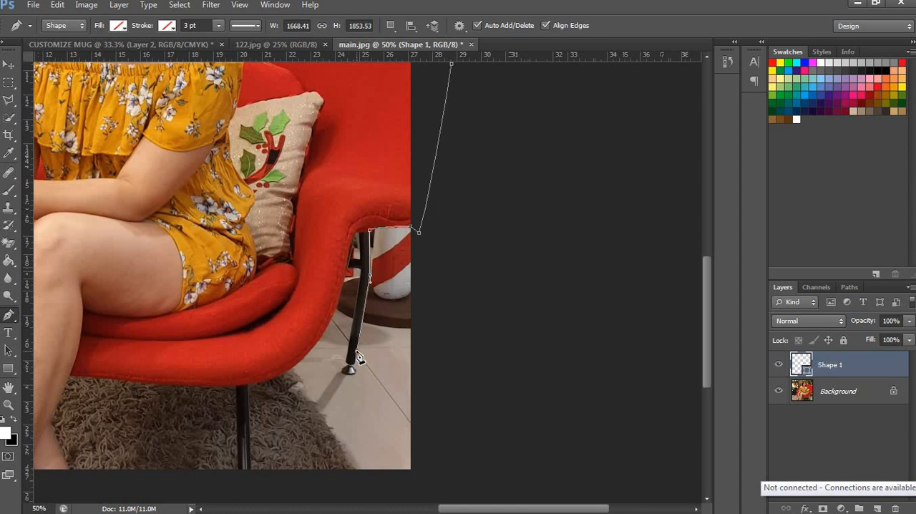
pyautogui.moveTo(366, 301); pyautogui.dragTo(324, 244)
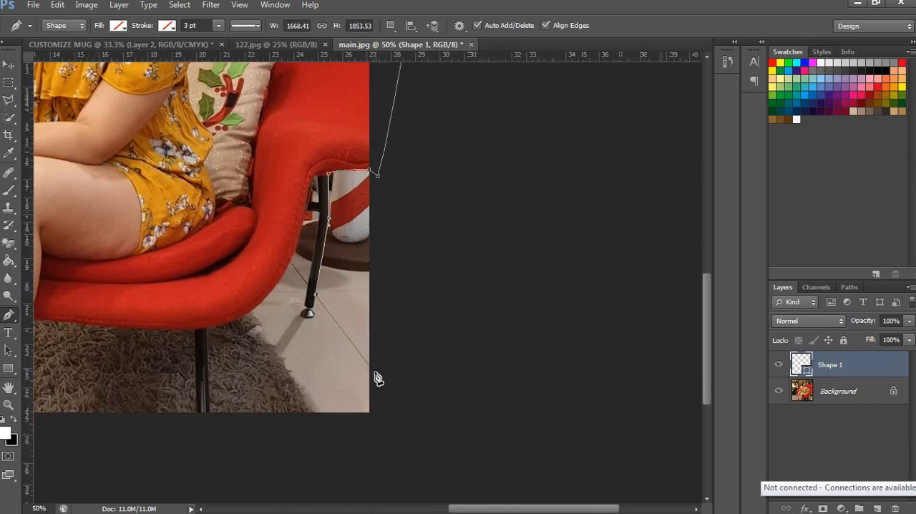
pyautogui.click(375, 372)
pyautogui.moveTo(430, 325); pyautogui.dragTo(445, 248)
pyautogui.moveTo(381, 363); pyautogui.dragTo(378, 364)
pyautogui.moveTo(435, 320); pyautogui.dragTo(464, 312)
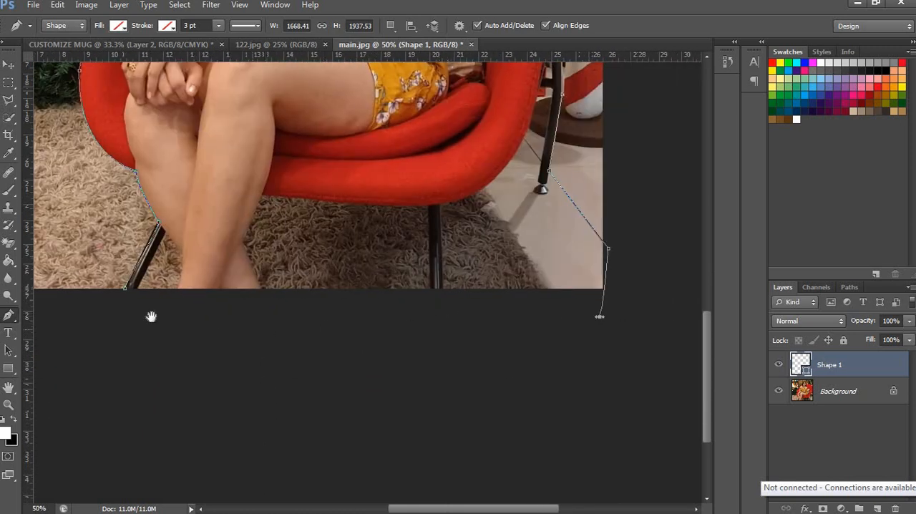
# Step: Run the outline below the photo's bottom edge and close it at its starting point by the chair's left foot
pyautogui.click(252, 328)
pyautogui.moveTo(151, 316); pyautogui.dragTo(453, 362)
pyautogui.click(448, 355)
pyautogui.click(446, 348)
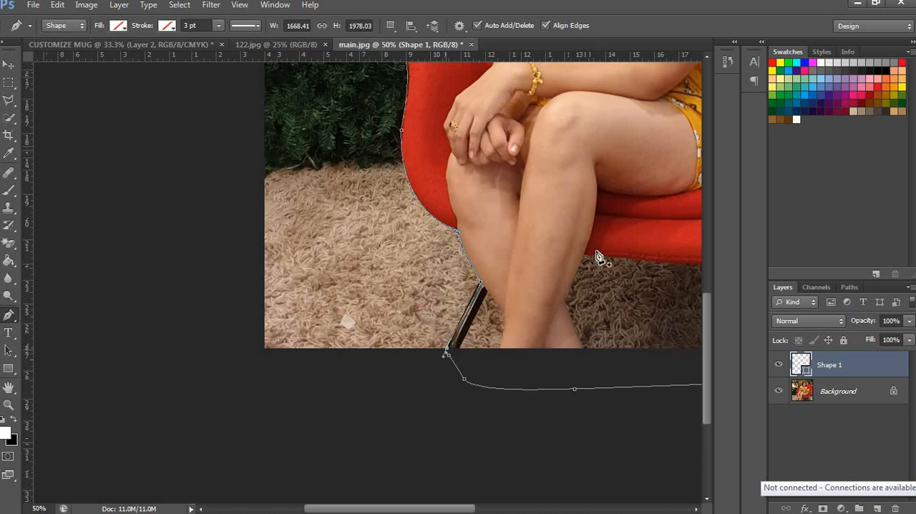
# Step: Convert the closed chair outline into a new anti-aliased selection with a 0-pixel feather radius
pyautogui.rightClick(593, 224)
pyautogui.click(630, 289)
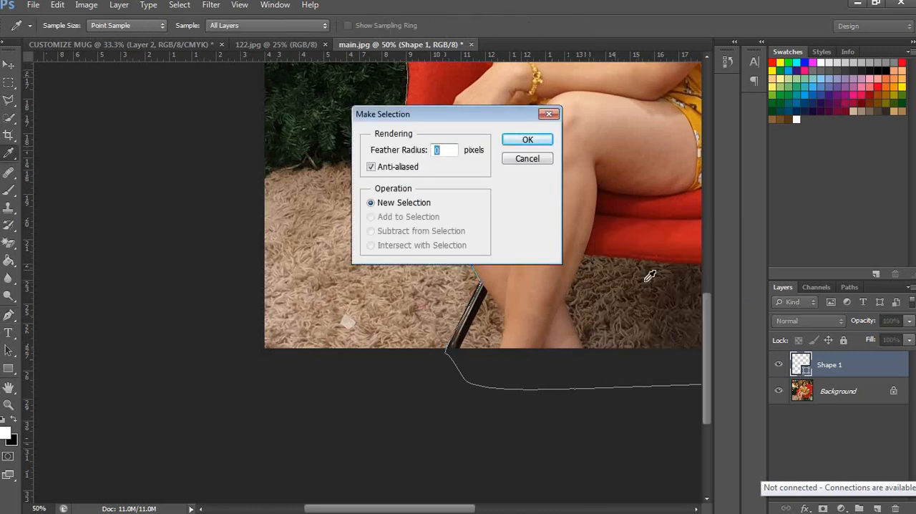
pyautogui.press('Return')
# Step: Copy the selected part of main.jpg's Background layer into the CUSTOMIZE MUG document and place it at the layout's right side
pyautogui.click(839, 397)
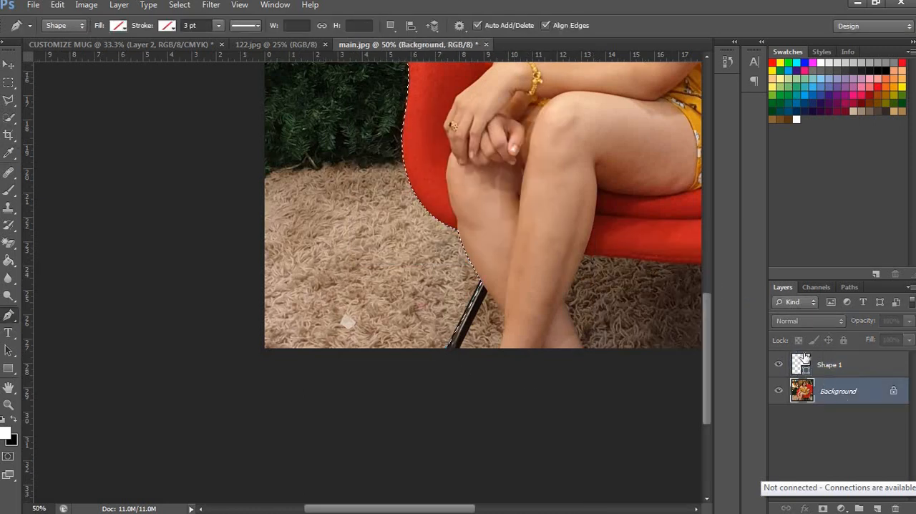
pyautogui.press('v')
pyautogui.moveTo(296, 67); pyautogui.dragTo(426, 245)
pyautogui.moveTo(508, 283); pyautogui.dragTo(514, 237)
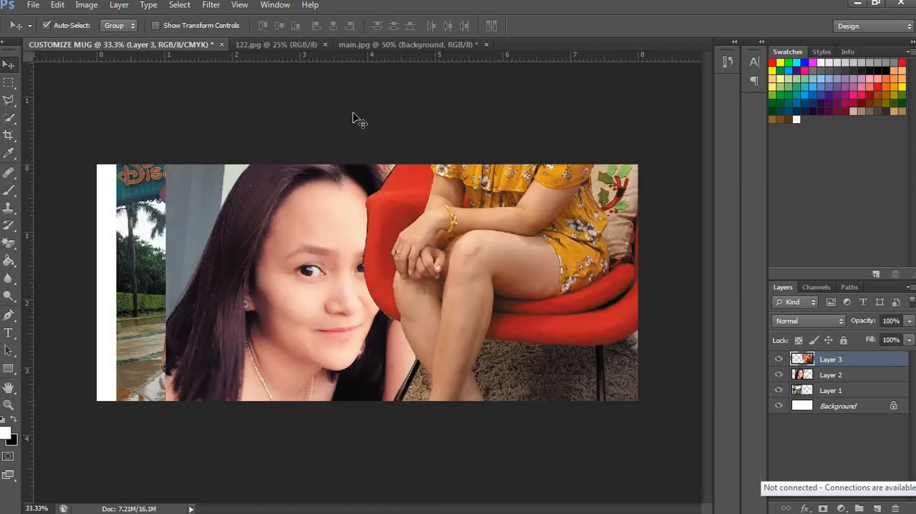
# Step: Switch to 122.jpg and start a Pen outline at the photo's right edge, tracing along the table to the woman's elbow
pyautogui.hotkey('ctrl', 'Tab')
pyautogui.press('z')
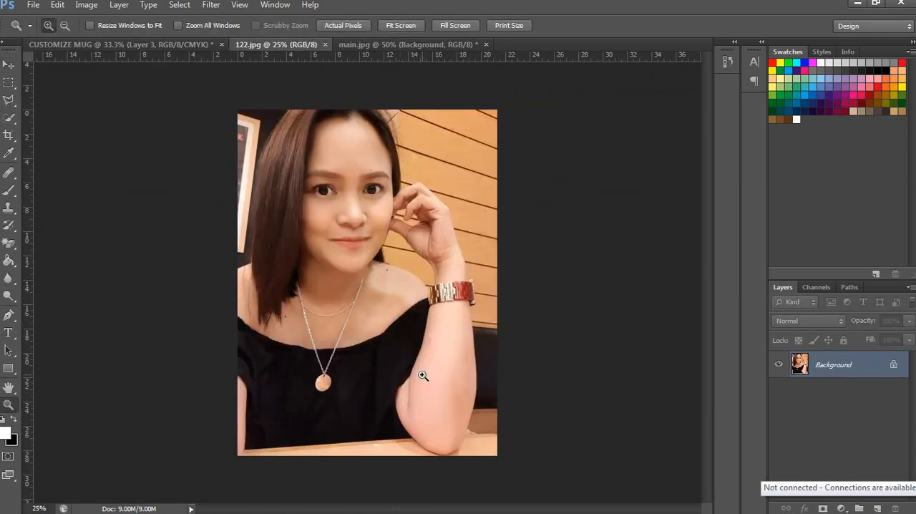
pyautogui.click(420, 372)
pyautogui.click(420, 372)
pyautogui.moveTo(495, 397); pyautogui.dragTo(349, 232)
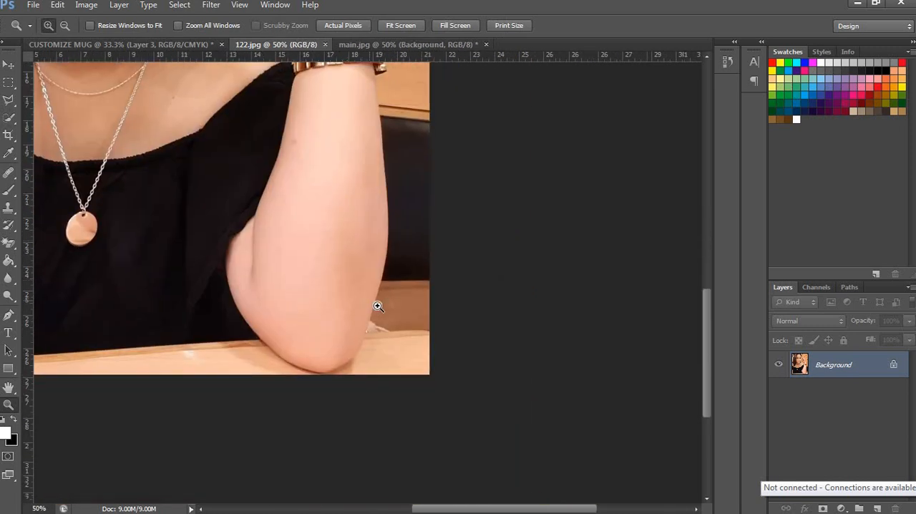
pyautogui.click(380, 288)
pyautogui.press('p')
pyautogui.click(427, 390)
pyautogui.click(407, 383)
pyautogui.click(340, 389)
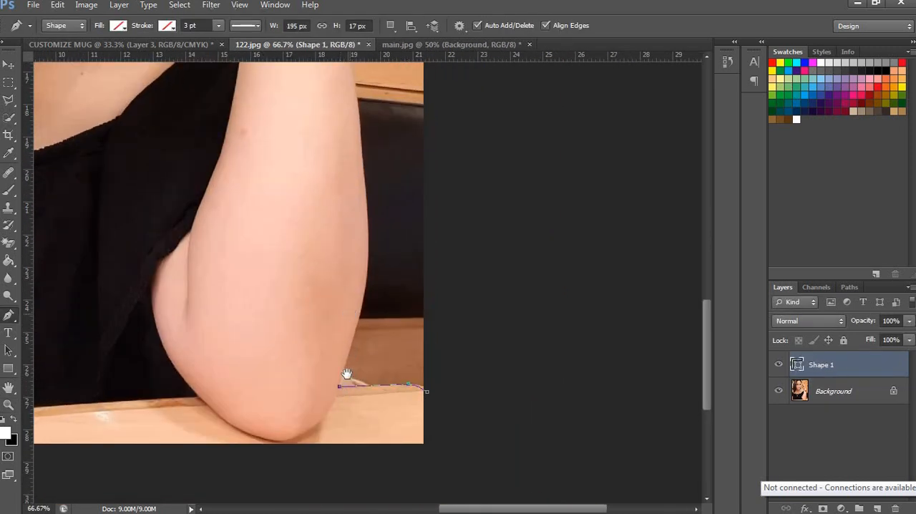
# Step: Continue the outline up the outer edge of the forearm and around the outer side of the wristwatch
pyautogui.scroll(2, 369, 327)
pyautogui.moveTo(370, 297); pyautogui.dragTo(371, 282)
pyautogui.moveTo(338, 219); pyautogui.dragTo(357, 395)
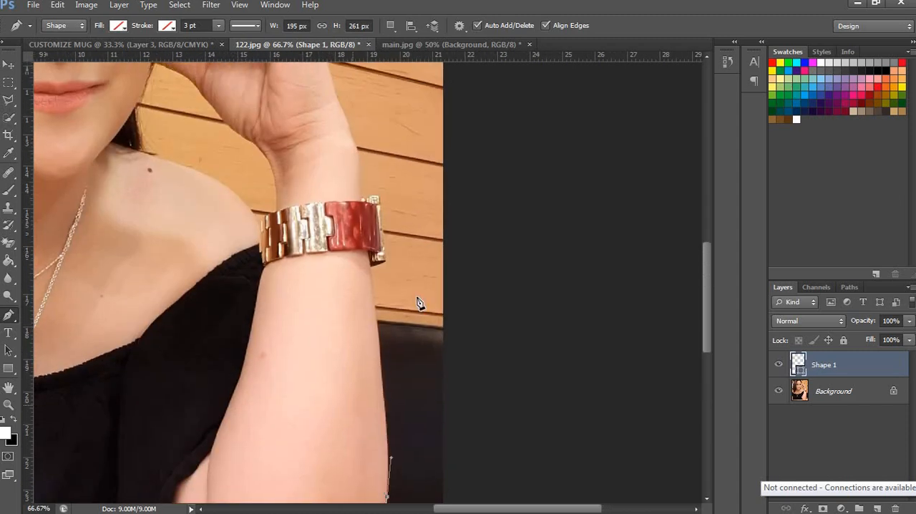
pyautogui.moveTo(369, 267); pyautogui.dragTo(443, 398)
pyautogui.click(374, 247)
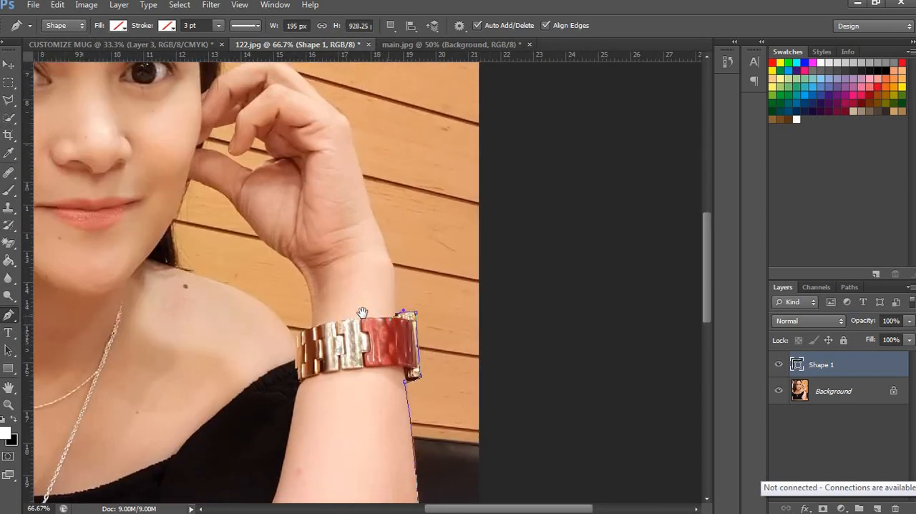
pyautogui.moveTo(404, 328); pyautogui.dragTo(415, 346)
# Step: Trace from the watch up the wrist and the back of the hand, over the knuckles to the raised fingers
pyautogui.scroll(3, 399, 337)
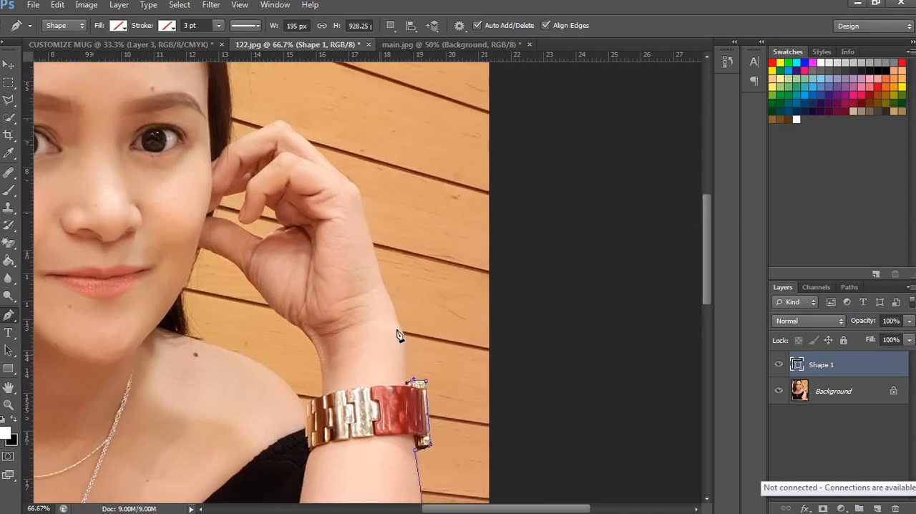
pyautogui.moveTo(399, 323); pyautogui.dragTo(392, 306)
pyautogui.moveTo(375, 377); pyautogui.dragTo(379, 417)
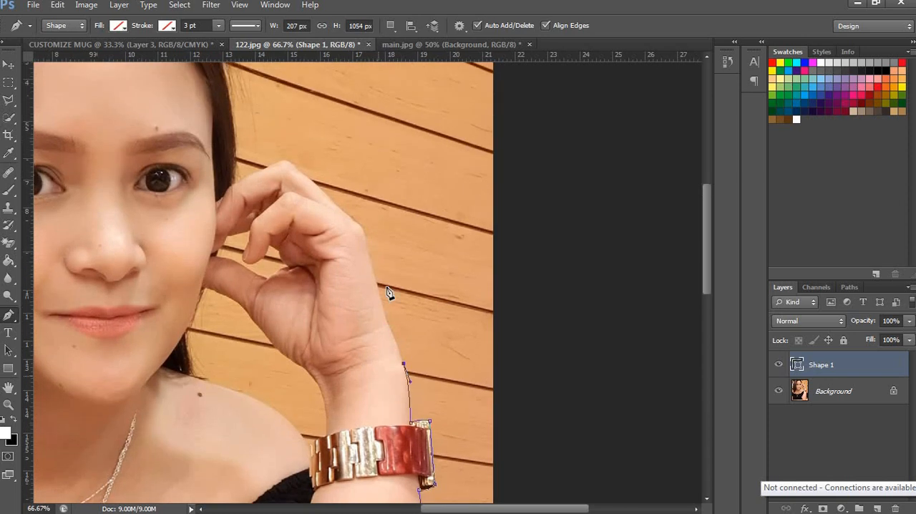
pyautogui.moveTo(374, 272); pyautogui.dragTo(364, 241)
pyautogui.moveTo(311, 267); pyautogui.dragTo(338, 350)
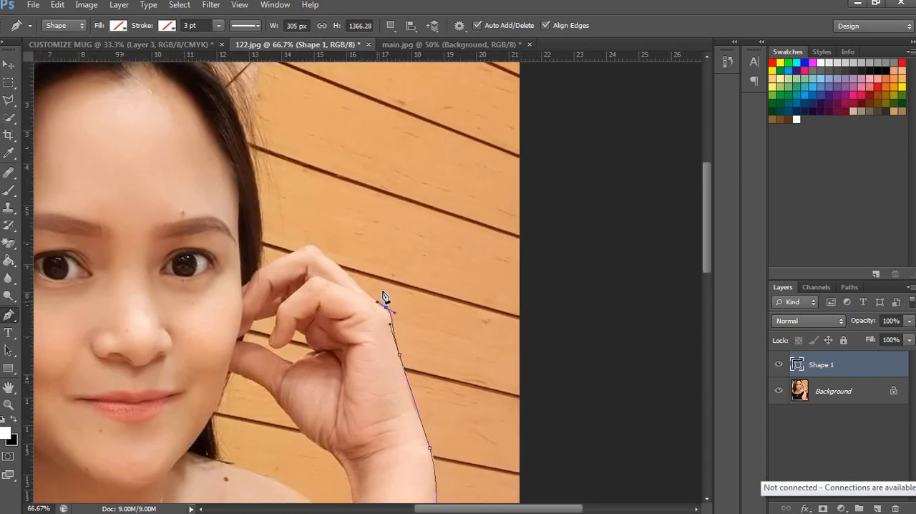
pyautogui.click(342, 269)
pyautogui.moveTo(299, 244); pyautogui.dragTo(289, 256)
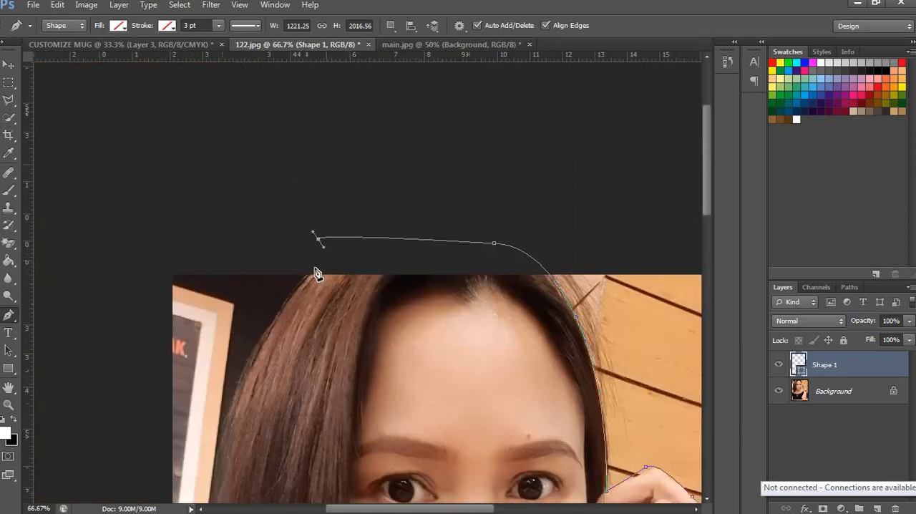
# Step: Bring the outline from above the photo back to the hair and trace down the hair's left edge
pyautogui.moveTo(309, 259); pyautogui.dragTo(312, 272)
pyautogui.click(307, 273)
pyautogui.moveTo(384, 248); pyautogui.dragTo(432, 131)
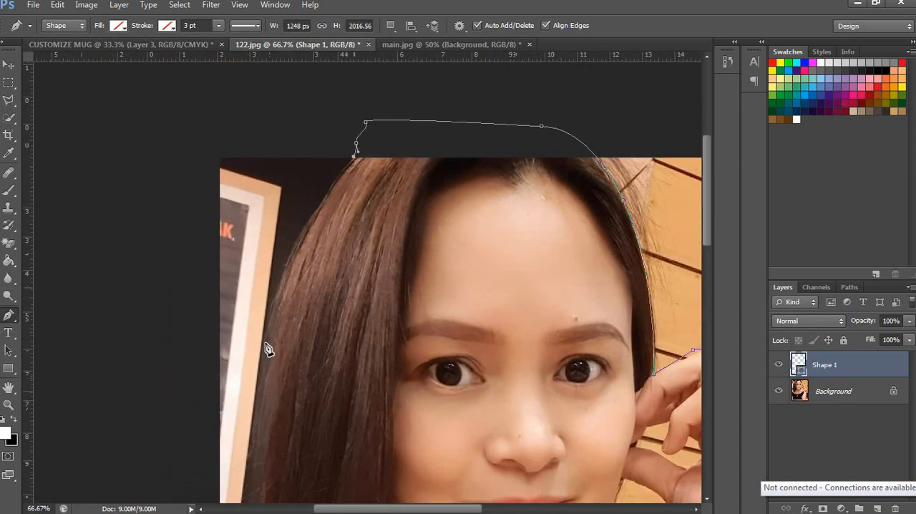
pyautogui.moveTo(262, 341); pyautogui.dragTo(256, 364)
pyautogui.click(255, 419)
# Step: Route the outline outside the photo's left and bottom edges and close it at its starting point beside the elbow
pyautogui.moveTo(347, 429); pyautogui.dragTo(341, 92)
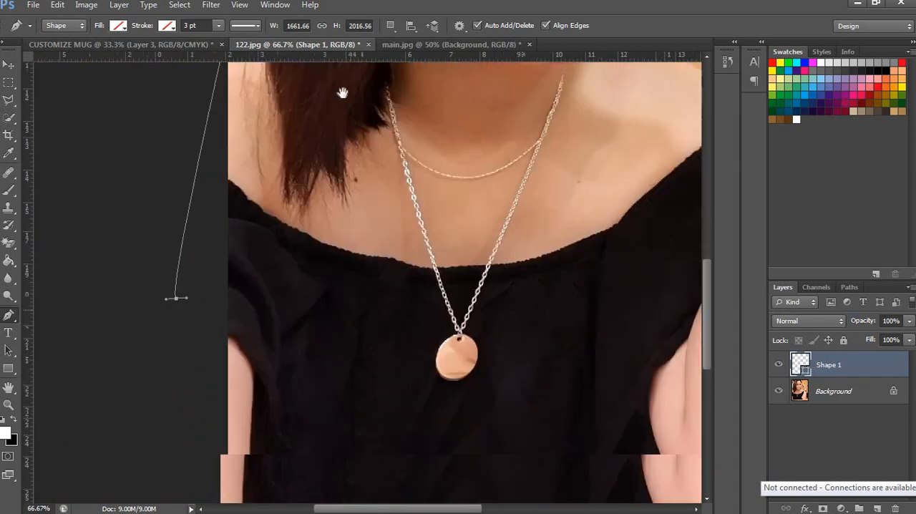
pyautogui.moveTo(329, 322); pyautogui.dragTo(315, 116)
pyautogui.moveTo(157, 375); pyautogui.dragTo(181, 384)
pyautogui.moveTo(282, 397); pyautogui.dragTo(351, 397)
pyautogui.moveTo(573, 379); pyautogui.dragTo(269, 378)
pyautogui.moveTo(321, 383); pyautogui.dragTo(532, 366)
pyautogui.moveTo(551, 358); pyautogui.dragTo(614, 326)
pyautogui.click(633, 317)
pyautogui.hotkey('ctrl', 'z')
pyautogui.click(599, 290)
# Step: Turn the closed outline in 122.jpg into a new anti-aliased selection with a 0-pixel feather radius
pyautogui.rightClick(436, 187)
pyautogui.click(510, 249)
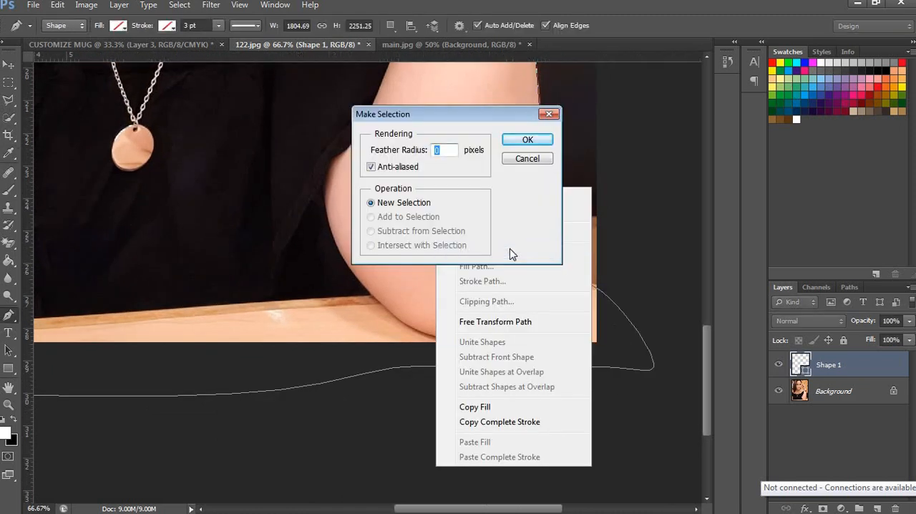
pyautogui.press('Return')
# Step: Copy the selected woman from 122.jpg's Background layer into the CUSTOMIZE MUG document, placing her over the layout's left half
pyautogui.hotkey('ctrl', '-')
pyautogui.hotkey('ctrl', '-')
pyautogui.scroll(5, 510, 252)
pyautogui.press('v')
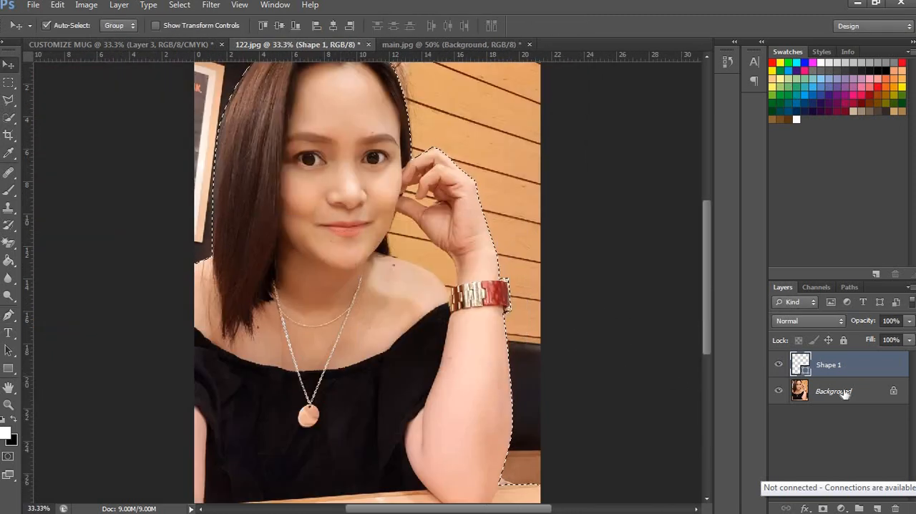
pyautogui.click(369, 228)
pyautogui.moveTo(369, 228); pyautogui.dragTo(421, 270)
pyautogui.moveTo(312, 300); pyautogui.dragTo(249, 265)
# Step: Scale the red-chair cut-out to about 47.6% and position it against the layout's lower right corner
pyautogui.click(544, 244)
pyautogui.hotkey('ctrl', 't')
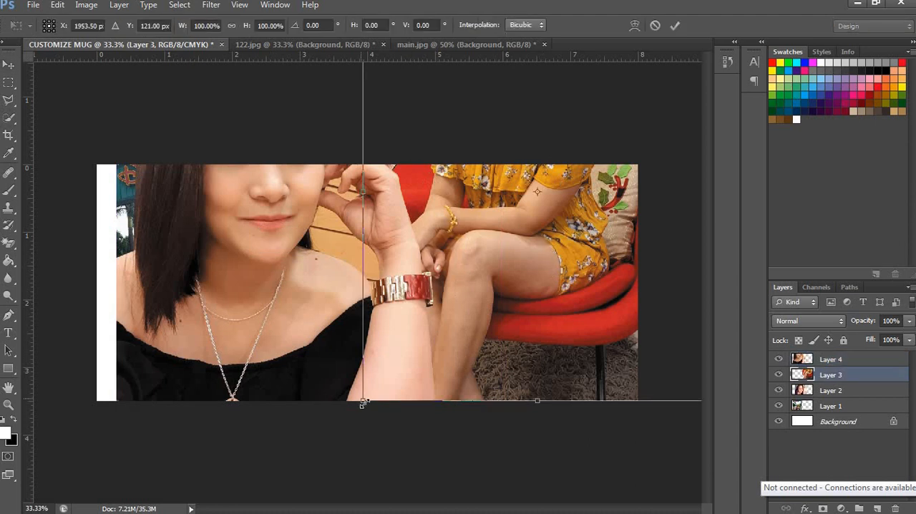
pyautogui.moveTo(437, 338); pyautogui.dragTo(408, 343)
pyautogui.moveTo(399, 399); pyautogui.dragTo(503, 258)
pyautogui.moveTo(574, 186); pyautogui.dragTo(463, 350)
pyautogui.moveTo(538, 298); pyautogui.dragTo(595, 291)
pyautogui.moveTo(461, 189); pyautogui.dragTo(481, 201)
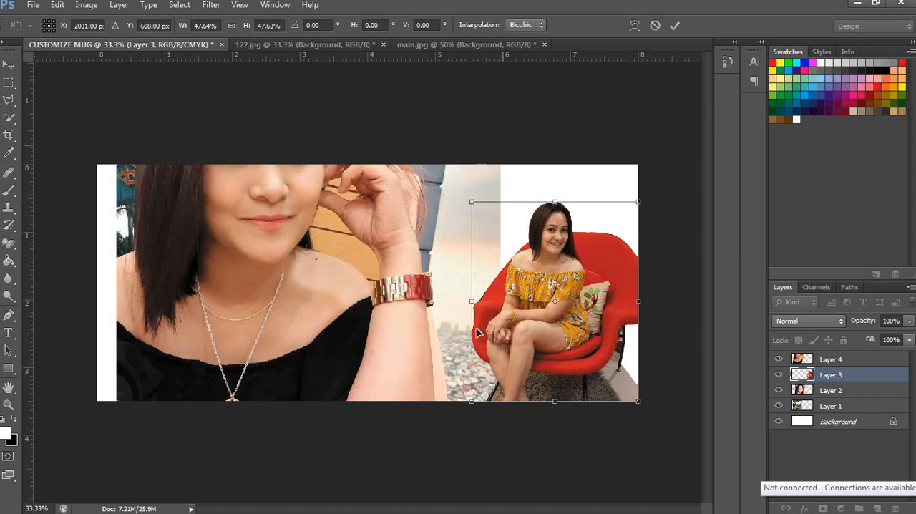
pyautogui.press('Return')
pyautogui.moveTo(264, 239); pyautogui.dragTo(269, 233)
pyautogui.hotkey('ctrl', 't')
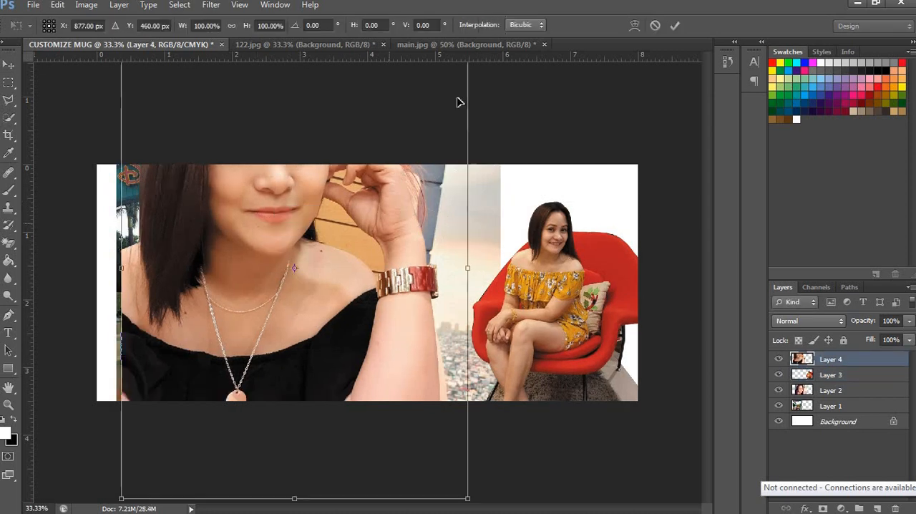
pyautogui.moveTo(388, 389); pyautogui.dragTo(293, 266)
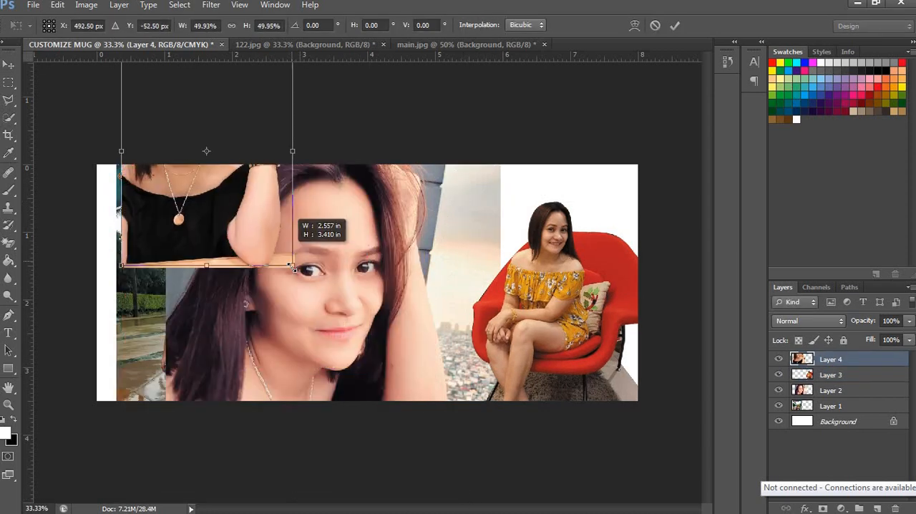
pyautogui.press('Escape')
# Step: Scale the woman's cut-out from 122.jpg to about 48% and move it to the middle of the layout
pyautogui.hotkey('ctrl', 't')
pyautogui.moveTo(464, 495); pyautogui.dragTo(290, 263)
pyautogui.moveTo(235, 191); pyautogui.dragTo(427, 280)
# Step: Flip the woman's cut-out horizontally and place it overlapping the left part of the red-chair cut-out
pyautogui.rightClick(427, 280)
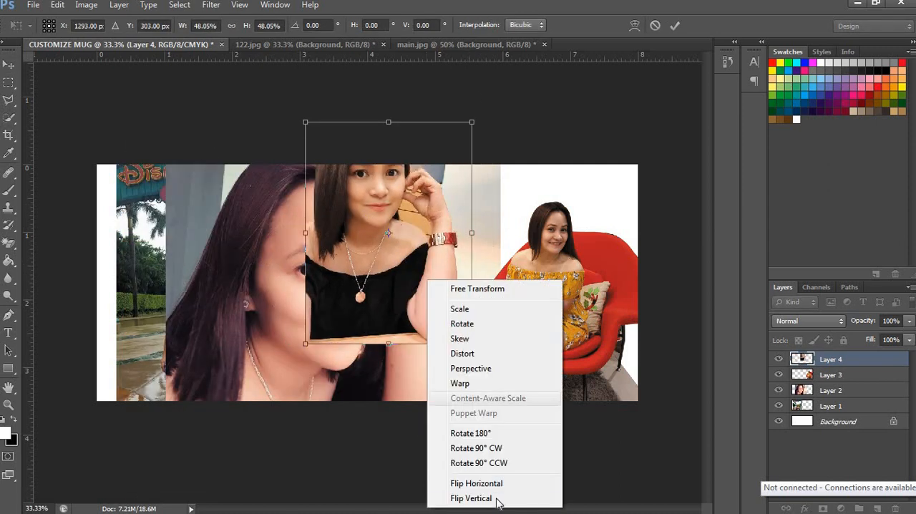
pyautogui.click(481, 483)
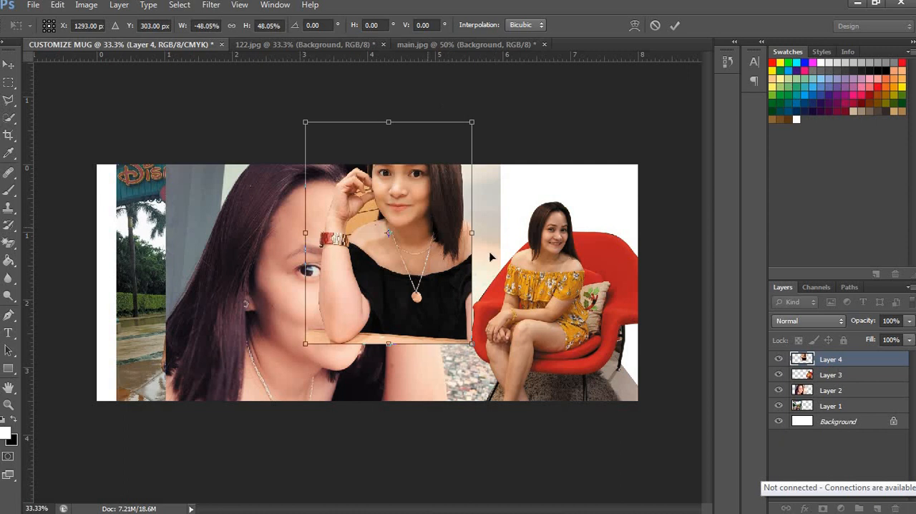
pyautogui.moveTo(428, 230); pyautogui.dragTo(492, 265)
pyautogui.press('Return')
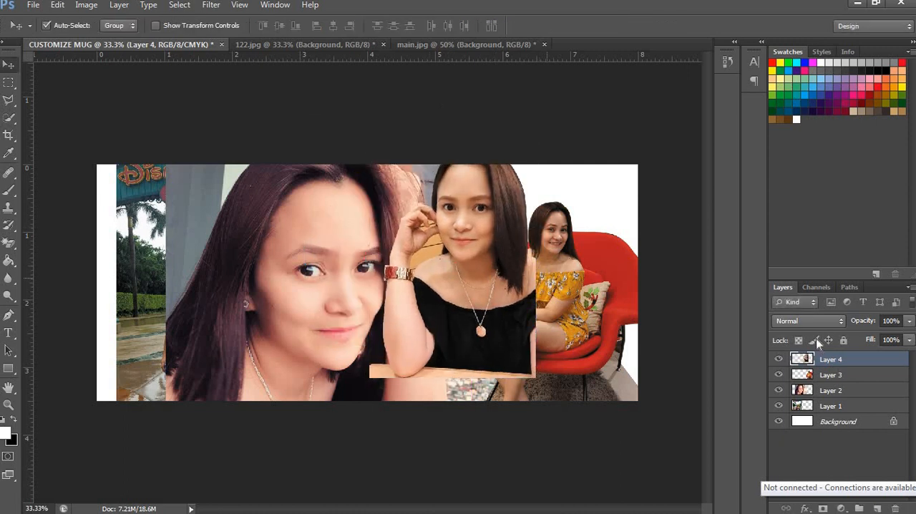
# Step: Reorder Layer 4 beneath Layer 3 and enlarge its cut-out slightly so it spans the layout's full height
pyautogui.moveTo(847, 359); pyautogui.dragTo(849, 379)
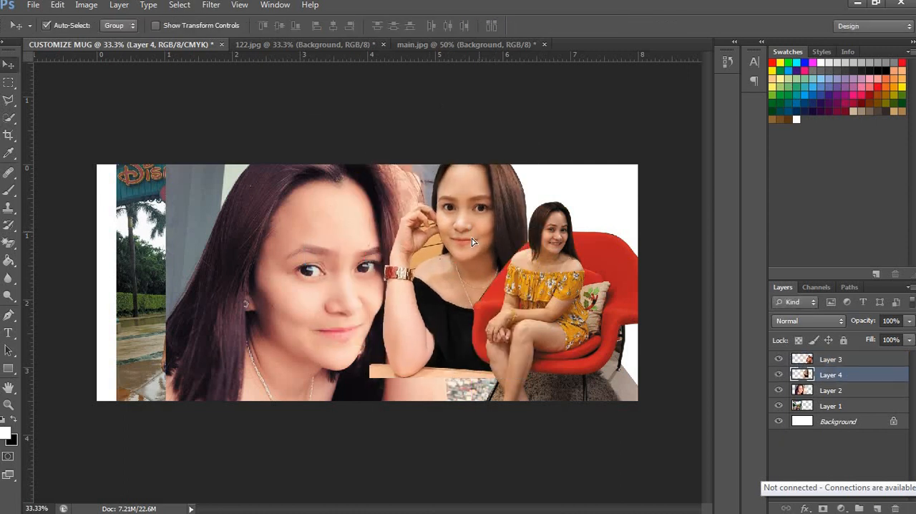
pyautogui.moveTo(471, 238)
pyautogui.mouseDown()
pyautogui.moveTo(491, 215)
pyautogui.moveTo(476, 246)
pyautogui.mouseUp()
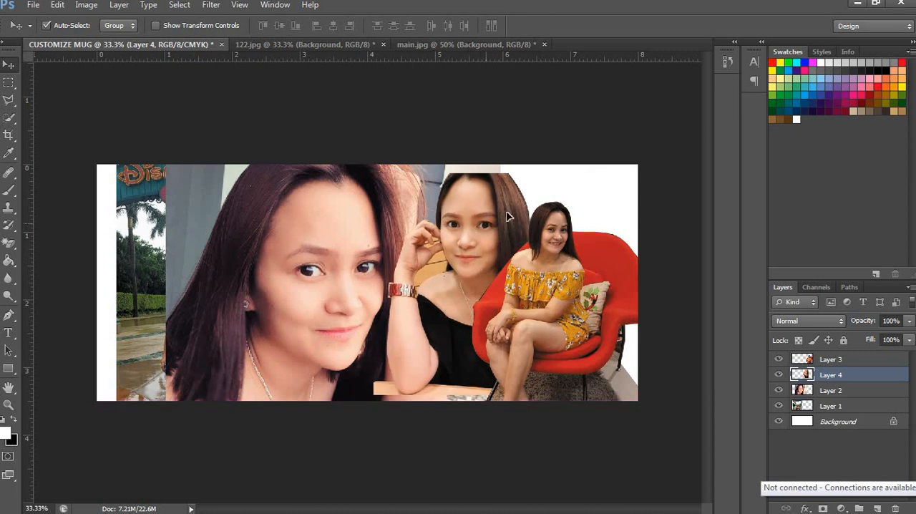
pyautogui.hotkey('ctrl', 't')
pyautogui.moveTo(370, 173); pyautogui.dragTo(364, 164)
pyautogui.moveTo(457, 230); pyautogui.dragTo(455, 249)
pyautogui.moveTo(373, 172); pyautogui.dragTo(370, 164)
pyautogui.press('Return')
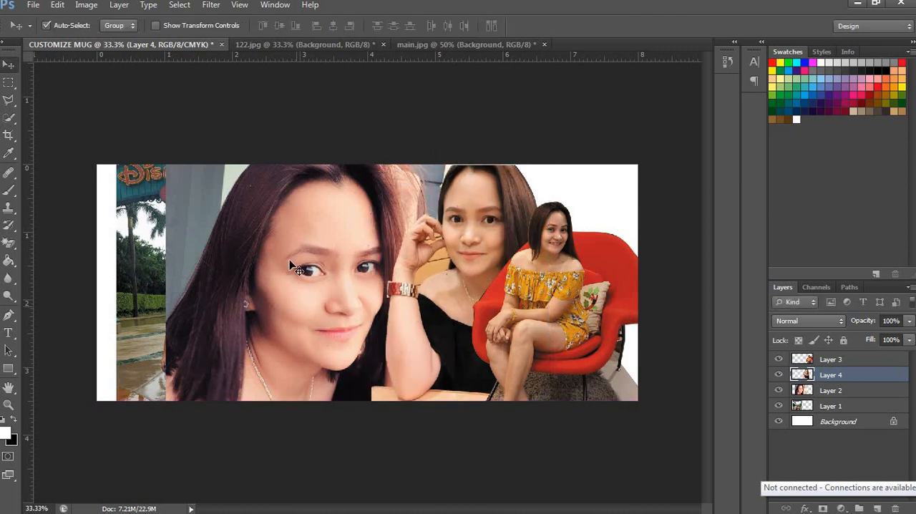
# Step: Scale the close-up portrait on Layer 2 to about 32% and move it over the lower part of the Disneyland photo
pyautogui.click(293, 266)
pyautogui.hotkey('ctrl', 't')
pyautogui.moveTo(362, 246); pyautogui.dragTo(282, 284)
pyautogui.moveTo(263, 364); pyautogui.dragTo(314, 272)
pyautogui.moveTo(354, 248); pyautogui.dragTo(277, 312)
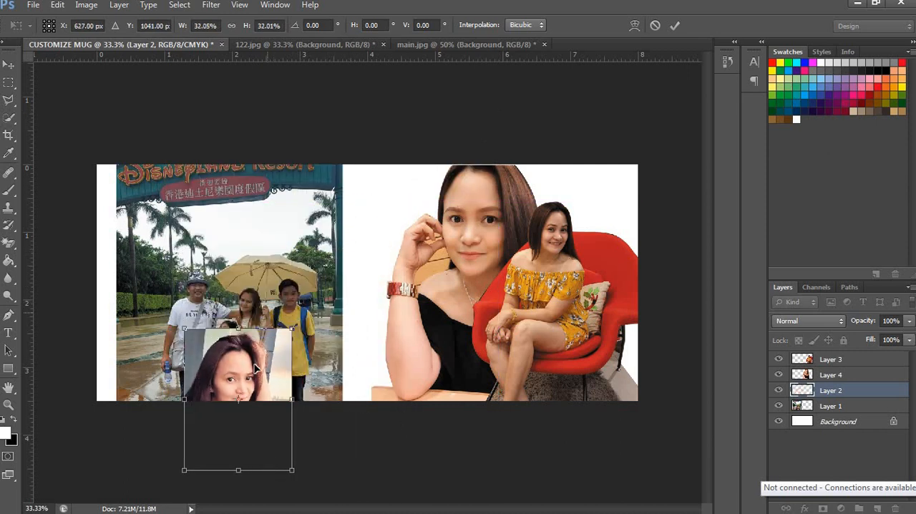
# Step: Tilt the portrait 8.7° clockwise and reduce it to about 24.6% over the Disneyland photo's lower right corner
pyautogui.moveTo(238, 400); pyautogui.dragTo(273, 330)
pyautogui.moveTo(322, 265)
pyautogui.mouseDown()
pyautogui.moveTo(316, 273)
pyautogui.moveTo(320, 260)
pyautogui.mouseUp()
pyautogui.moveTo(307, 318); pyautogui.dragTo(327, 303)
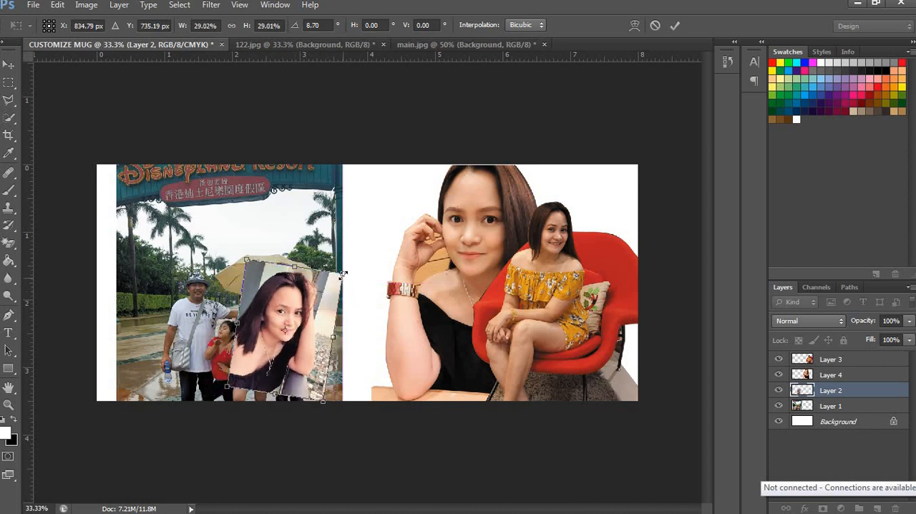
pyautogui.moveTo(343, 273); pyautogui.dragTo(327, 288)
pyautogui.moveTo(308, 324); pyautogui.dragTo(326, 325)
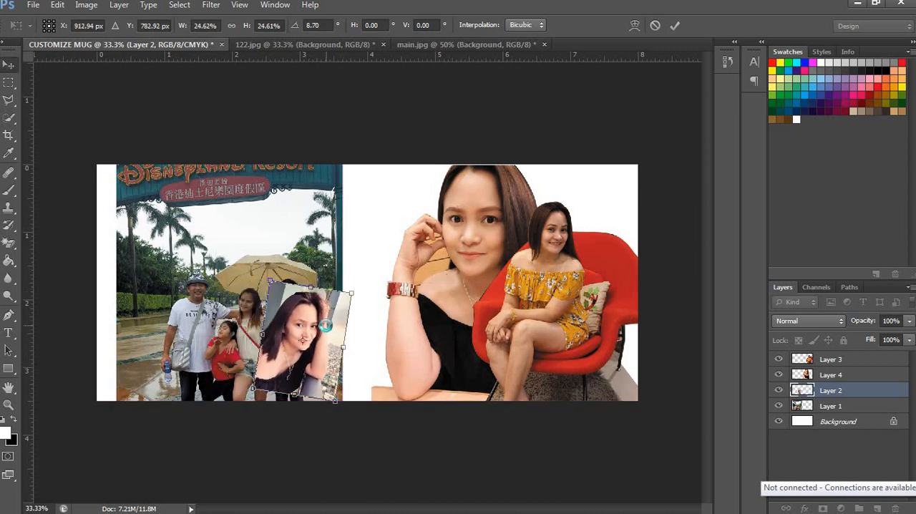
pyautogui.press('Return')
# Step: Scale the Disneyland photo on Layer 1 to about 85.2% and tilt it about 5.6° counterclockwise
pyautogui.moveTo(325, 247); pyautogui.dragTo(327, 244)
pyautogui.hotkey('ctrl', 't')
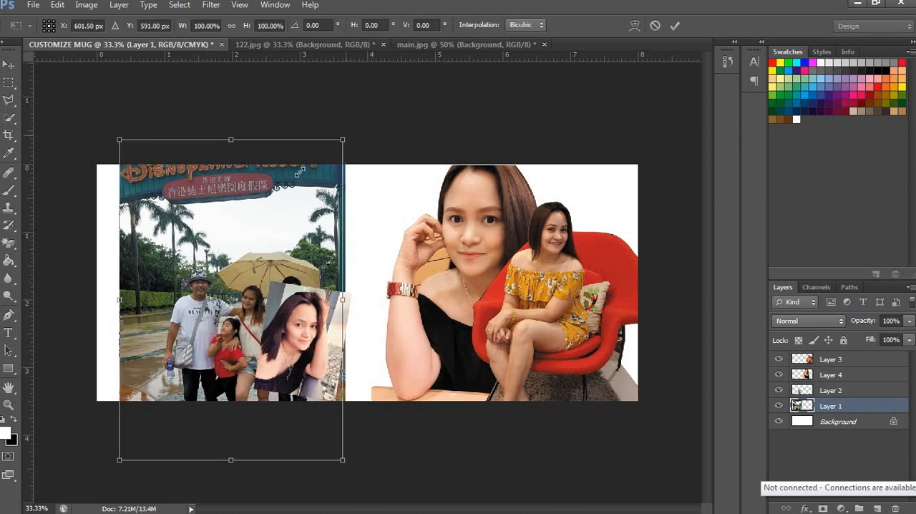
pyautogui.moveTo(346, 136); pyautogui.dragTo(309, 180)
pyautogui.moveTo(272, 149); pyautogui.dragTo(254, 150)
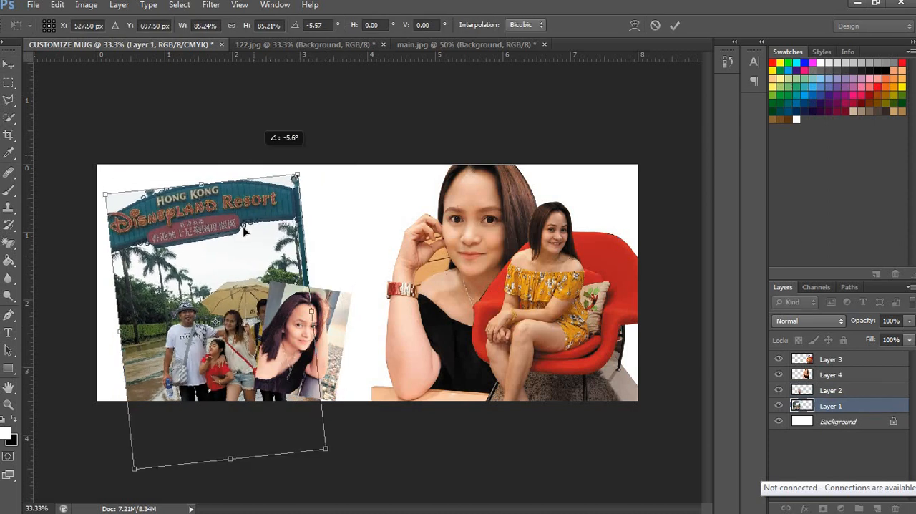
# Step: Reduce the Disneyland photo to about 67.4% at a -6.06° tilt and position it against the layout's left edge
pyautogui.moveTo(223, 245); pyautogui.dragTo(215, 224)
pyautogui.moveTo(289, 154); pyautogui.dragTo(265, 197)
pyautogui.moveTo(217, 240)
pyautogui.mouseDown()
pyautogui.moveTo(222, 210)
pyautogui.moveTo(222, 228)
pyautogui.mouseUp()
pyautogui.moveTo(266, 155); pyautogui.dragTo(252, 169)
pyautogui.moveTo(221, 221); pyautogui.dragTo(224, 228)
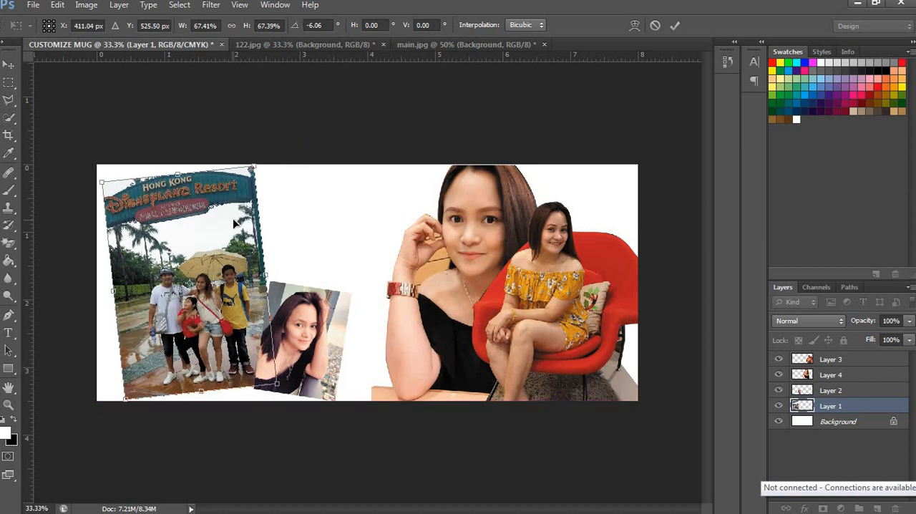
pyautogui.press('Left')
pyautogui.press('Left')
pyautogui.press('Left')
pyautogui.press('Left')
pyautogui.press('Left')
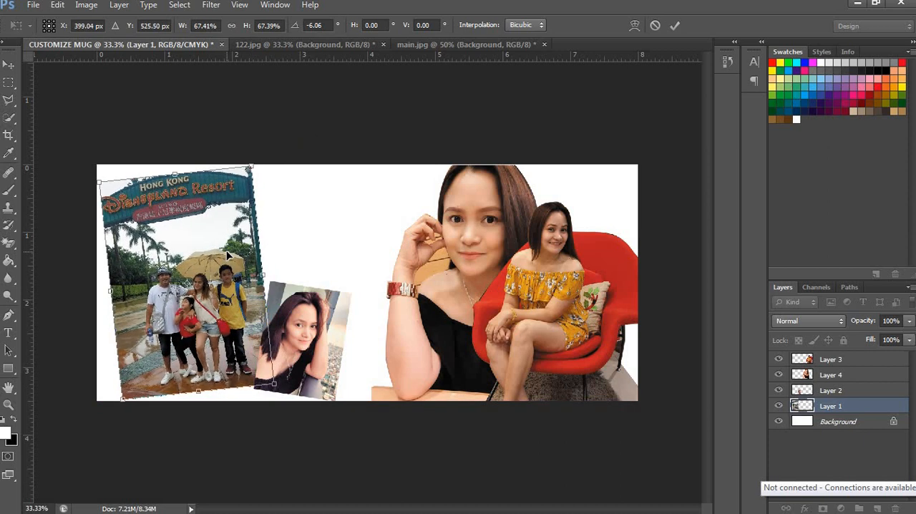
pyautogui.press('Return')
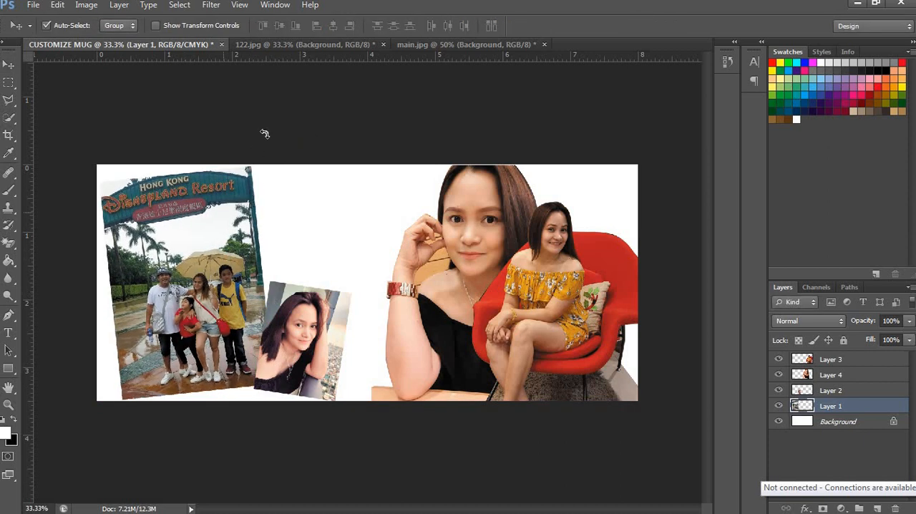
# Step: Rotate the Disneyland photo about 2.8° clockwise to lessen its tilt
pyautogui.hotkey('ctrl', 't')
pyautogui.moveTo(264, 133); pyautogui.dragTo(277, 136)
pyautogui.hotkey('ctrl', '+')
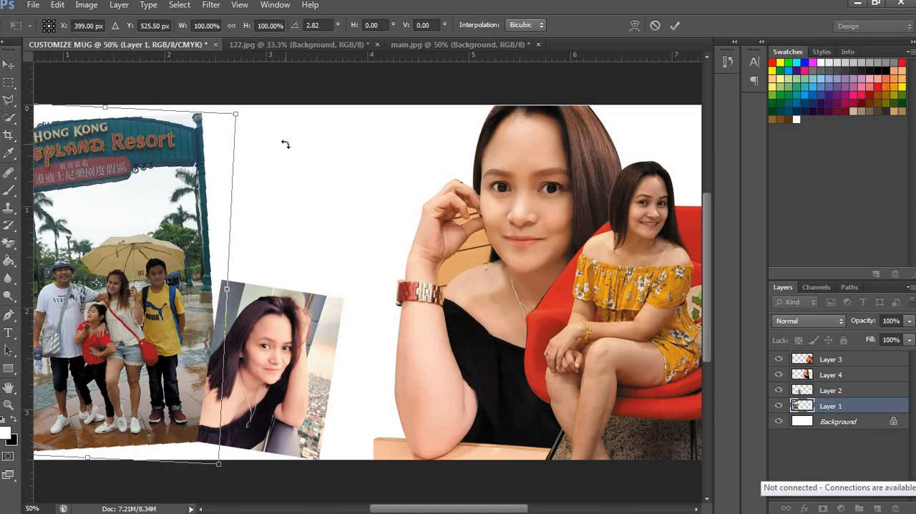
pyautogui.press('Return')
# Step: Move the small tilted portrait up and left so it overlaps the Disneyland photo's lower right corner
pyautogui.moveTo(318, 270); pyautogui.dragTo(474, 215)
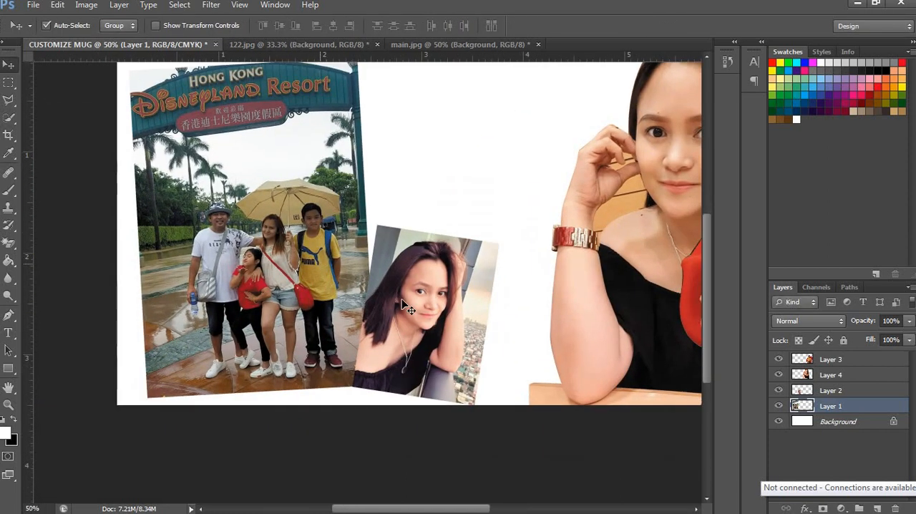
pyautogui.click(409, 303)
pyautogui.hotkey('ctrl', 't')
pyautogui.moveTo(444, 292); pyautogui.dragTo(432, 283)
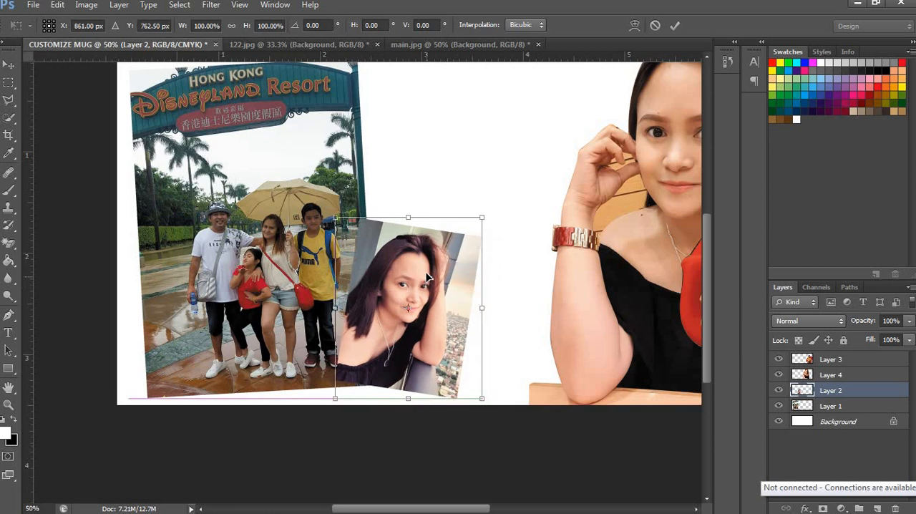
pyautogui.press('Return')
pyautogui.hotkey('ctrl', '-')
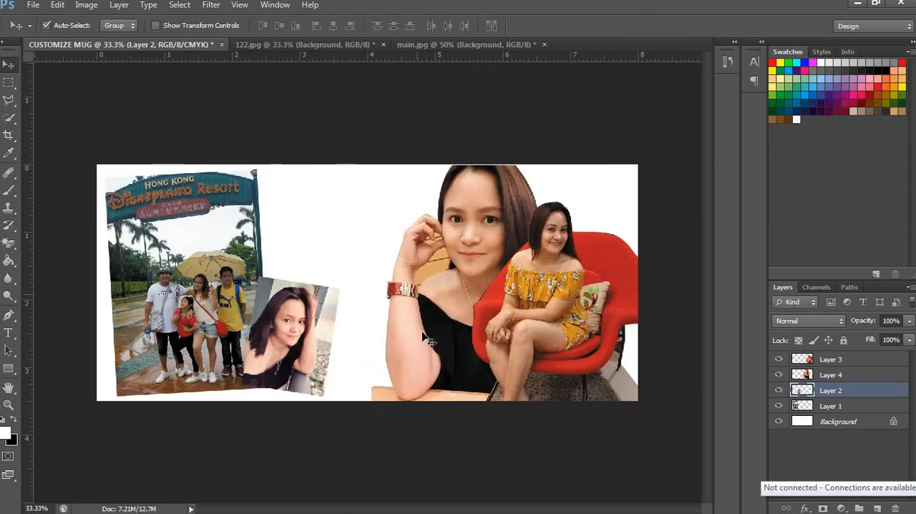
pyautogui.click(480, 258)
pyautogui.hotkey('ctrl', 't')
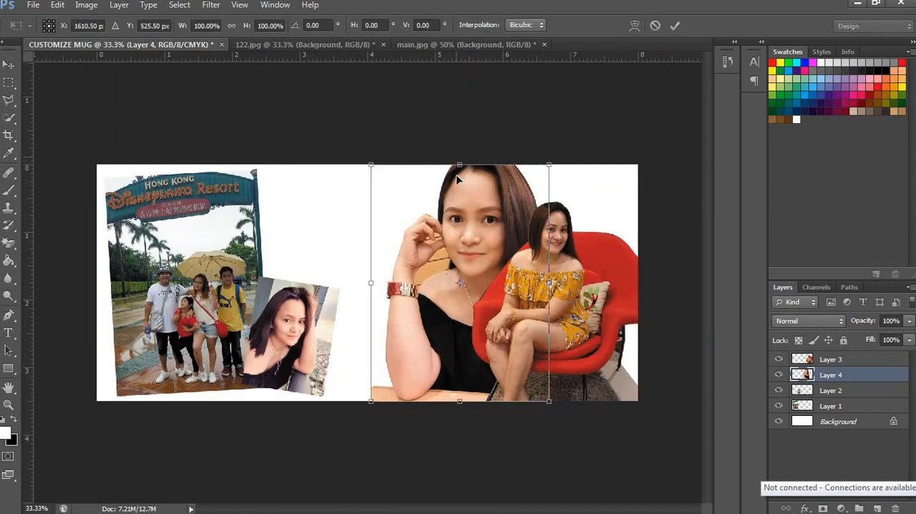
pyautogui.press('Return')
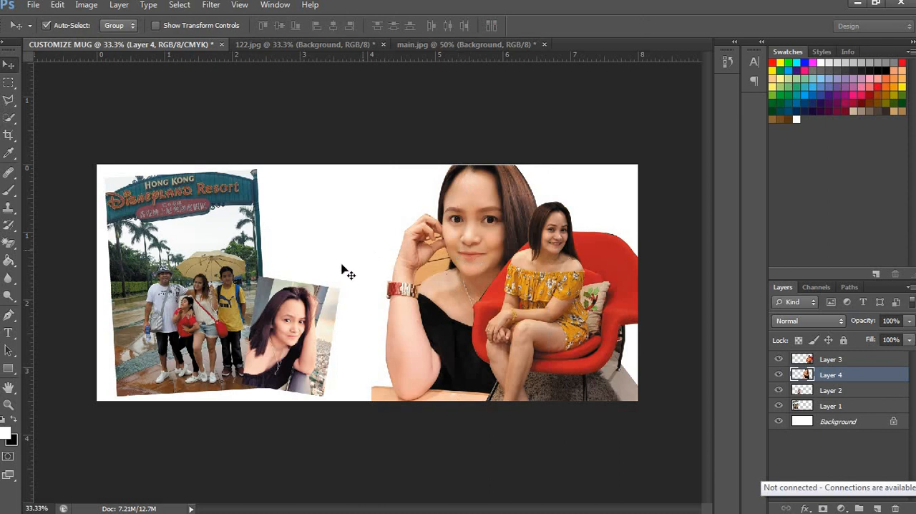
# Step: Nudge the red-chair cut-out, the woman behind it and the Disneyland photo, enlarging the woman behind to about 100.6%
pyautogui.moveTo(585, 303); pyautogui.dragTo(591, 303)
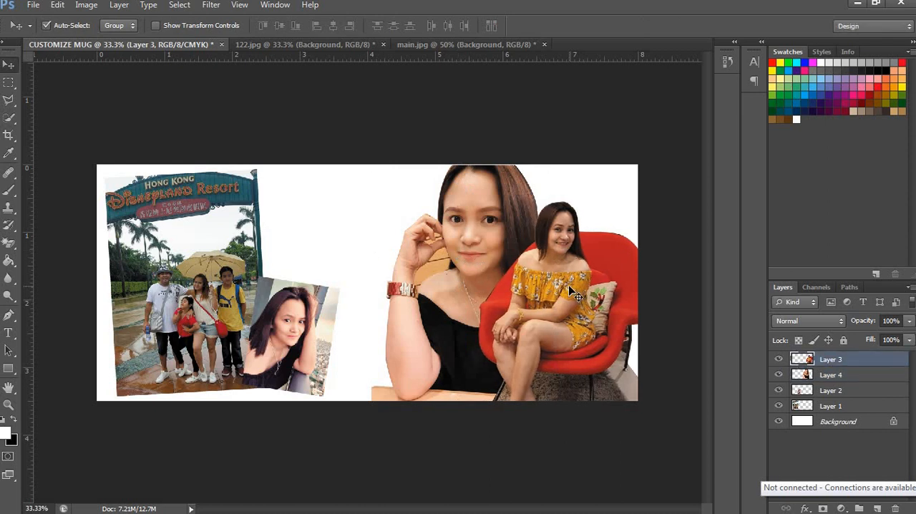
pyautogui.moveTo(487, 256); pyautogui.dragTo(493, 270)
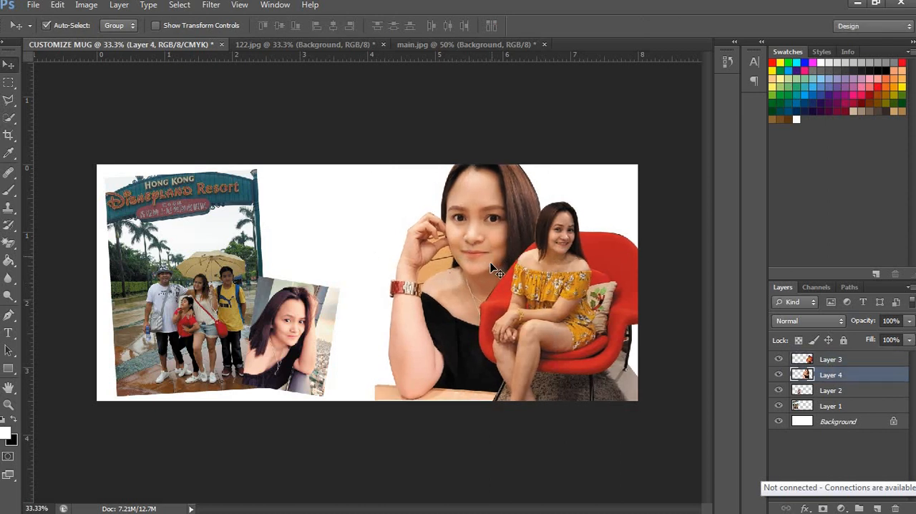
pyautogui.hotkey('ctrl', 't')
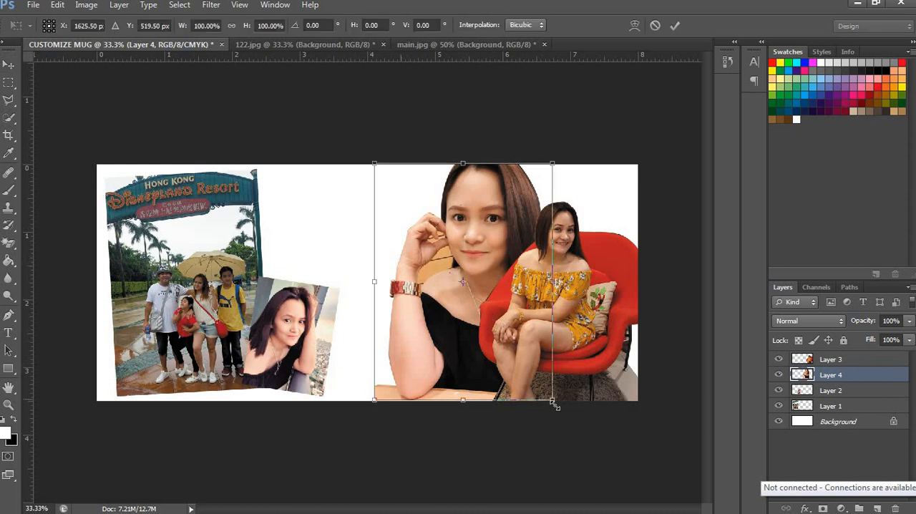
pyautogui.moveTo(551, 401); pyautogui.dragTo(554, 400)
pyautogui.press('Return')
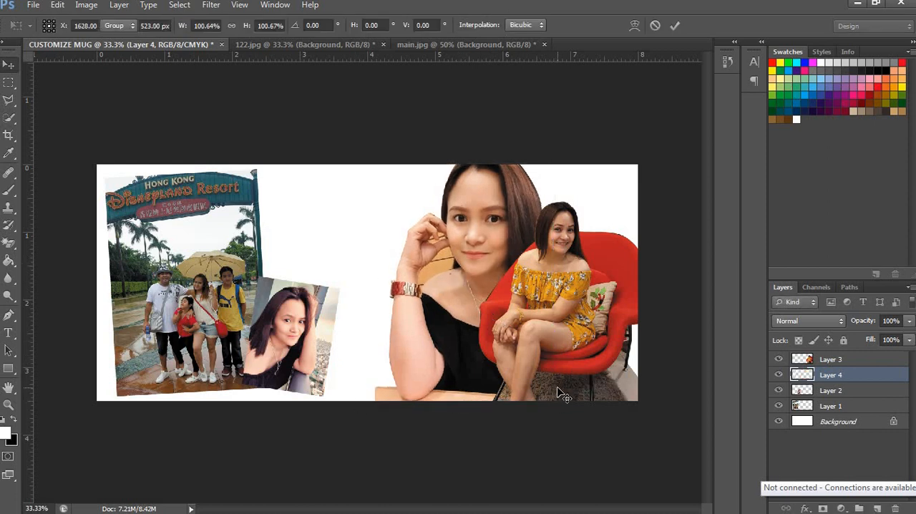
pyautogui.moveTo(200, 286); pyautogui.dragTo(199, 285)
pyautogui.click(556, 277)
pyautogui.click(805, 508)
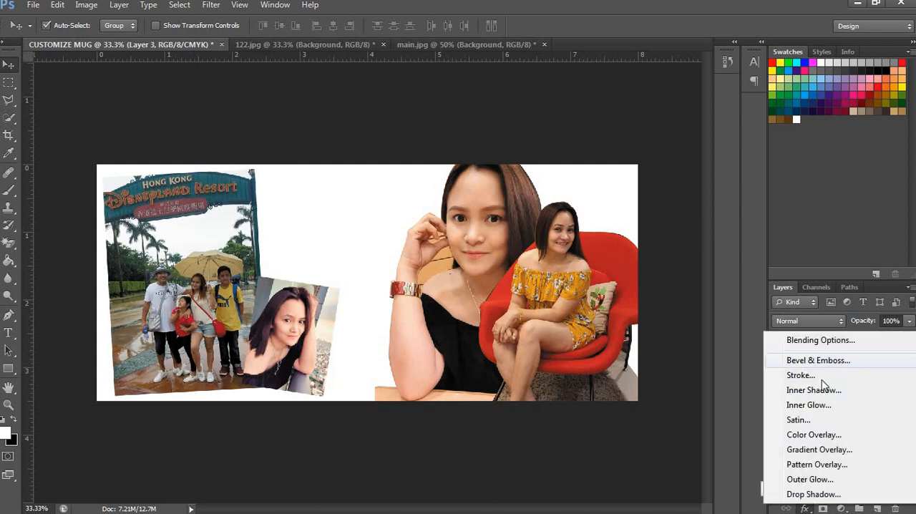
pyautogui.click(472, 249)
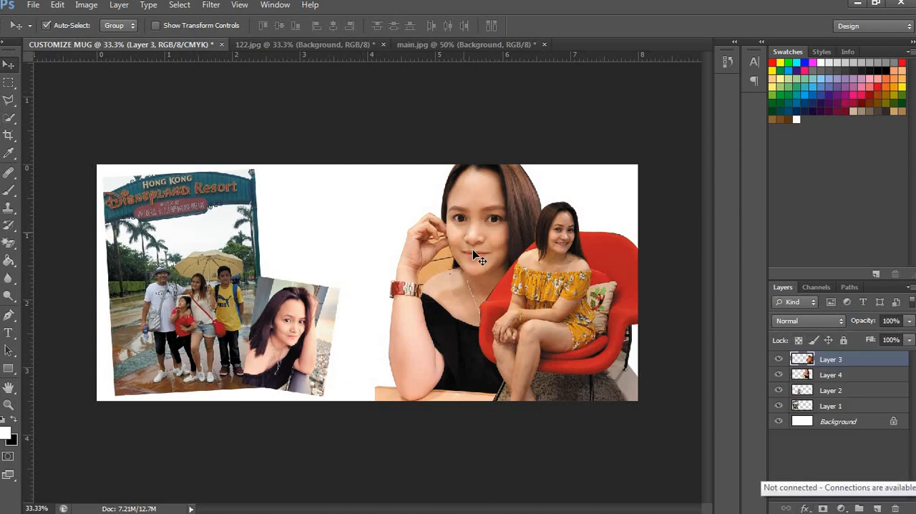
pyautogui.click(472, 249)
pyautogui.press('z')
pyautogui.click(471, 278)
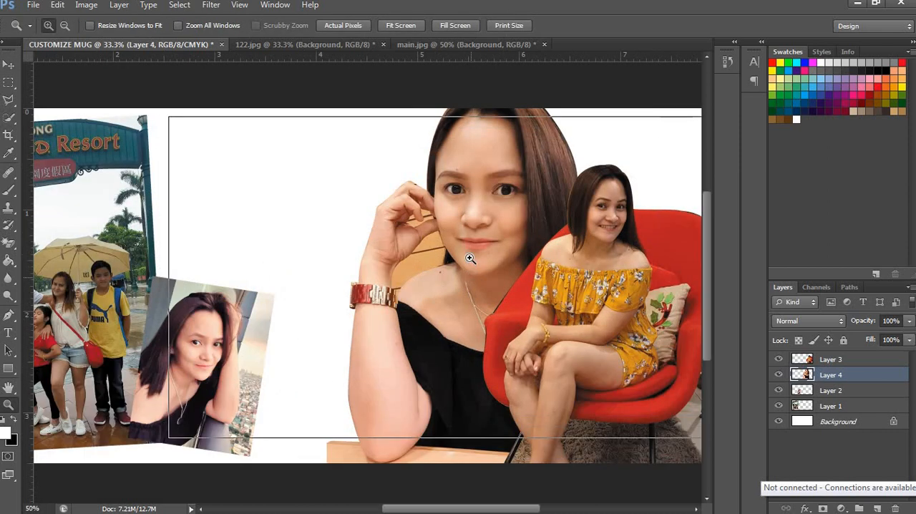
pyautogui.hotkey('ctrl', '-')
pyautogui.hotkey('ctrl', '-')
pyautogui.hotkey('ctrl', '-')
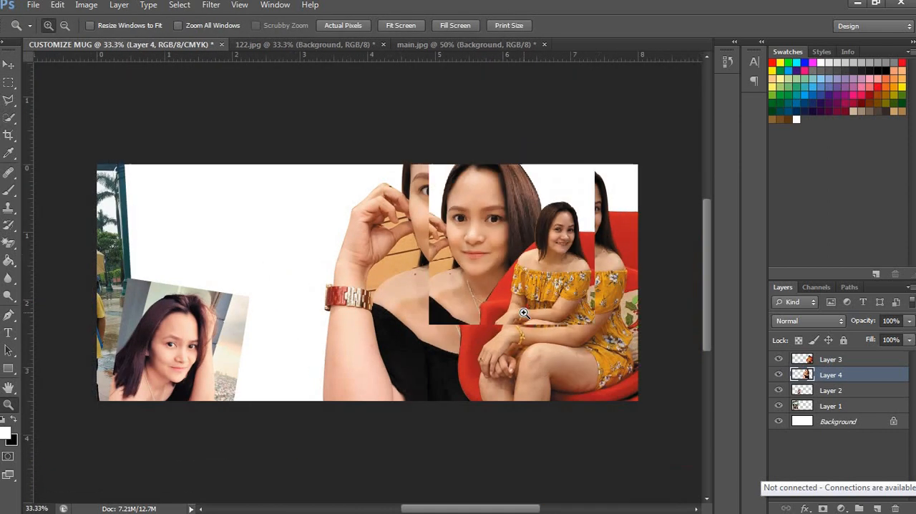
# Step: Add a 15 px white outside stroke to the red-chair cut-out
pyautogui.press('v')
pyautogui.click(510, 289)
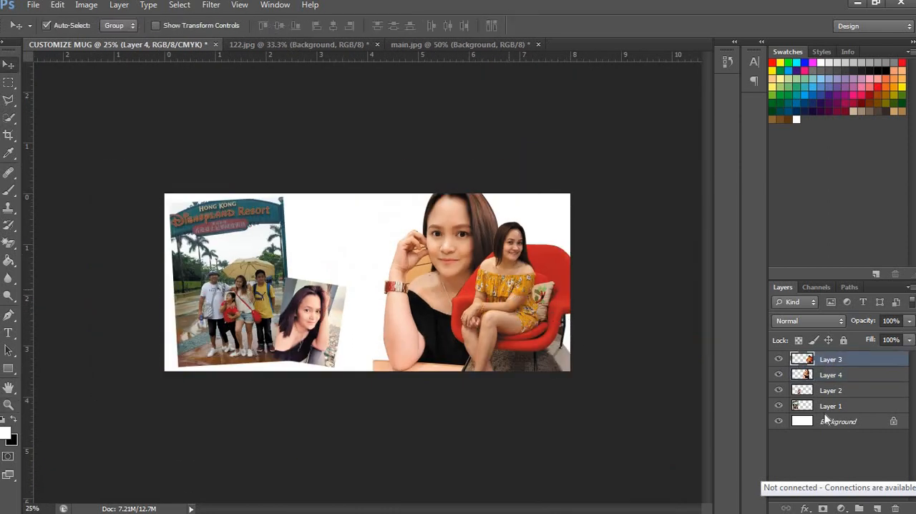
pyautogui.click(805, 508)
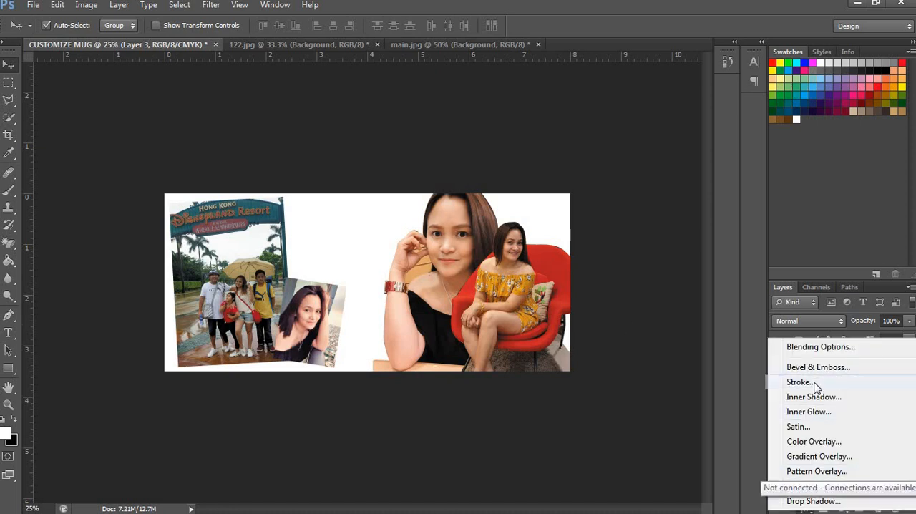
pyautogui.click(814, 386)
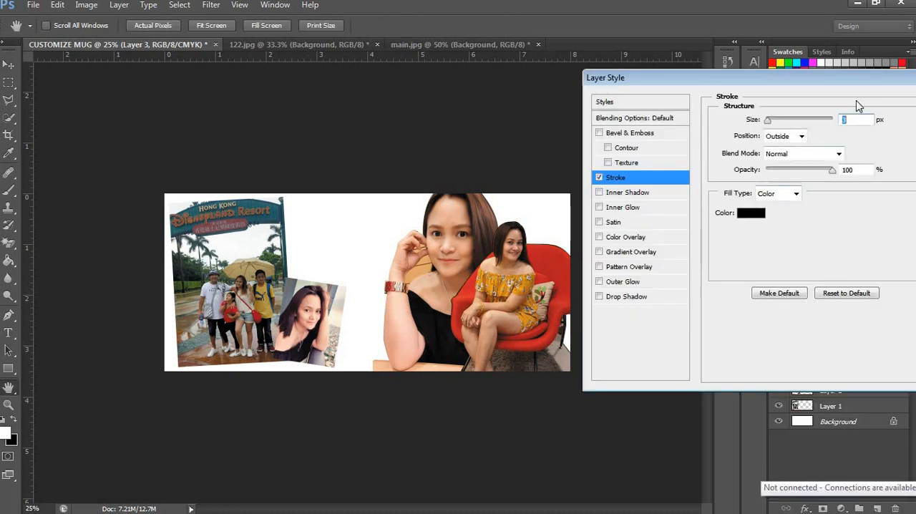
pyautogui.write('15')
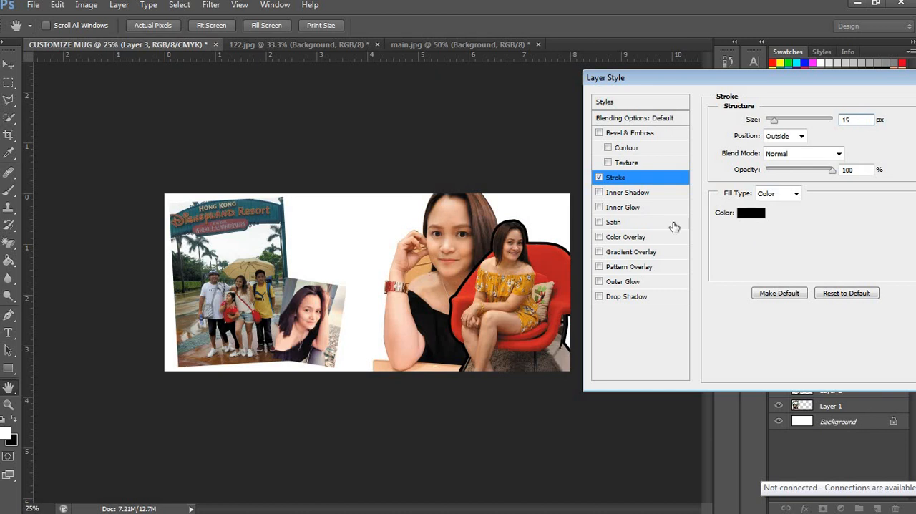
pyautogui.click(750, 212)
pyautogui.click(543, 290)
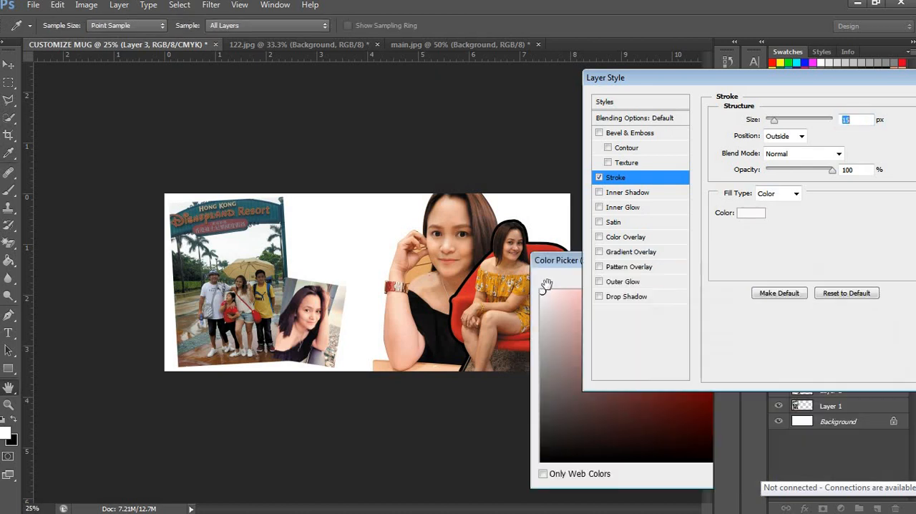
pyautogui.press('Return')
pyautogui.press('Return')
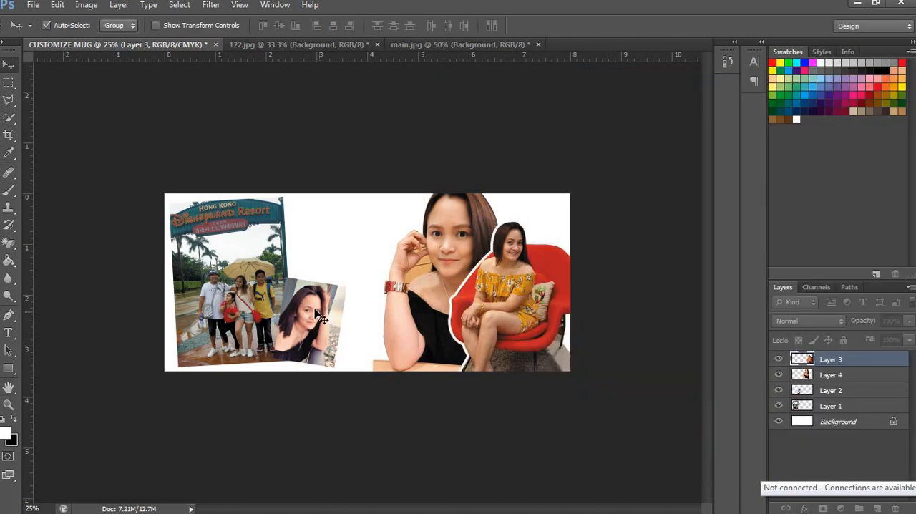
# Step: Give the small tilted portrait a 15 px white outside stroke
pyautogui.click(322, 316)
pyautogui.click(807, 508)
pyautogui.click(823, 501)
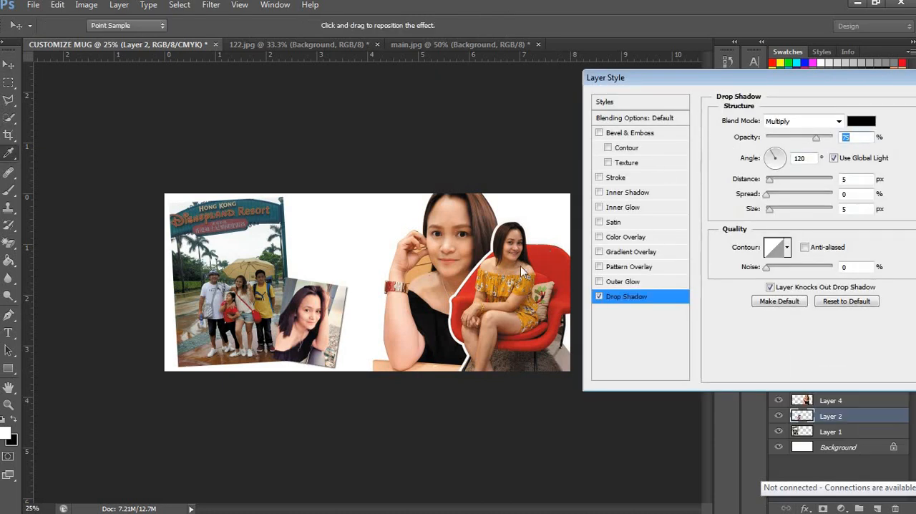
pyautogui.press('Escape')
pyautogui.press('z')
pyautogui.click(385, 316)
pyautogui.press('v')
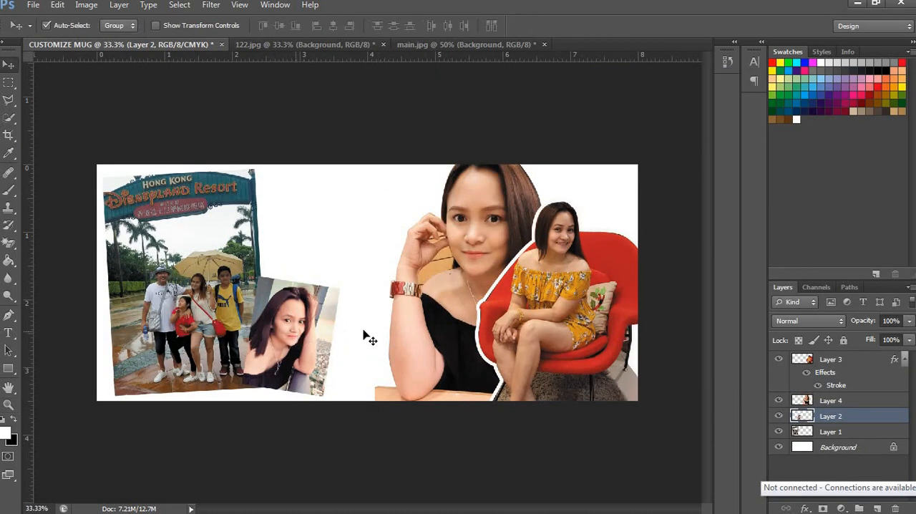
pyautogui.click(805, 508)
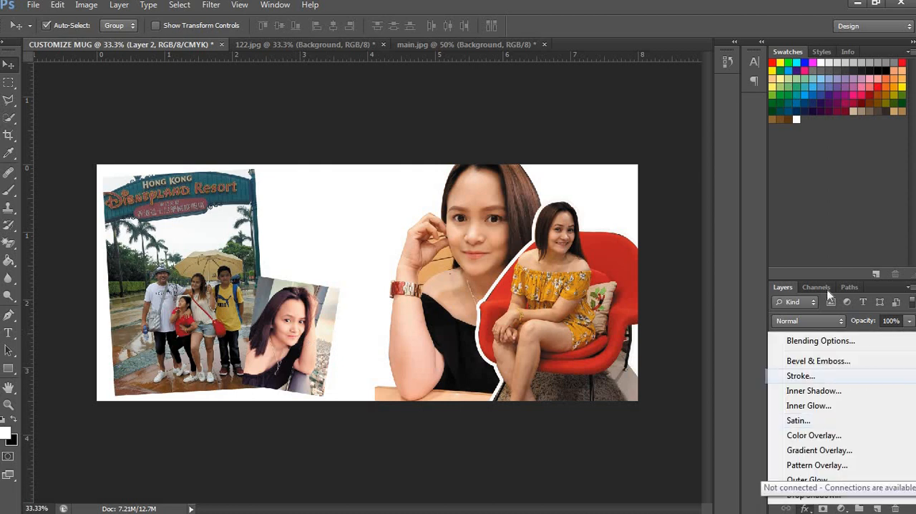
pyautogui.click(800, 375)
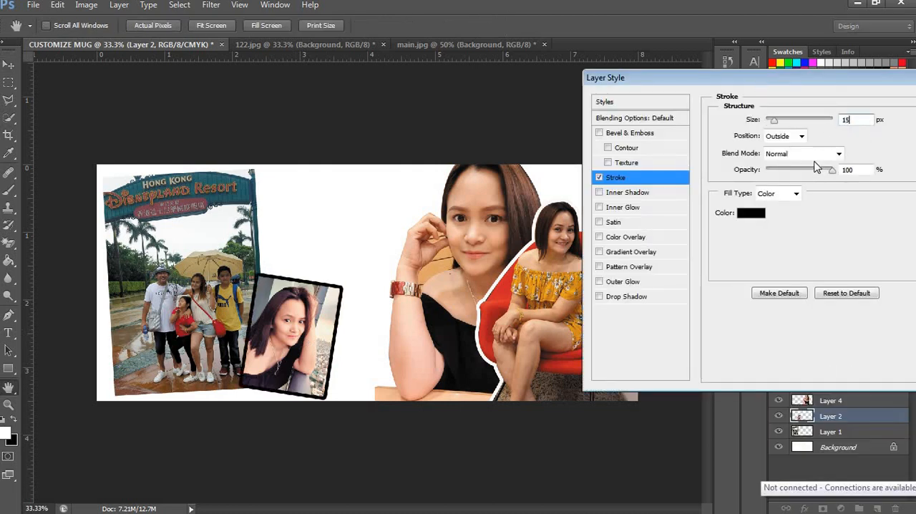
pyautogui.click(751, 213)
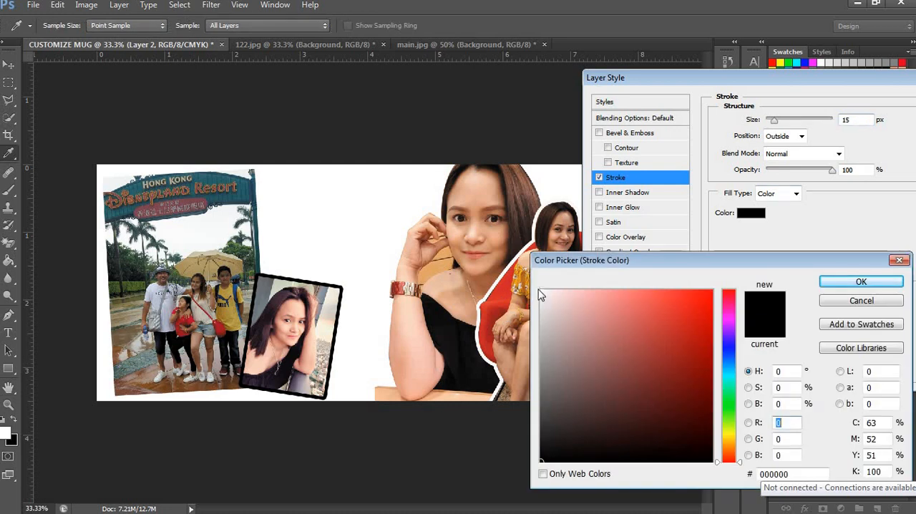
pyautogui.click(543, 290)
pyautogui.press('Return')
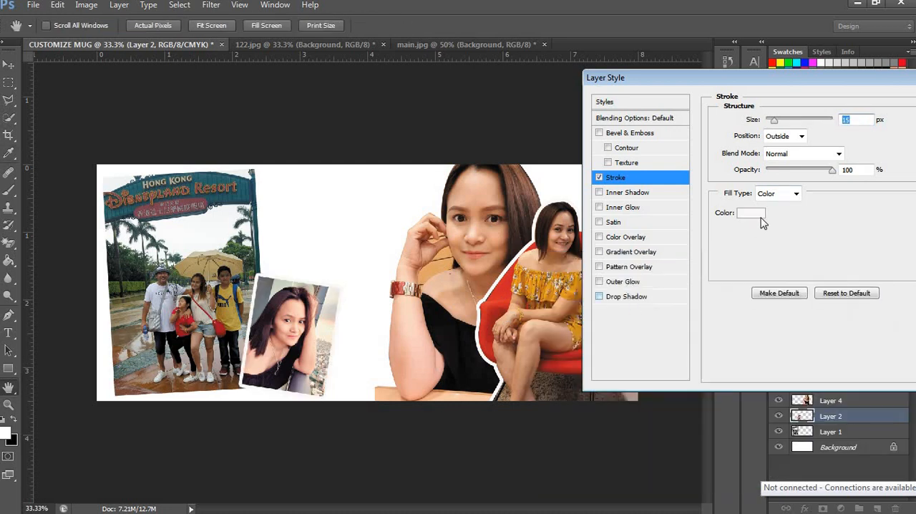
# Step: Add a gray drop shadow to the small portrait with distance 30 px, spread 30% and size 30 px
pyautogui.click(626, 296)
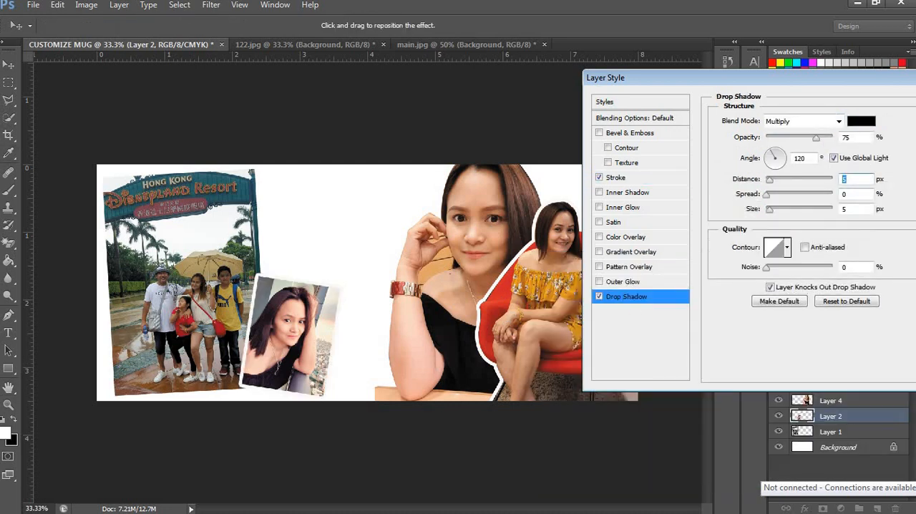
pyautogui.write('30')
pyautogui.press('Tab')
pyautogui.write('30')
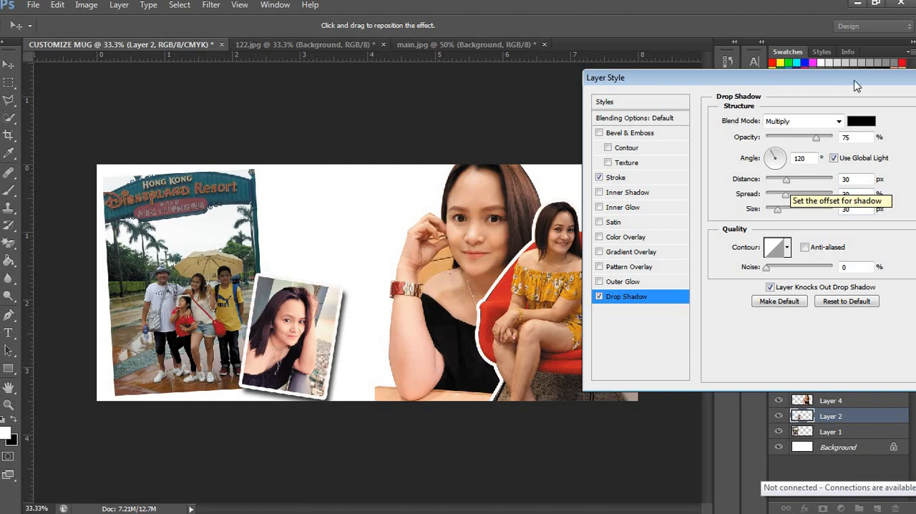
pyautogui.click(860, 121)
pyautogui.moveTo(544, 387); pyautogui.dragTo(544, 395)
pyautogui.press('Return')
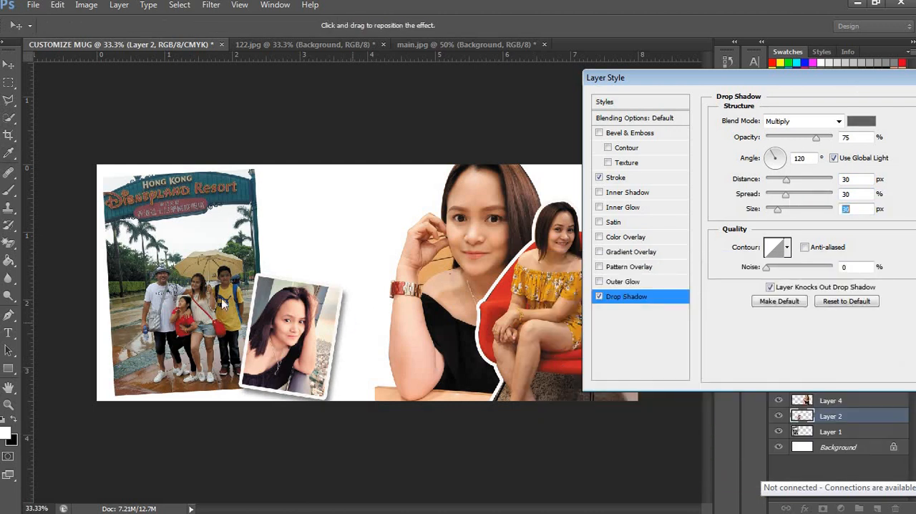
pyautogui.press('v')
pyautogui.press('Return')
pyautogui.press('Return')
# Step: Give the Disneyland photo a 15 px white outside stroke
pyautogui.click(806, 508)
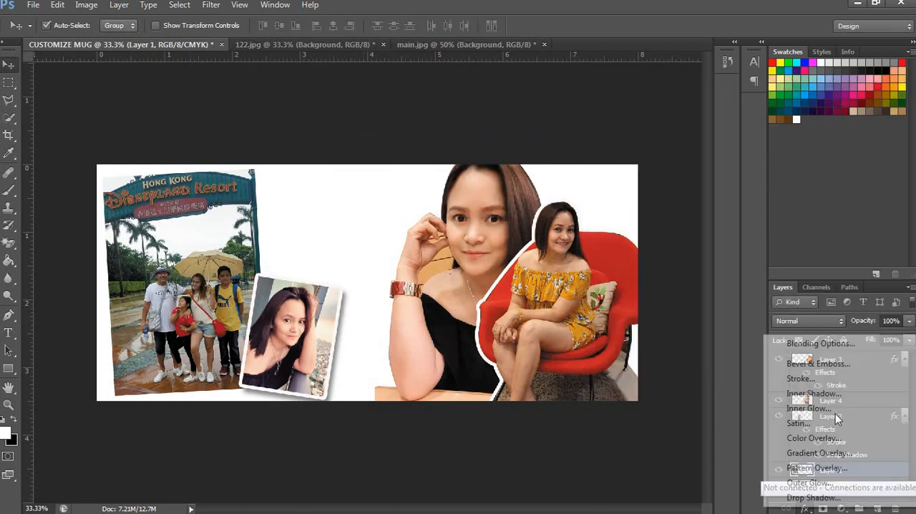
pyautogui.click(801, 377)
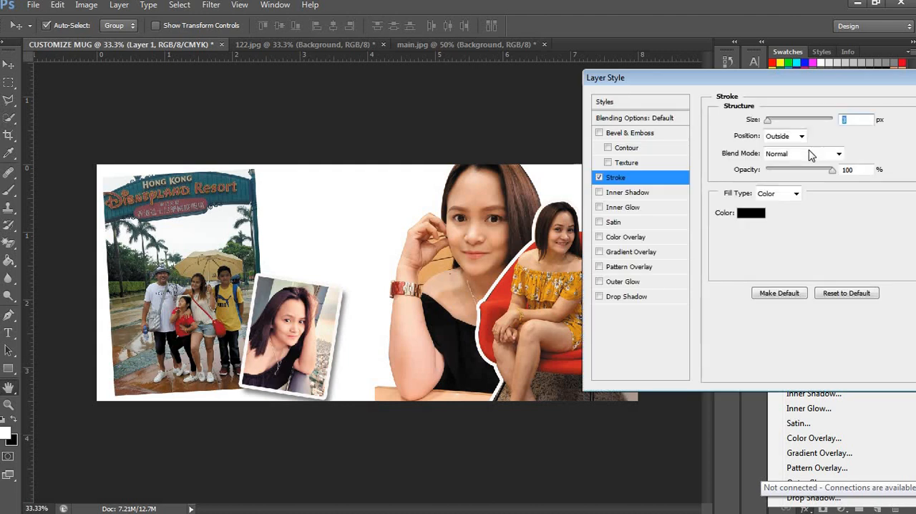
pyautogui.write('145')
pyautogui.press('BackSpace')
pyautogui.press('BackSpace')
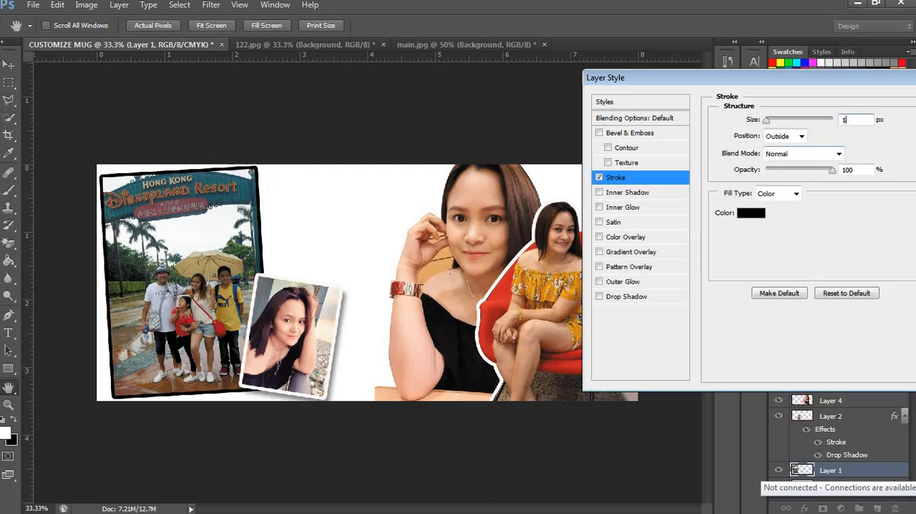
pyautogui.write('5')
pyautogui.click(755, 214)
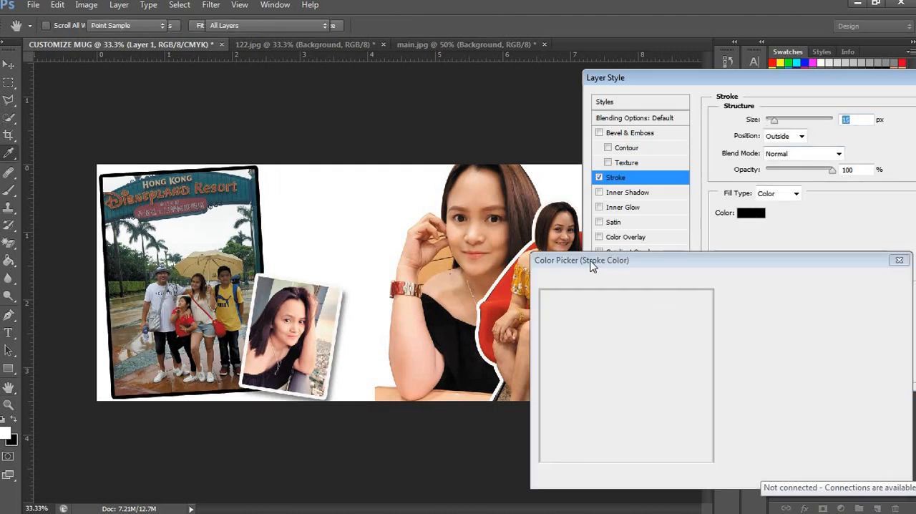
pyautogui.press('Return')
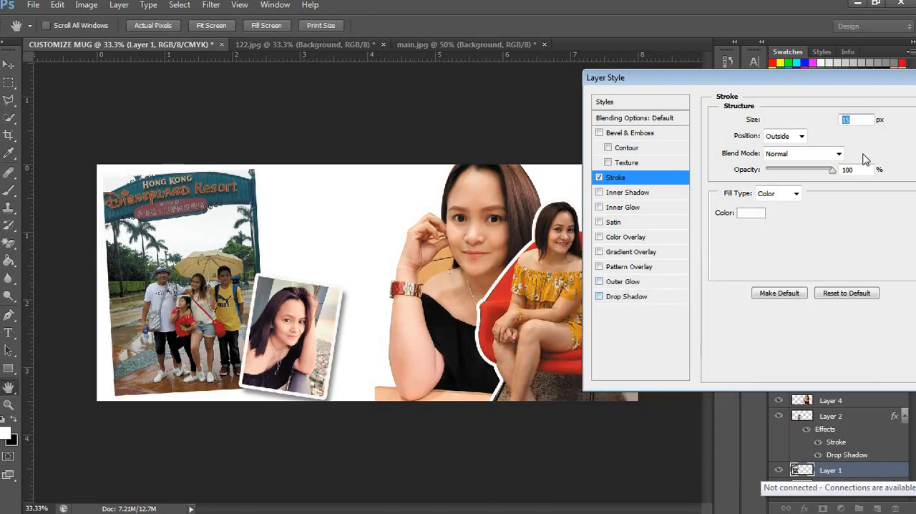
# Step: Add a drop shadow to the Disneyland photo with distance 30 px, spread 30% and size 30 px
pyautogui.click(626, 295)
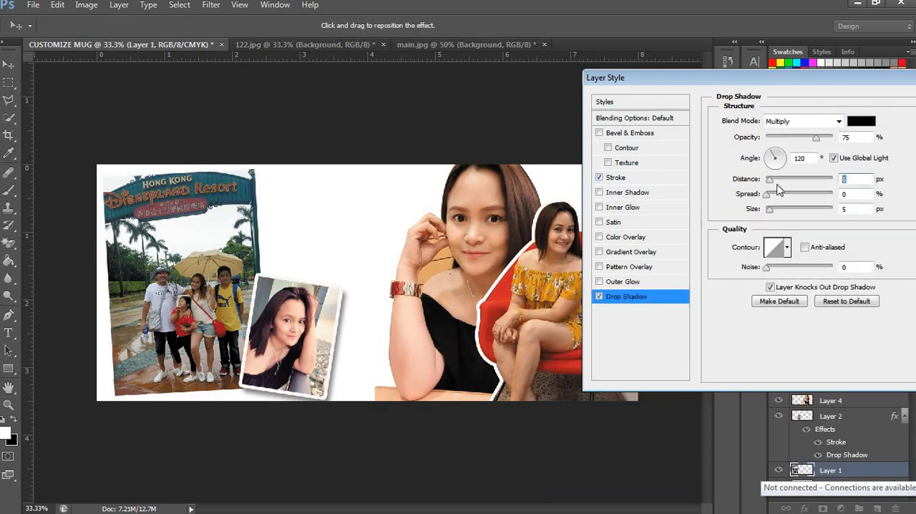
pyautogui.write('30')
pyautogui.press('Return')
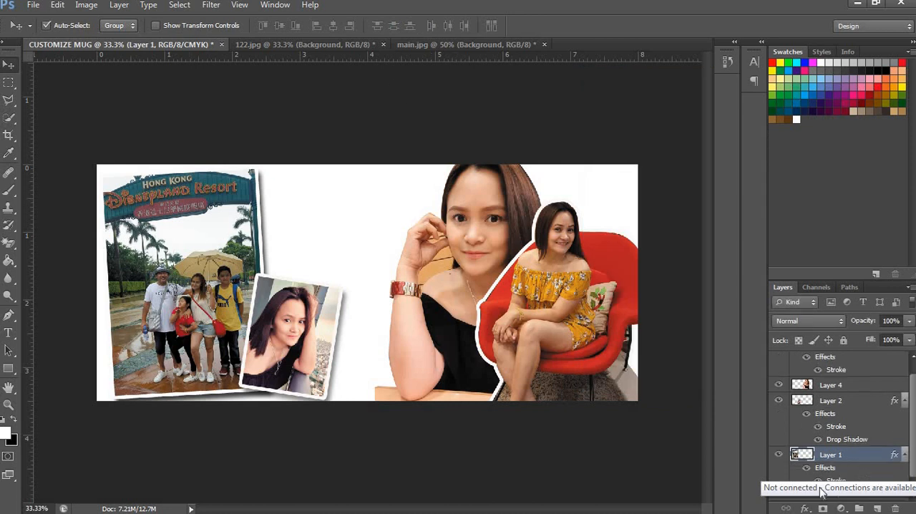
# Step: Change the Disneyland photo's drop shadow color to dark gray
pyautogui.click(806, 506)
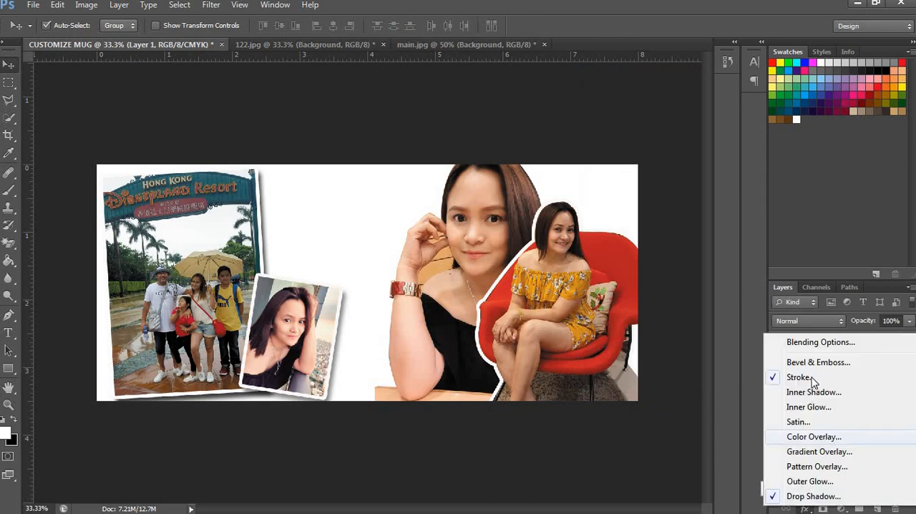
pyautogui.click(814, 496)
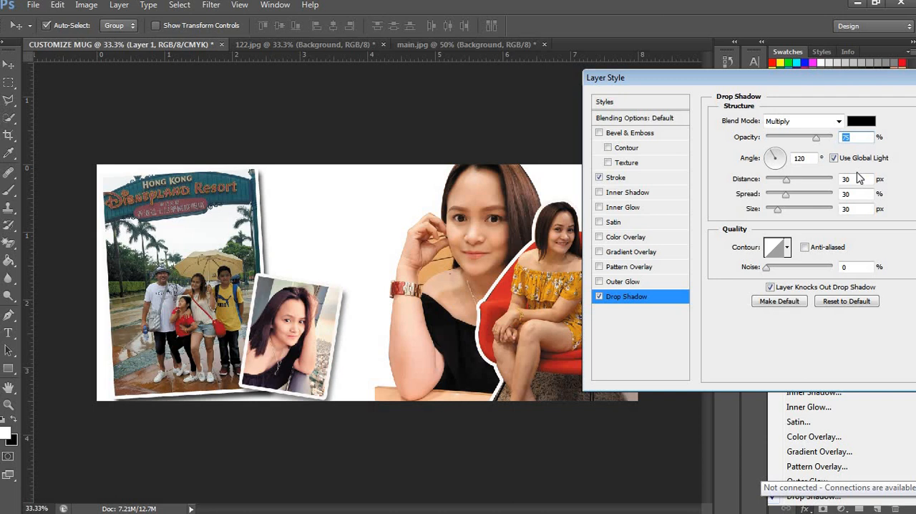
pyautogui.click(861, 121)
pyautogui.click(543, 399)
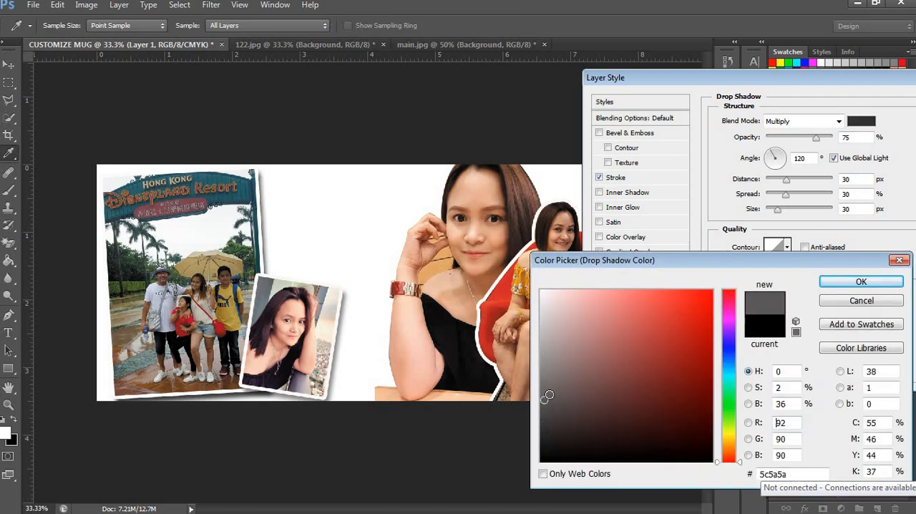
pyautogui.press('Return')
pyautogui.press('Return')
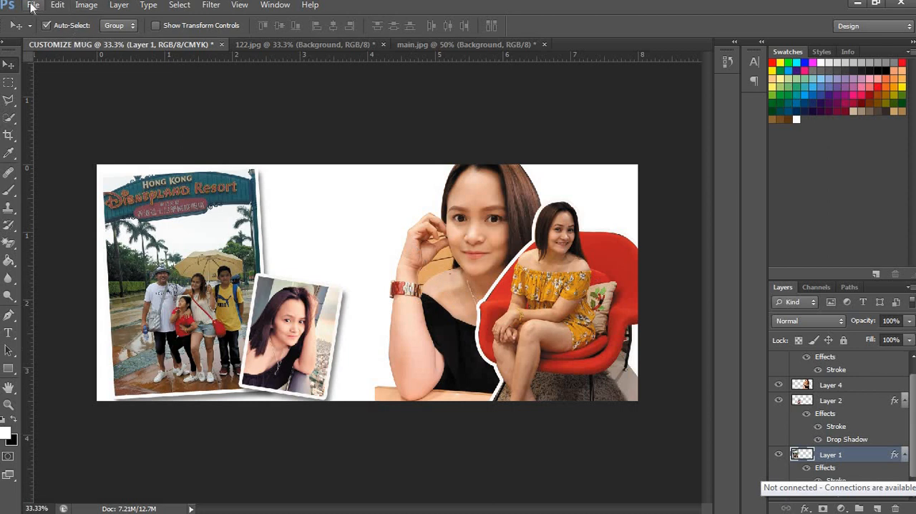
# Step: Open the my baloon image and erase its white background with the Magic Eraser
pyautogui.click(32, 5)
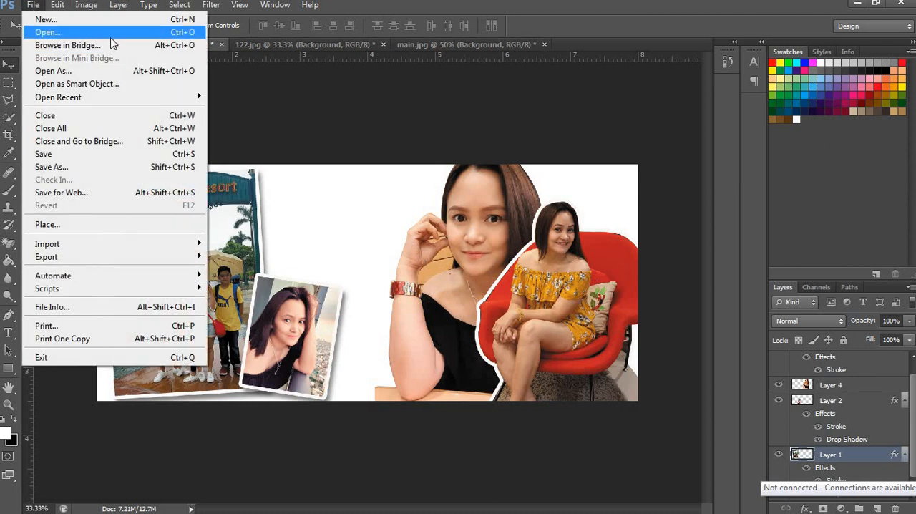
pyautogui.click(402, 221)
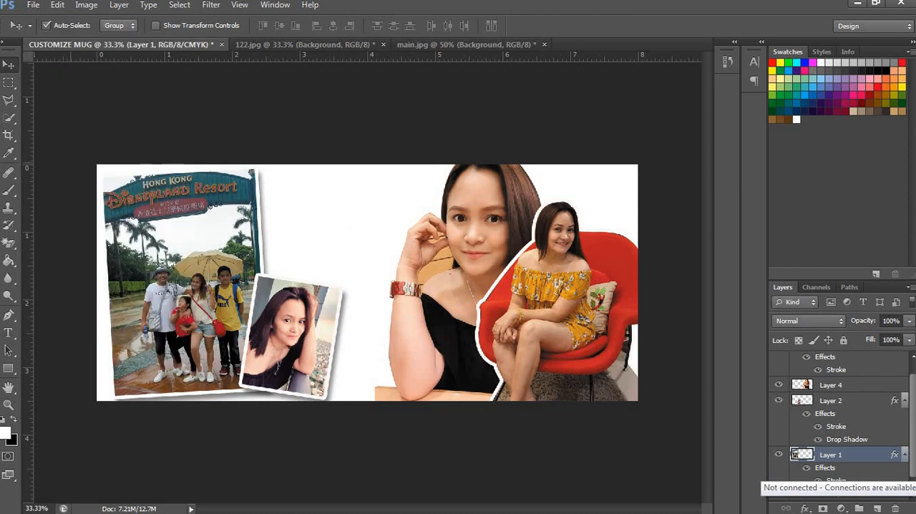
pyautogui.click(32, 4)
pyautogui.click(42, 33)
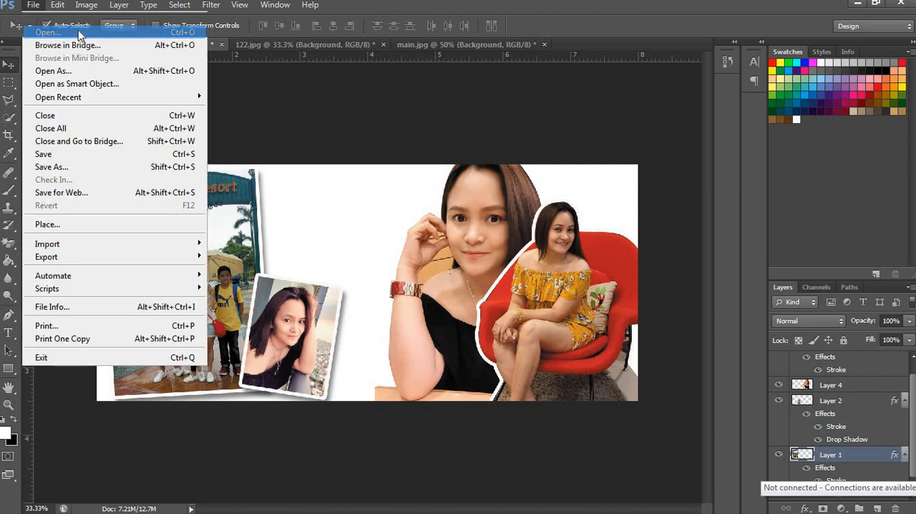
pyautogui.click(653, 188)
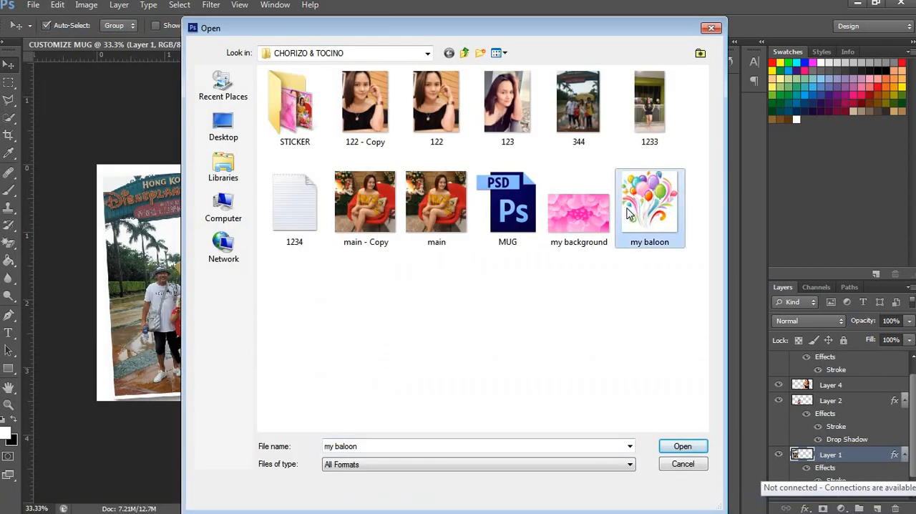
pyautogui.doubleClick(663, 236)
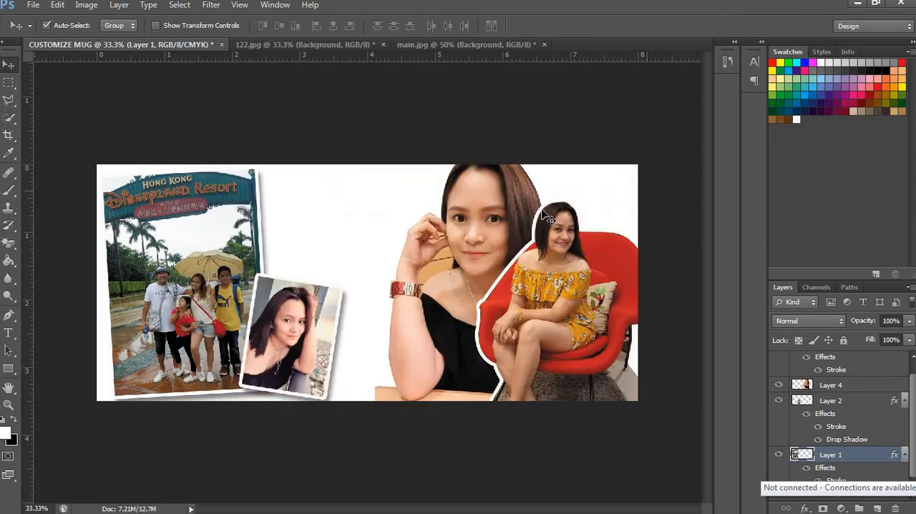
pyautogui.press('e')
pyautogui.click(448, 329)
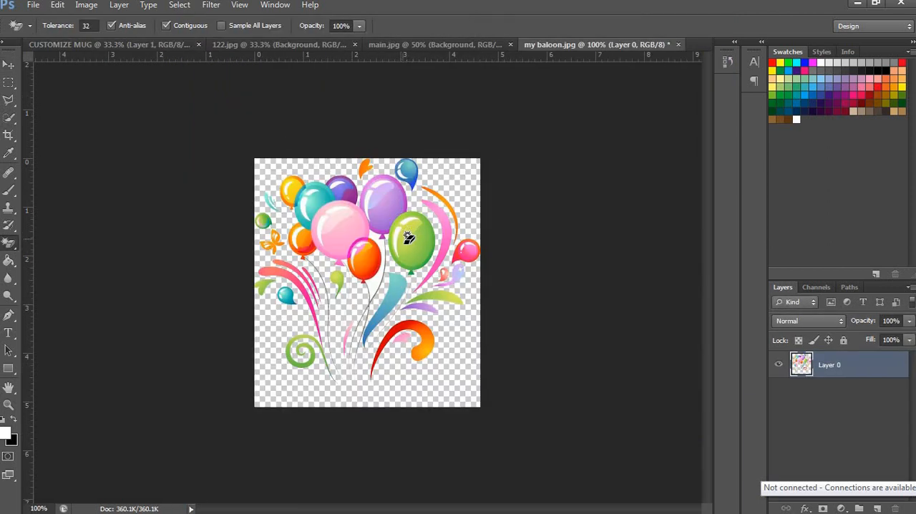
# Step: Bring the balloons into the CUSTOMIZE MUG layout, enlarge them to about 119% and place them around the red-chair woman's head
pyautogui.press('v')
pyautogui.moveTo(308, 153); pyautogui.dragTo(440, 239)
pyautogui.hotkey('ctrl', 't')
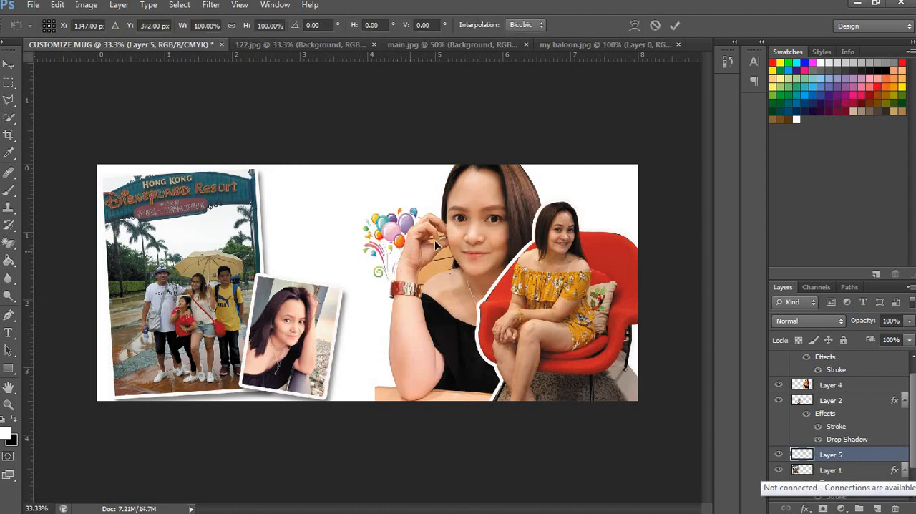
pyautogui.moveTo(438, 208); pyautogui.dragTo(452, 191)
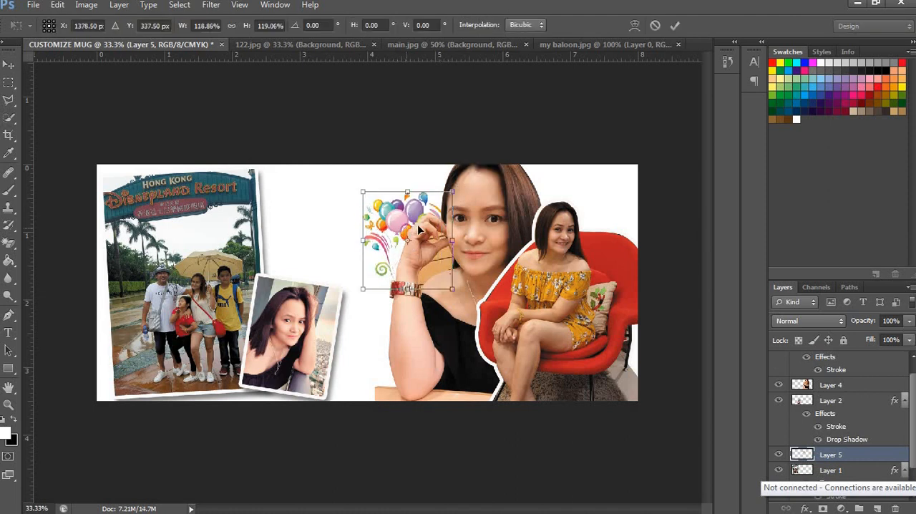
pyautogui.moveTo(422, 221); pyautogui.dragTo(583, 211)
pyautogui.press('Return')
# Step: Move the balloons layer above Layer 4, enlarge the balloons to about 115%, tilt them about 4° and fit them behind the red-chair woman's head
pyautogui.moveTo(862, 460); pyautogui.dragTo(842, 379)
pyautogui.hotkey('ctrl', 't')
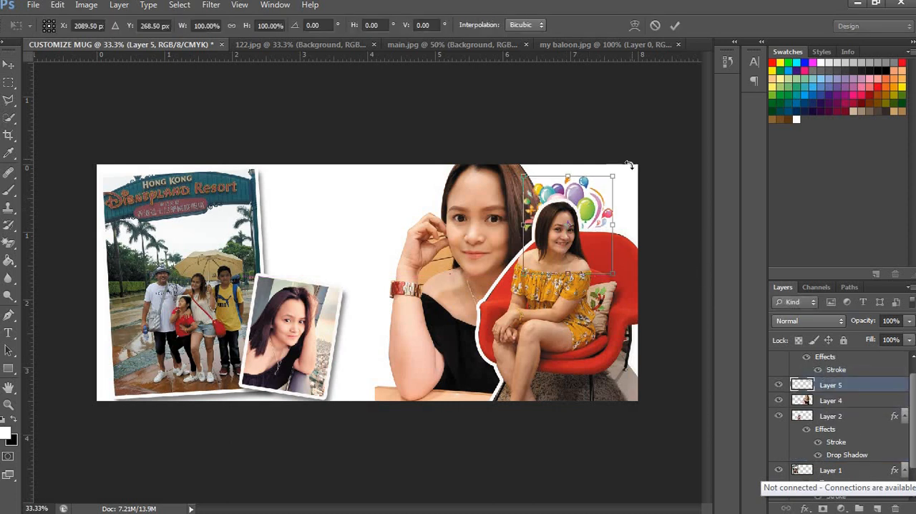
pyautogui.moveTo(627, 166)
pyautogui.mouseDown()
pyautogui.moveTo(561, 159)
pyautogui.moveTo(627, 163)
pyautogui.mouseUp()
pyautogui.moveTo(596, 206)
pyautogui.mouseDown()
pyautogui.moveTo(607, 211)
pyautogui.moveTo(593, 215)
pyautogui.mouseUp()
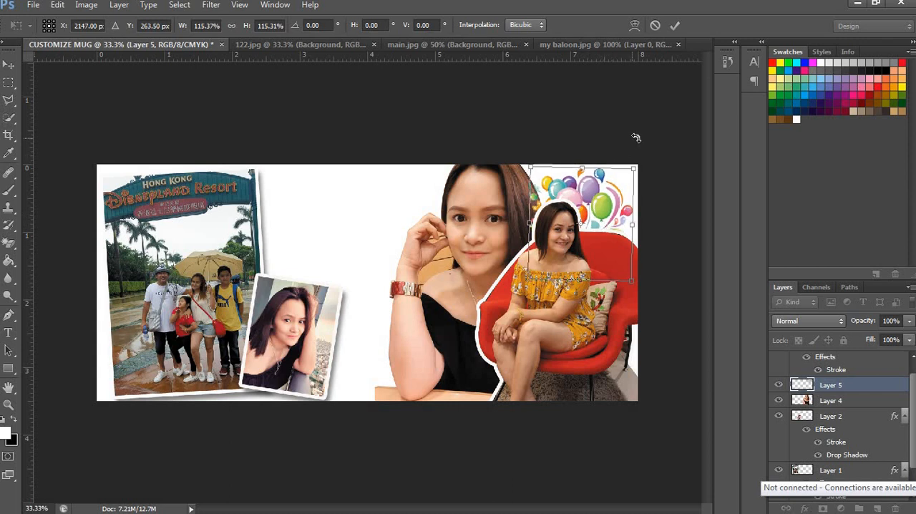
pyautogui.moveTo(635, 138); pyautogui.dragTo(642, 142)
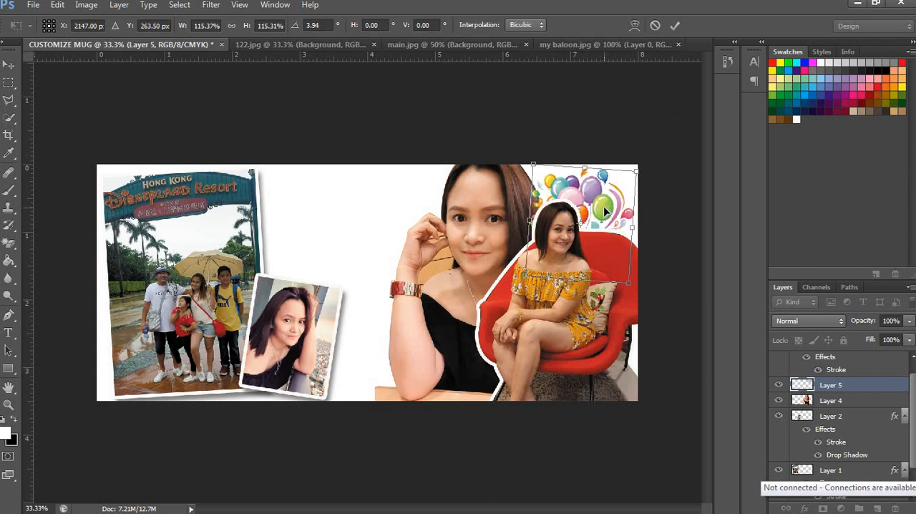
pyautogui.press('Return')
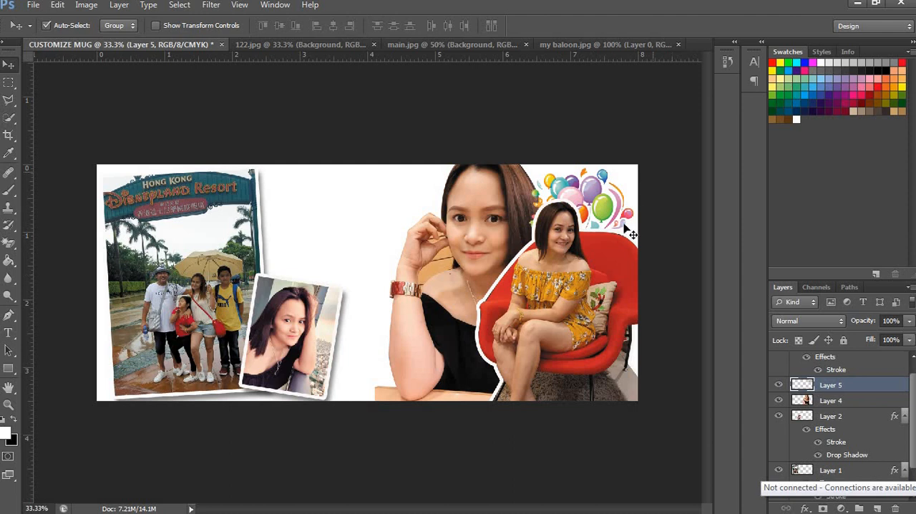
# Step: Duplicate the balloons over the red-chair woman's lower legs and bring the copy above Layer 3
pyautogui.moveTo(620, 264); pyautogui.dragTo(655, 373)
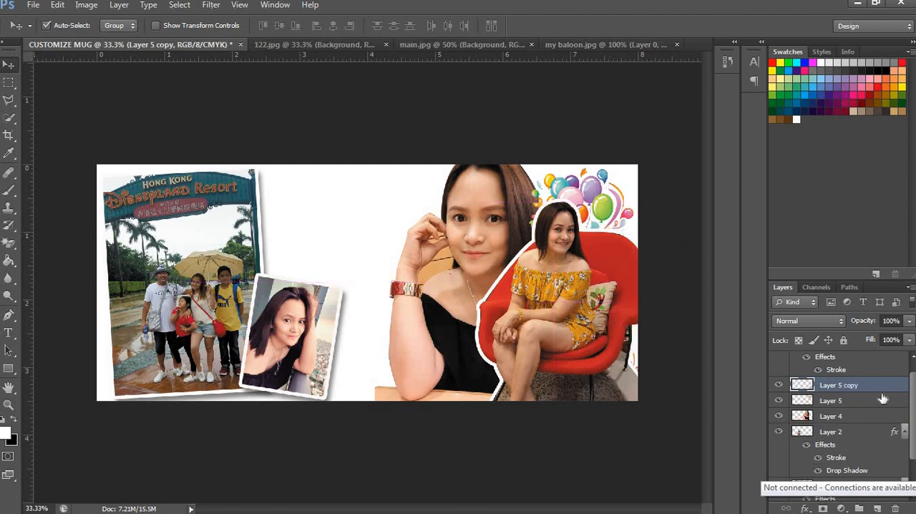
pyautogui.scroll(1, 820, 401)
pyautogui.moveTo(820, 401); pyautogui.dragTo(841, 358)
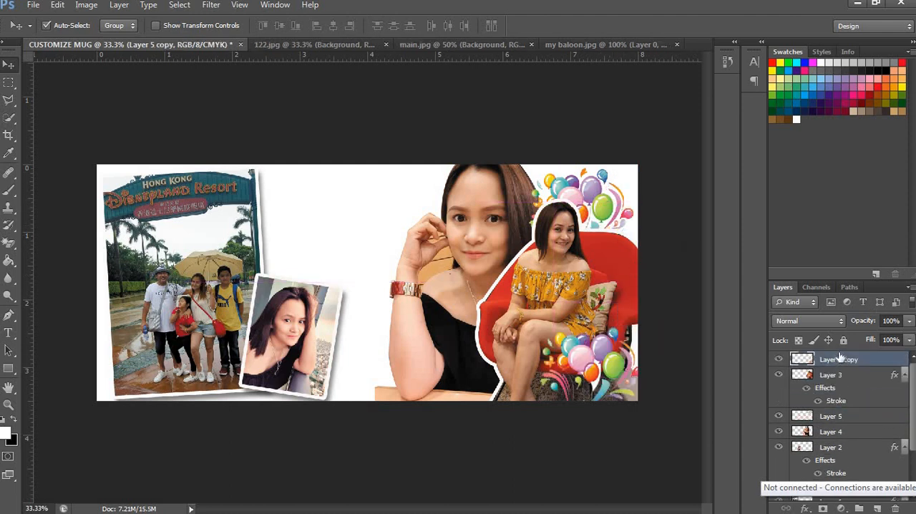
pyautogui.moveTo(598, 339); pyautogui.dragTo(598, 323)
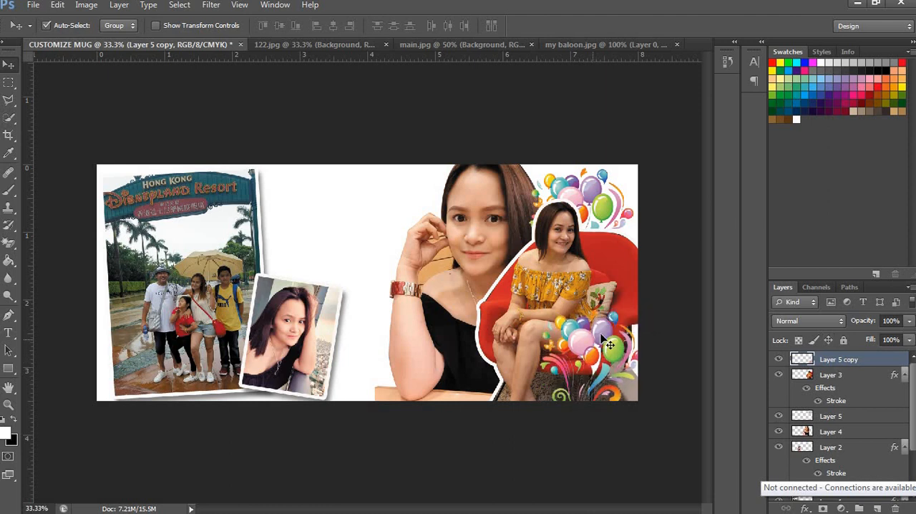
# Step: Rotate the balloon copy beside the red chair about 5° clockwise and adjust its position toward the canvas corner
pyautogui.hotkey('ctrl', 't')
pyautogui.moveTo(658, 280)
pyautogui.mouseDown()
pyautogui.moveTo(669, 286)
pyautogui.moveTo(656, 281)
pyautogui.mouseUp()
pyautogui.moveTo(592, 351); pyautogui.dragTo(596, 347)
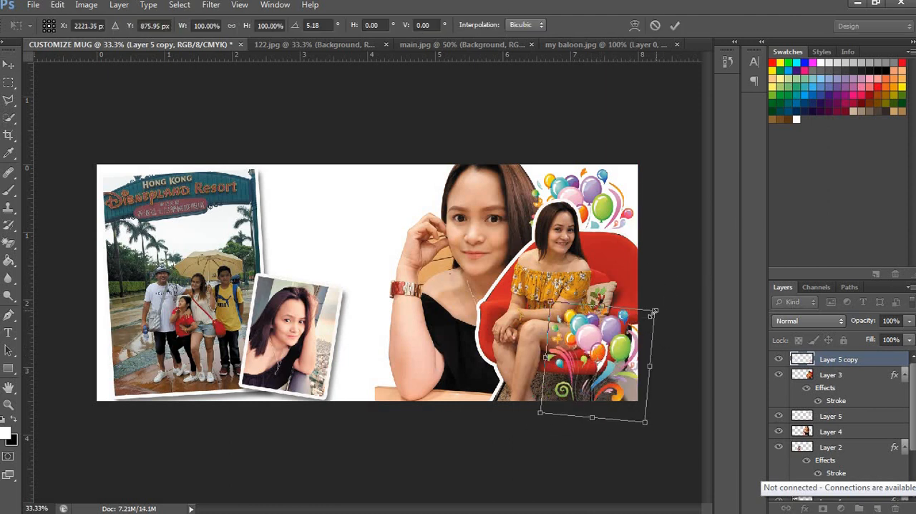
pyautogui.moveTo(653, 312)
pyautogui.mouseDown()
pyautogui.moveTo(649, 300)
pyautogui.moveTo(654, 317)
pyautogui.mouseUp()
pyautogui.press('Return')
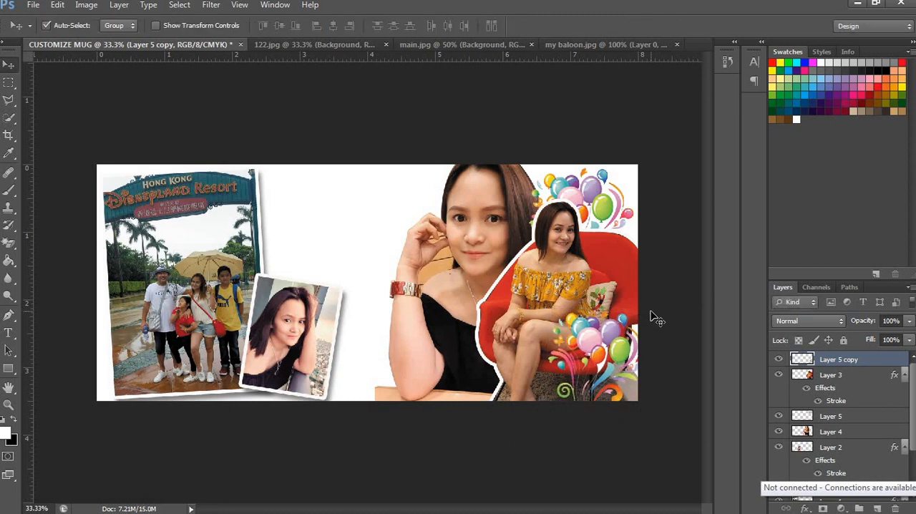
# Step: Duplicate the balloons over the large portrait's forearm, rotate the copy about -24° and enlarge it to about 108%
pyautogui.keyDown('alt'); pyautogui.moveTo(591, 205); pyautogui.dragTo(399, 317); pyautogui.keyUp('alt')
pyautogui.moveTo(410, 260)
pyautogui.mouseDown()
pyautogui.moveTo(385, 256)
pyautogui.moveTo(414, 266)
pyautogui.mouseUp()
pyautogui.moveTo(404, 306); pyautogui.dragTo(418, 306)
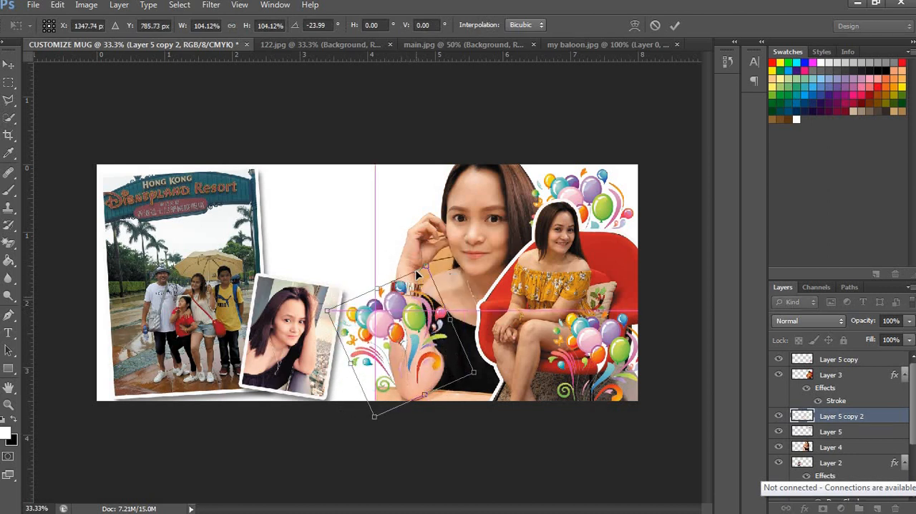
pyautogui.moveTo(425, 264); pyautogui.dragTo(428, 261)
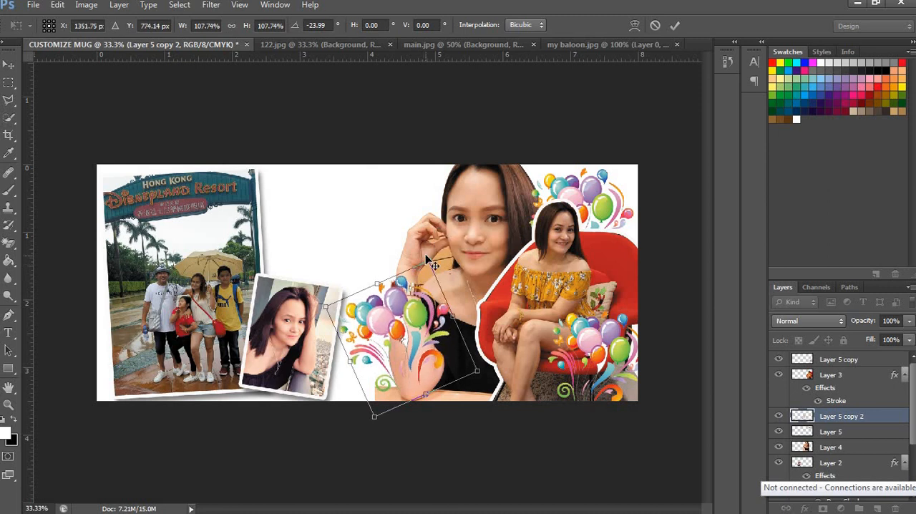
pyautogui.press('Return')
# Step: Move the forearm balloon copy, Layer 5 copy 2, beneath Layer 4 so it sits behind the large portrait
pyautogui.moveTo(846, 427); pyautogui.dragTo(844, 455)
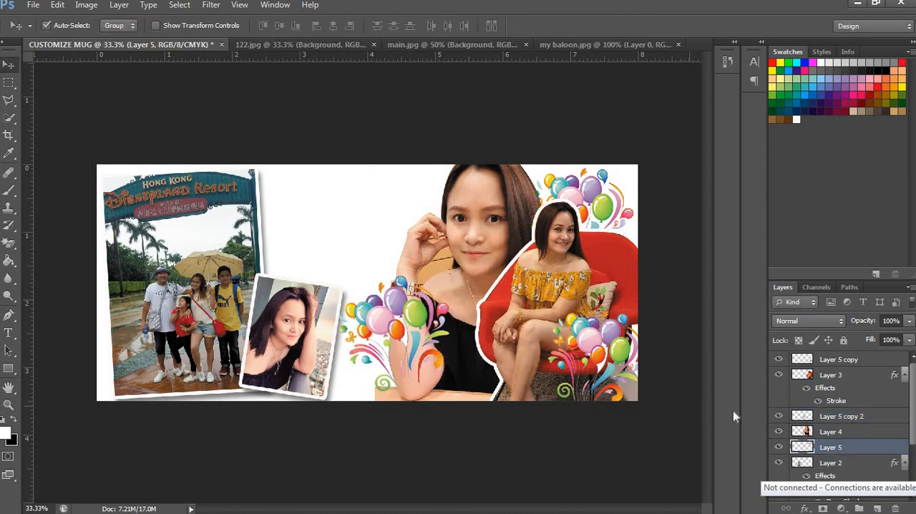
pyautogui.hotkey('ctrl', 'z')
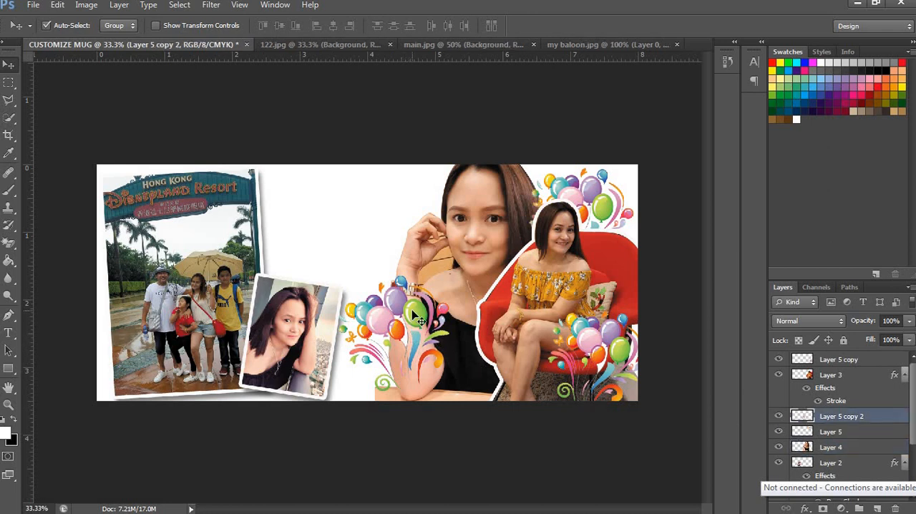
pyautogui.moveTo(855, 422); pyautogui.dragTo(846, 457)
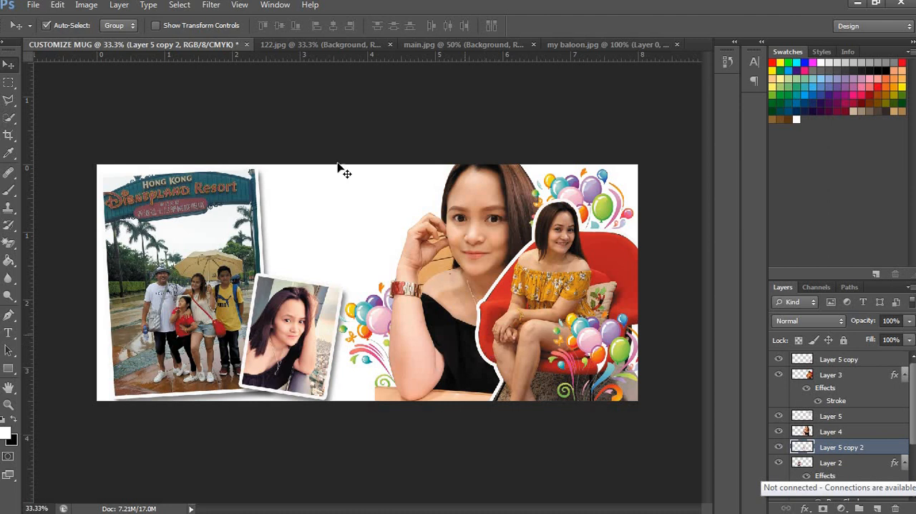
# Step: Add the text "Happy" in the white space beside the Disneyland photo and enlarge it to about 60 pt
pyautogui.press('t')
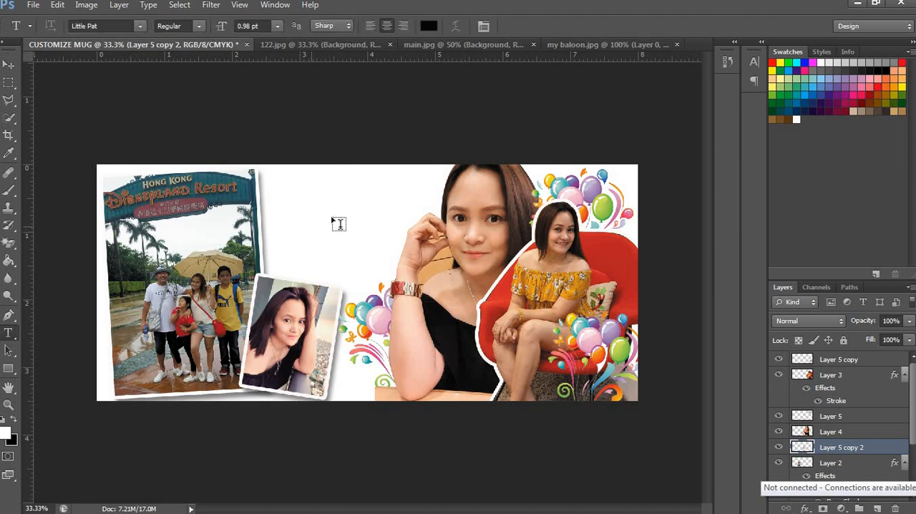
pyautogui.click(289, 183)
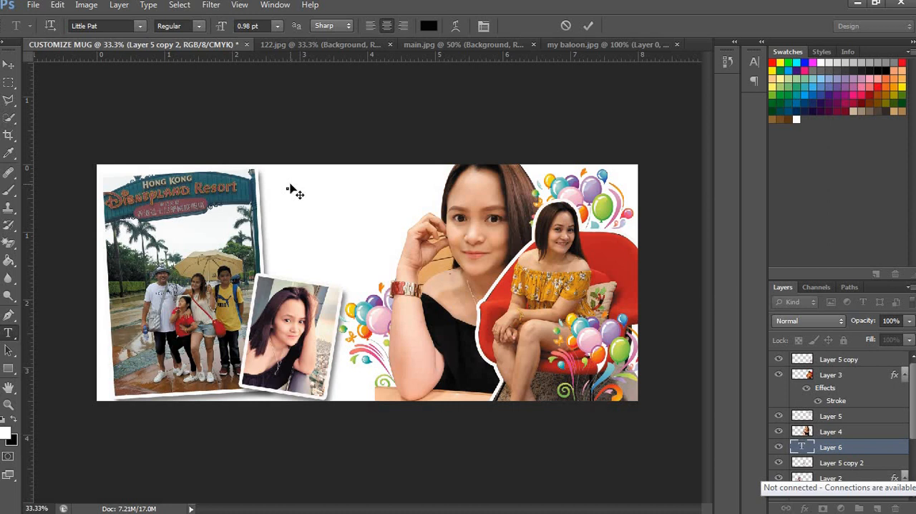
pyautogui.hotkey('ctrl', 't')
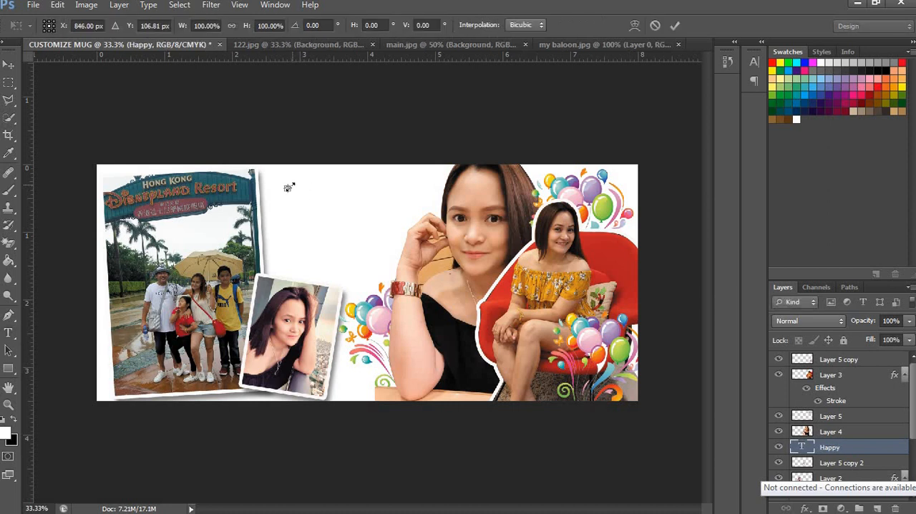
pyautogui.moveTo(396, 148); pyautogui.dragTo(392, 128)
pyautogui.moveTo(344, 169); pyautogui.dragTo(344, 205)
pyautogui.press('Return')
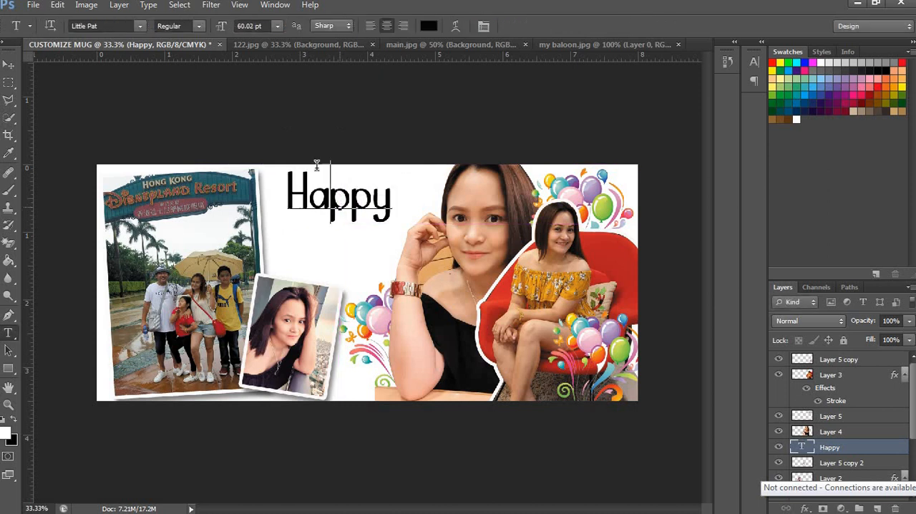
# Step: Change the font of the "Happy" text to Hayhills
pyautogui.doubleClick(317, 172)
pyautogui.click(114, 26)
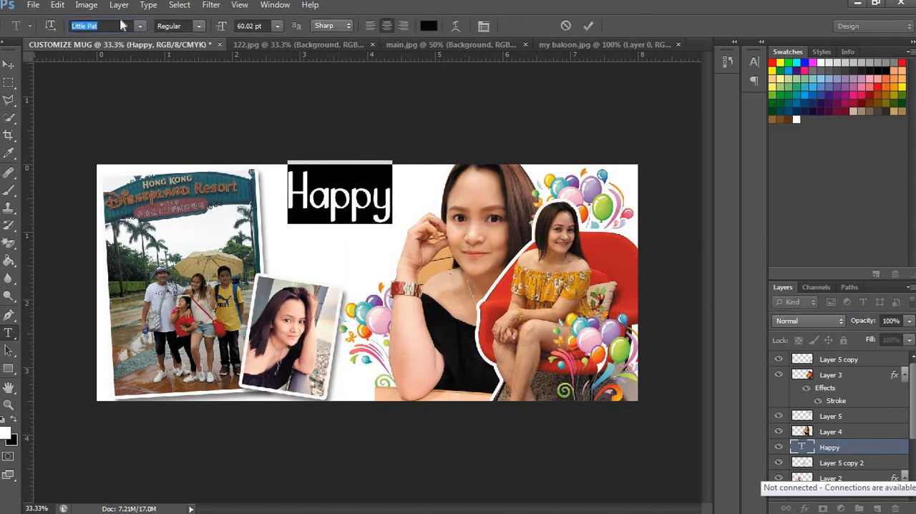
pyautogui.write('Hayhills')
pyautogui.press('Return')
# Step: Scale the "Happy" text down to about 51 pt and center it between the Disneyland photo and the large portrait
pyautogui.hotkey('ctrl', 't')
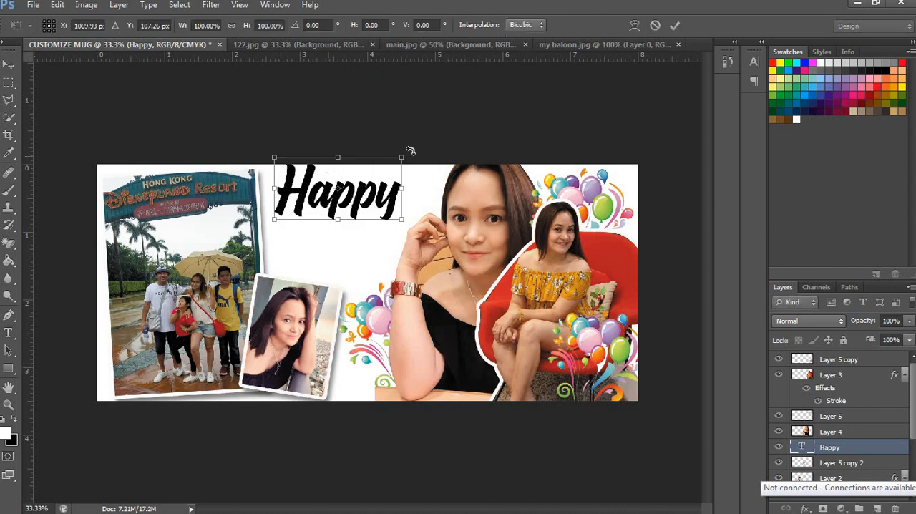
pyautogui.moveTo(406, 156); pyautogui.dragTo(384, 170)
pyautogui.moveTo(365, 202); pyautogui.dragTo(381, 203)
pyautogui.press('Return')
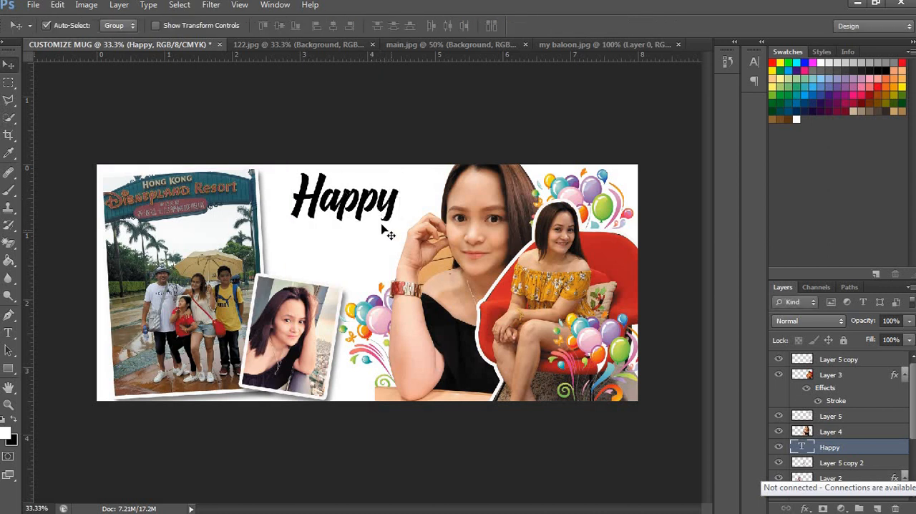
# Step: Duplicate the "Happy" text directly below itself and change the copy to read "Birthday"
pyautogui.moveTo(360, 259); pyautogui.dragTo(359, 255)
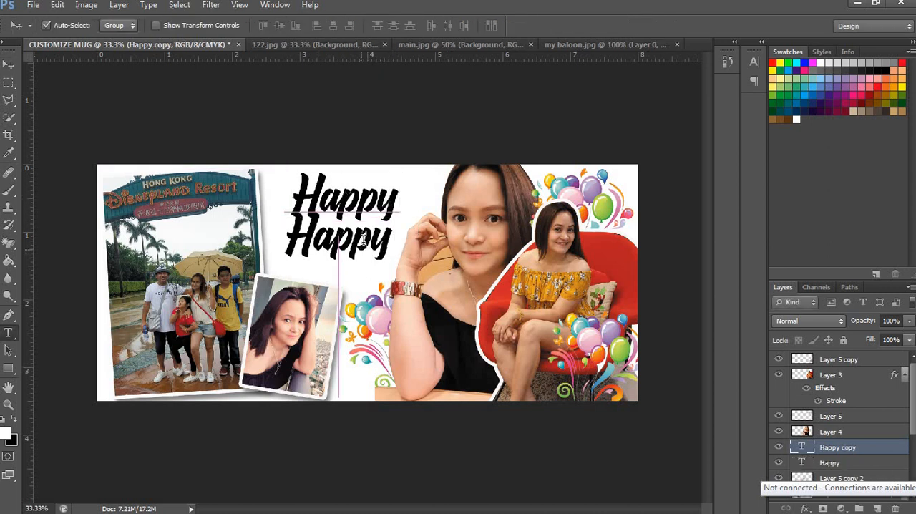
pyautogui.press('t')
pyautogui.doubleClick(364, 242)
pyautogui.write('Birth')
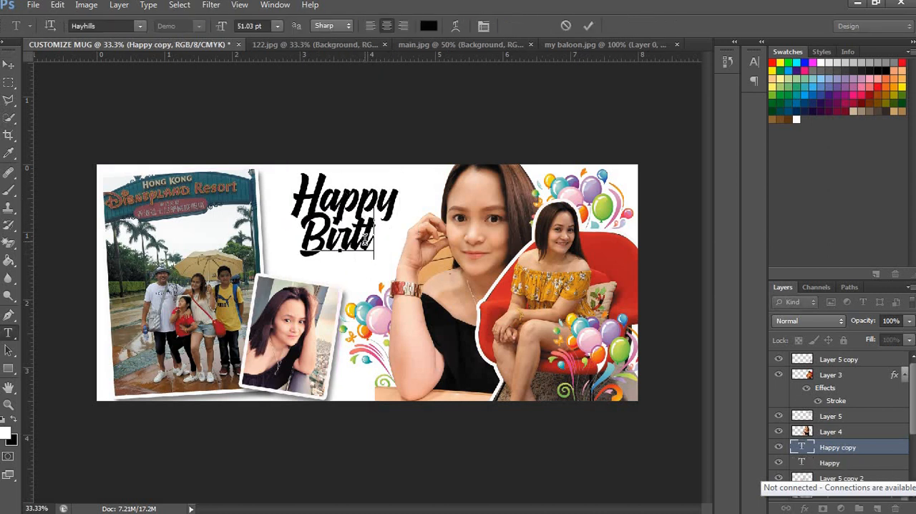
pyautogui.write('day')
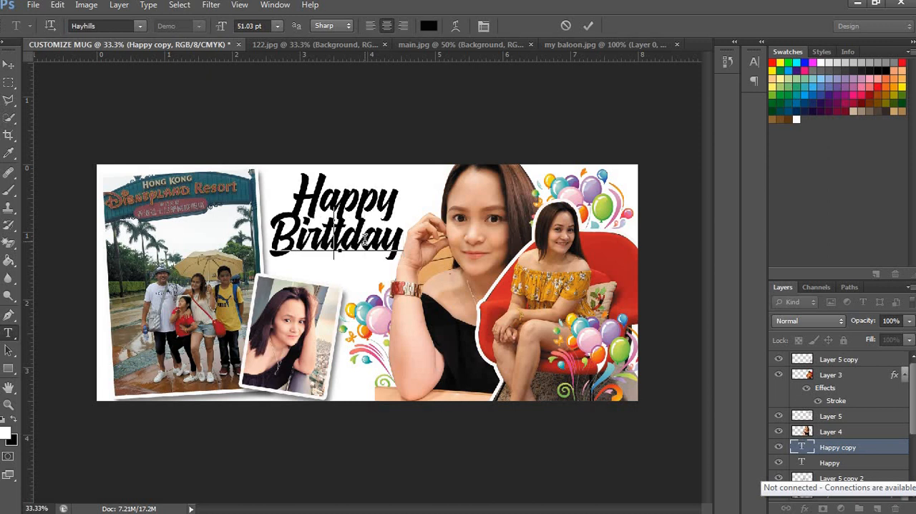
pyautogui.write('h')
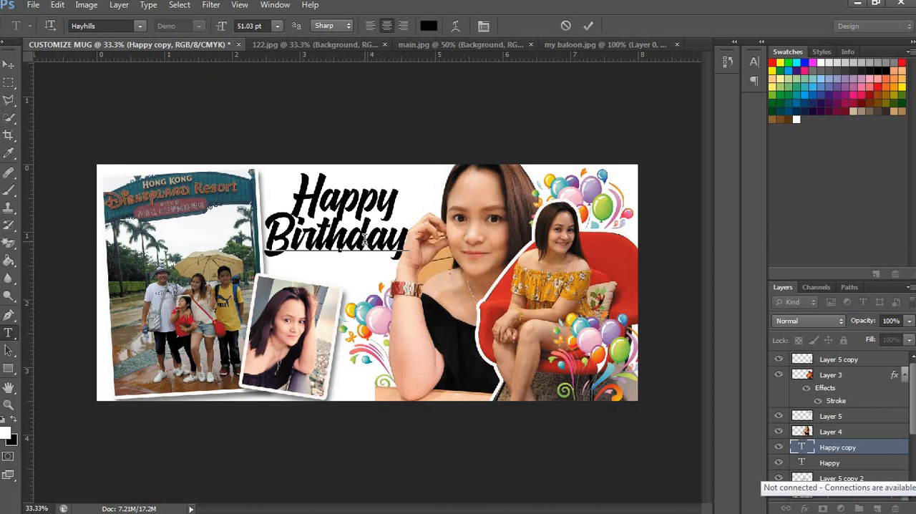
pyautogui.press('Return')
pyautogui.press('BackSpace')
pyautogui.press('BackSpace')
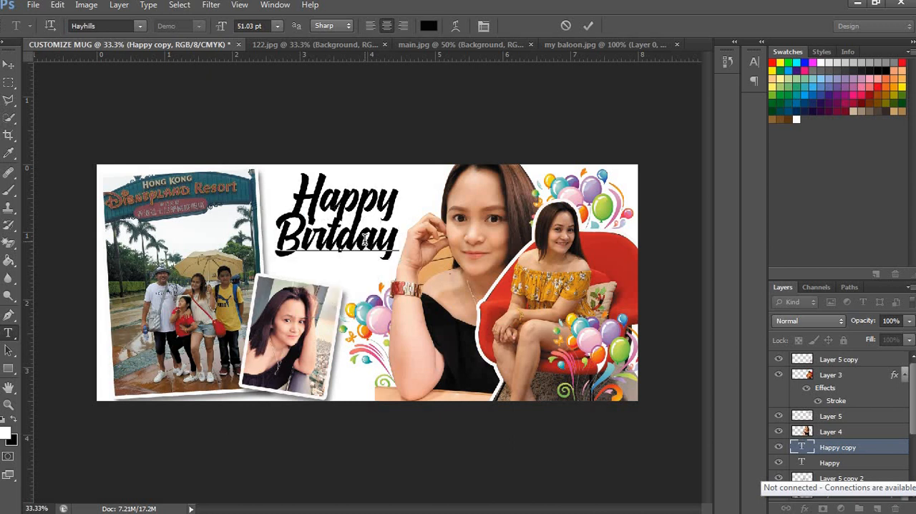
pyautogui.write('h')
pyautogui.hotkey('ctrl', 'Return')
# Step: Adjust the position of the "Birthday" text slightly and move its layer above Layer 4, in front of the large portrait
pyautogui.press('v')
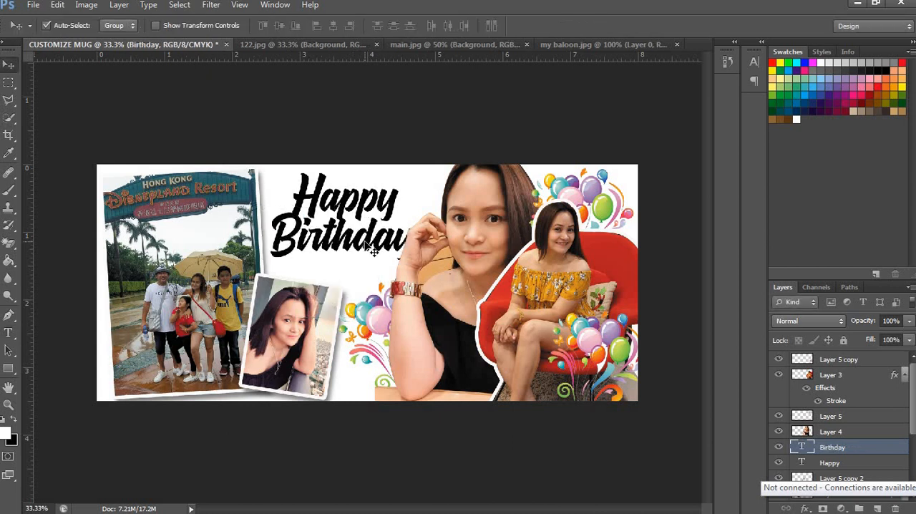
pyautogui.moveTo(366, 243); pyautogui.dragTo(363, 244)
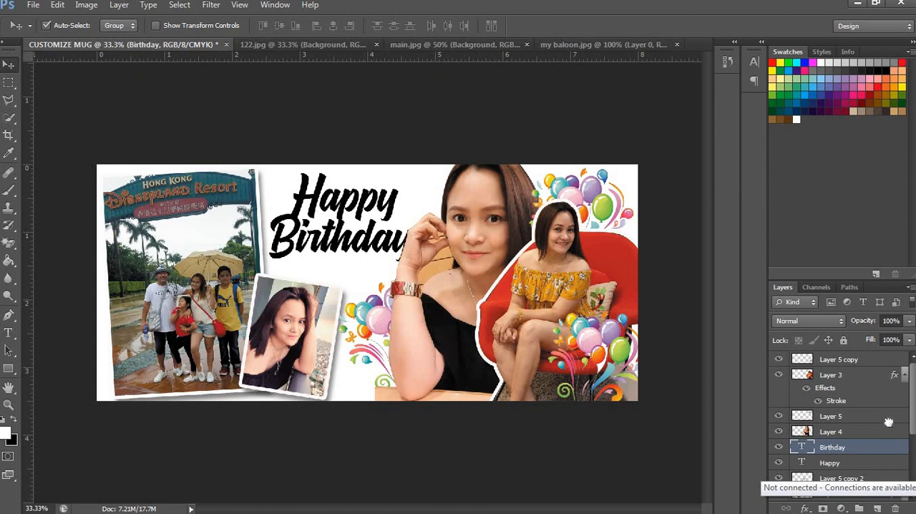
pyautogui.moveTo(888, 422); pyautogui.dragTo(875, 422)
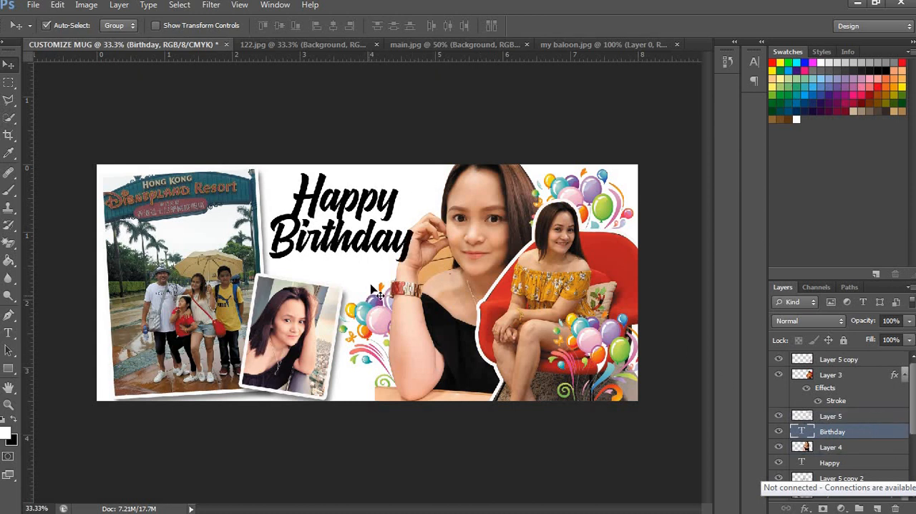
# Step: Shrink the "Happy" text slightly and nudge it to the right above "Birthday"
pyautogui.click(372, 204)
pyautogui.hotkey('ctrl', 't')
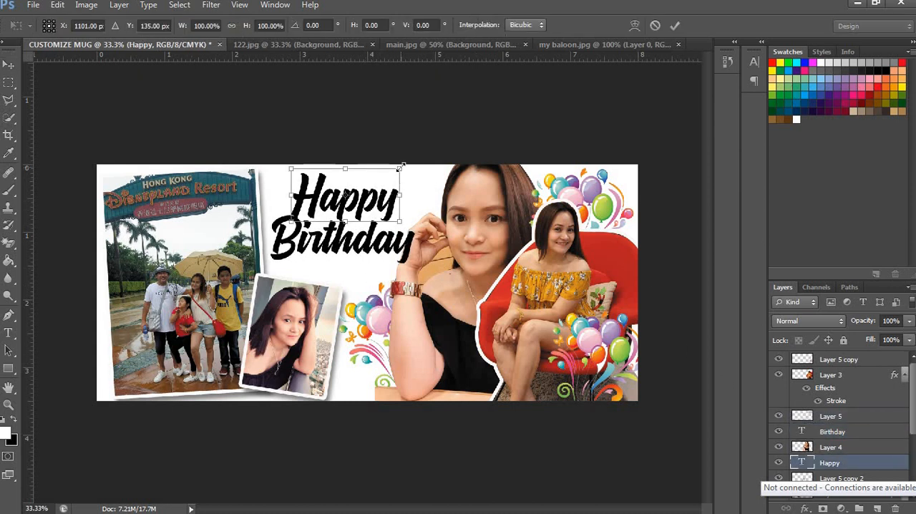
pyautogui.moveTo(400, 166); pyautogui.dragTo(395, 177)
pyautogui.press('Return')
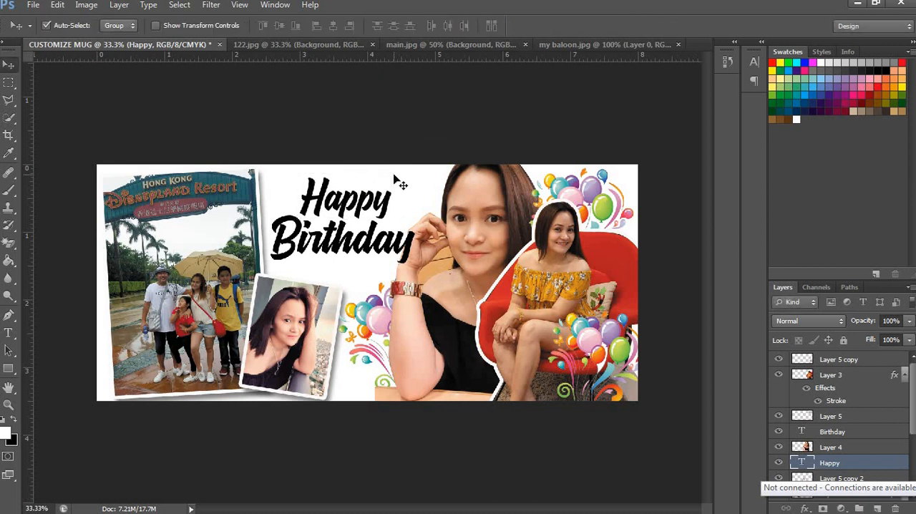
pyautogui.press('Right')
pyautogui.press('Right')
pyautogui.press('Right')
pyautogui.press('Right')
pyautogui.press('Right')
pyautogui.press('Right')
pyautogui.press('Right')
# Step: Nudge the "Birthday" text slightly to the right
pyautogui.click(395, 245)
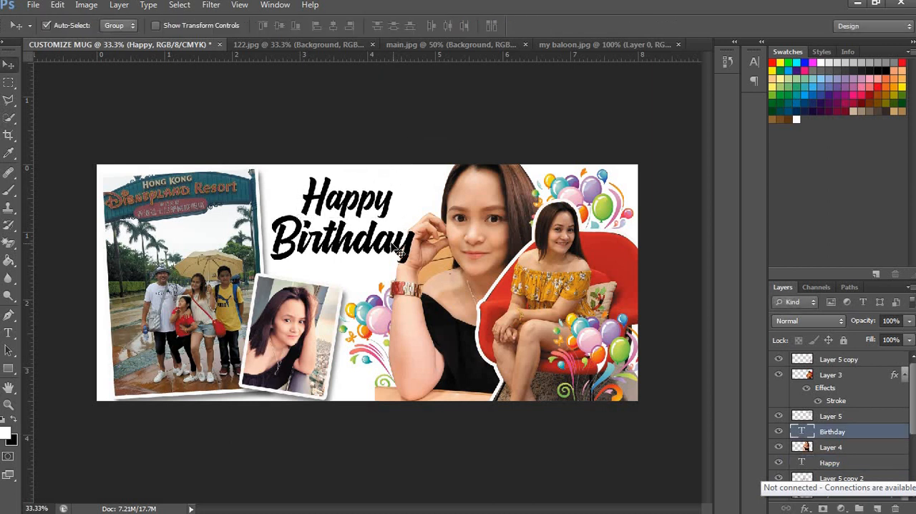
pyautogui.press('Right')
pyautogui.press('Right')
pyautogui.press('Right')
# Step: Duplicate the "Birthday" text slightly below itself and replace the copy's wording with the celebrant's name in double quotation marks
pyautogui.moveTo(372, 256); pyautogui.dragTo(372, 282)
pyautogui.press('t')
pyautogui.doubleClick(370, 266)
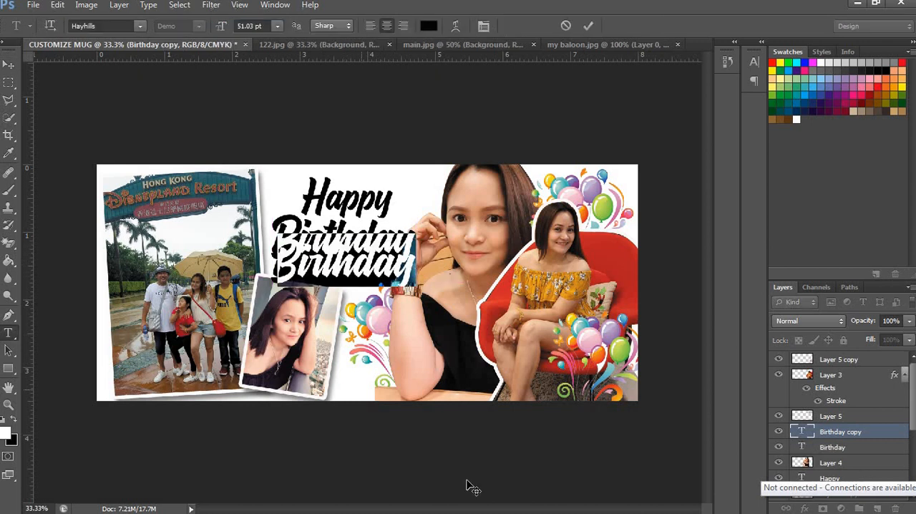
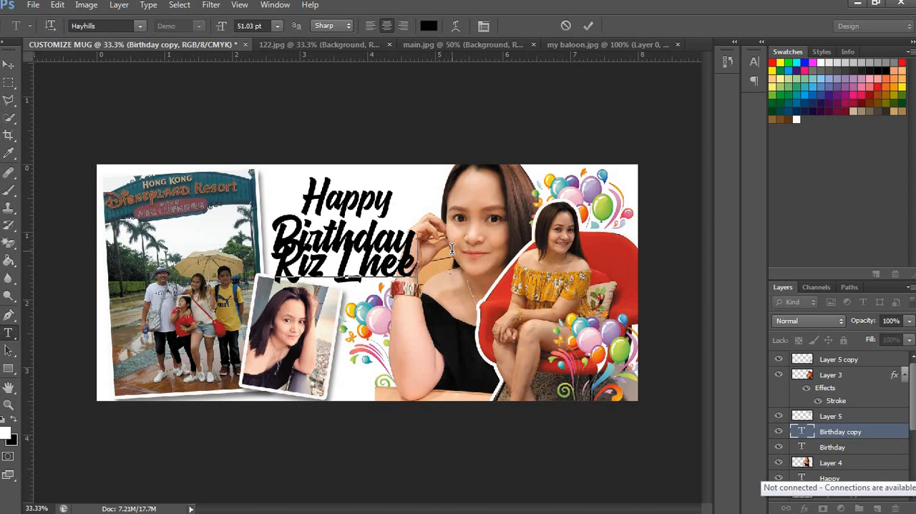
pyautogui.write('"')
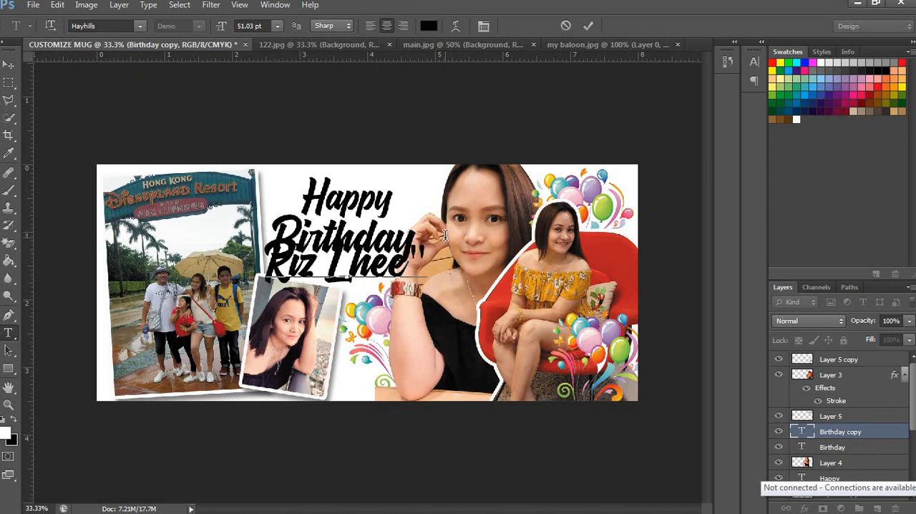
pyautogui.write('"')
# Step: Set the font of the whole celebrant's name text to Hello Knight
pyautogui.hotkey('ctrl', 'a')
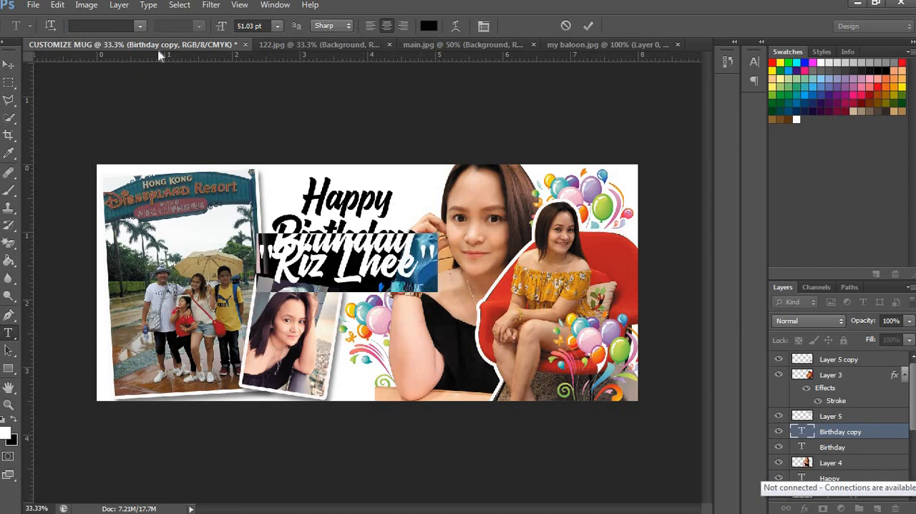
pyautogui.click(111, 26)
pyautogui.write('Hellow Knight')
pyautogui.press('Return')
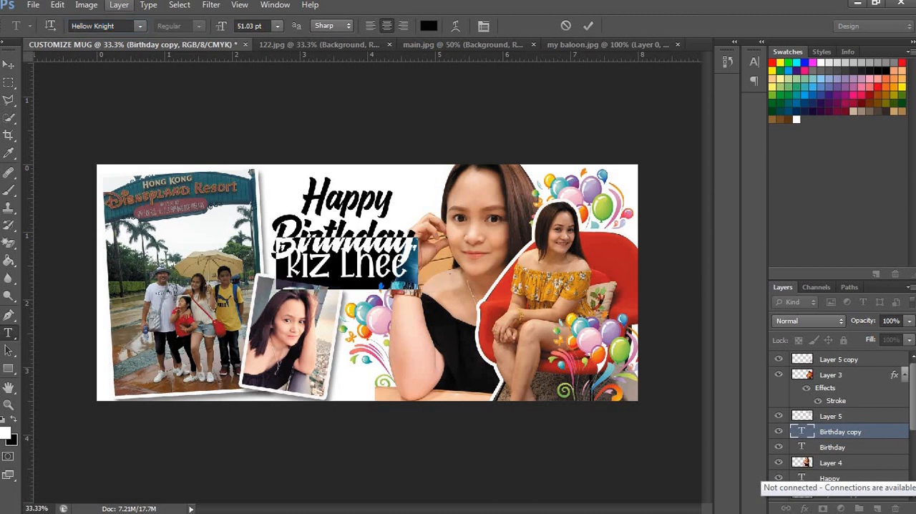
pyautogui.hotkey('ctrl', 'Return')
# Step: Shrink the name text to about 32 pt and nudge it slightly down and to the left, under "Birthday"
pyautogui.hotkey('ctrl', 't')
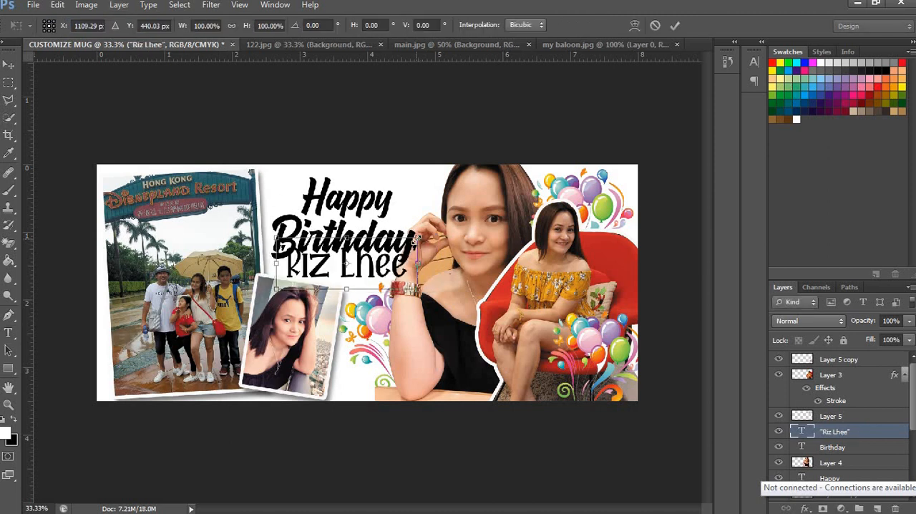
pyautogui.moveTo(417, 237); pyautogui.dragTo(392, 256)
pyautogui.press('Return')
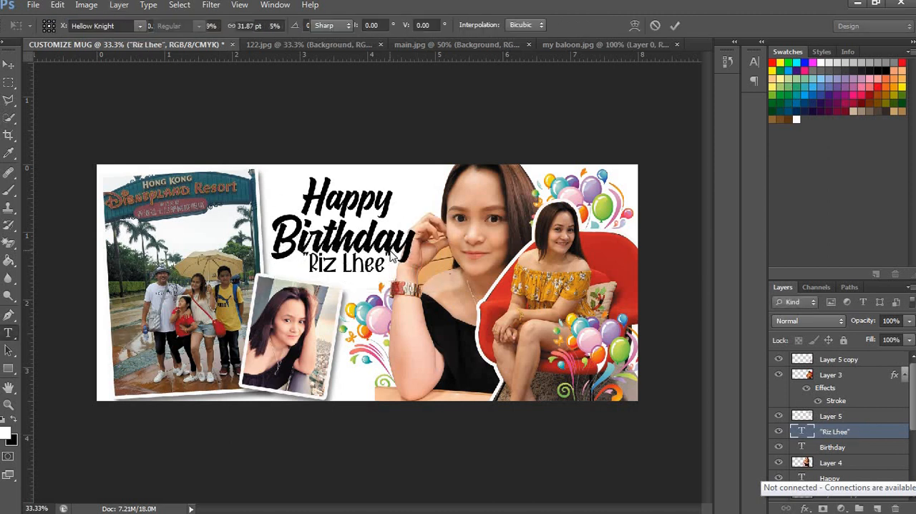
pyautogui.press('v')
pyautogui.press('Down')
pyautogui.press('Down')
pyautogui.press('Down')
pyautogui.press('Down')
pyautogui.press('Down')
pyautogui.press('Down')
pyautogui.press('Down')
pyautogui.press('Left')
pyautogui.press('Left')
pyautogui.press('Left')
pyautogui.press('Left')
pyautogui.press('Left')
pyautogui.press('Left')
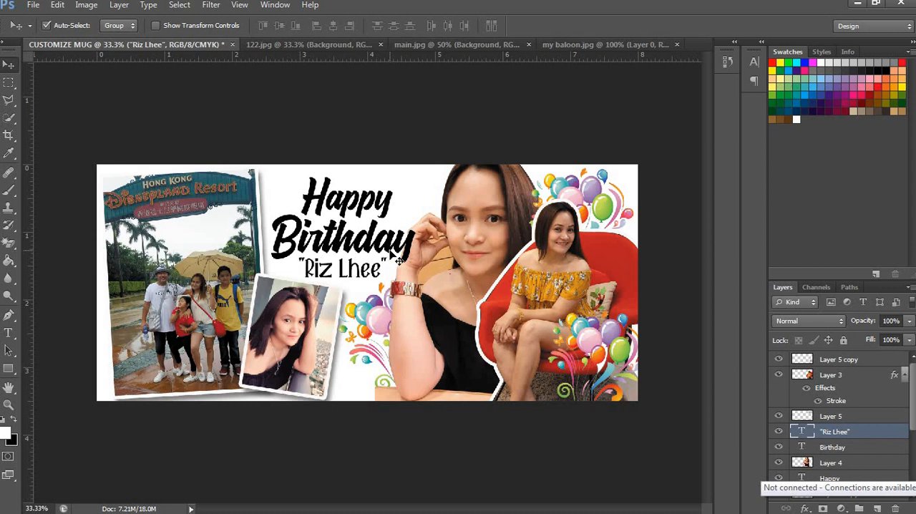
# Step: Nudge the "Happy" text slightly up and to the left above "Birthday"
pyautogui.click(371, 209)
pyautogui.press('Left')
pyautogui.press('Left')
pyautogui.press('Left')
pyautogui.press('Up')
pyautogui.press('Up')
pyautogui.press('Up')
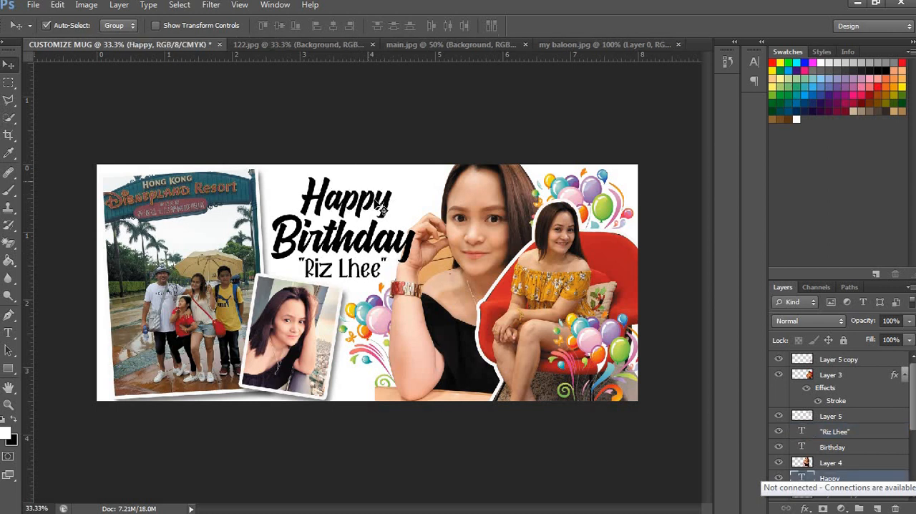
pyautogui.press('Right')
pyautogui.press('Right')
pyautogui.press('Right')
# Step: Nudge the "Birthday" text and the name text below it slightly to the left
pyautogui.click(371, 238)
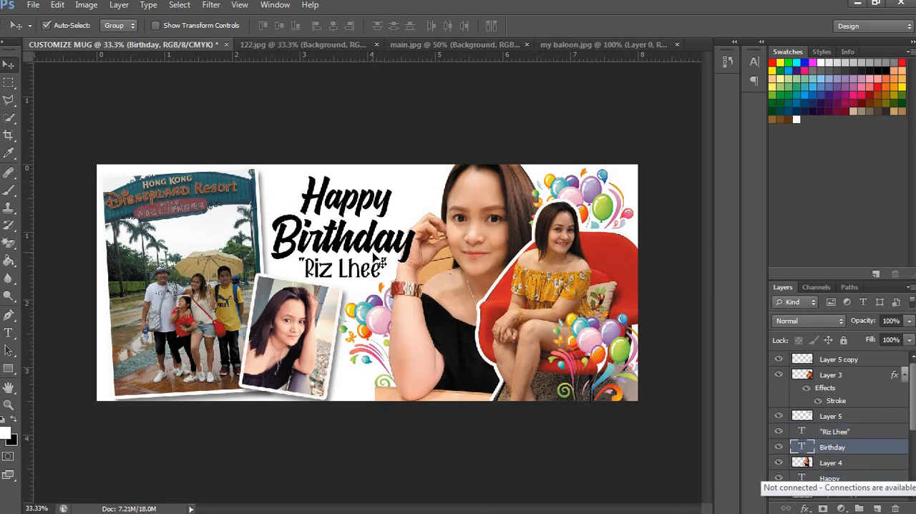
pyautogui.press('Left')
pyautogui.press('Left')
pyautogui.press('Left')
pyautogui.press('Left')
pyautogui.press('Left')
pyautogui.press('Left')
pyautogui.press('Left')
pyautogui.press('Left')
pyautogui.click(366, 279)
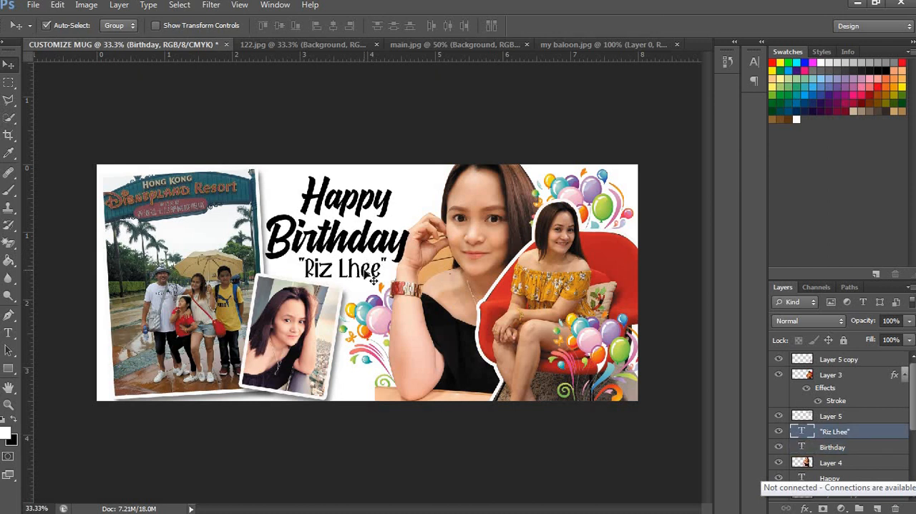
pyautogui.press('Left')
pyautogui.press('Left')
pyautogui.press('Left')
pyautogui.press('Left')
pyautogui.press('Left')
pyautogui.press('Left')
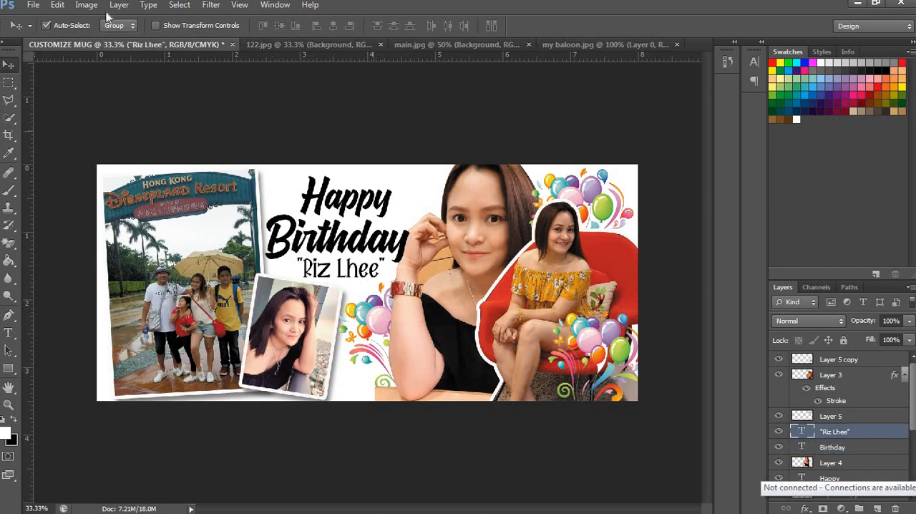
# Step: Open the "my background" image from the CHORIZO & TOCINO folder
pyautogui.click(57, 5)
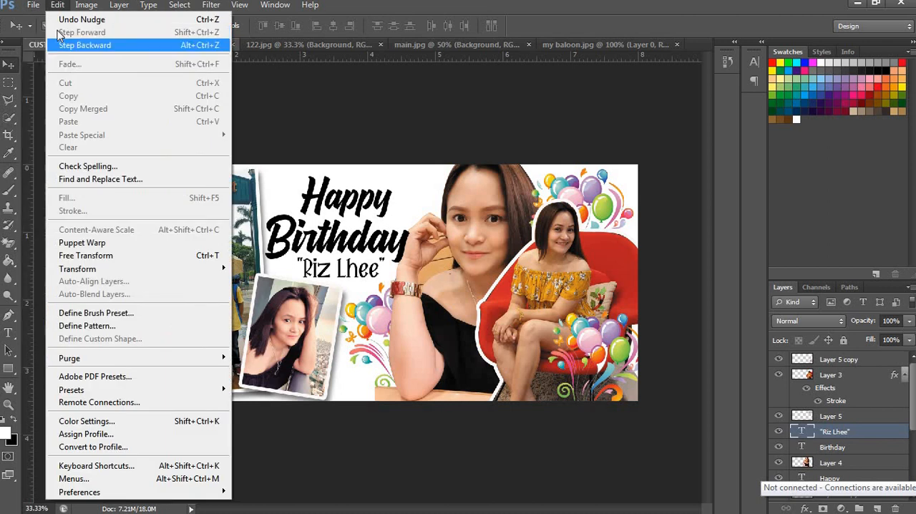
pyautogui.moveTo(33, 6)
pyautogui.click(47, 33)
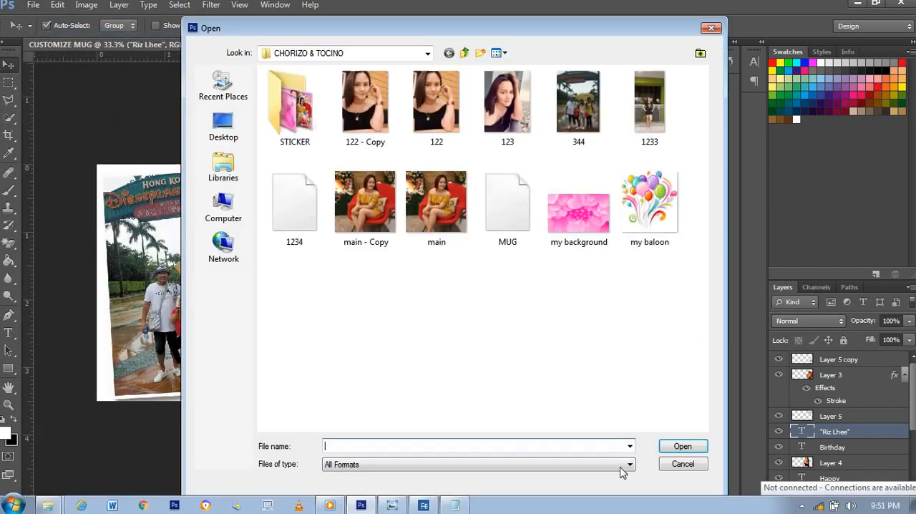
pyautogui.doubleClick(596, 183)
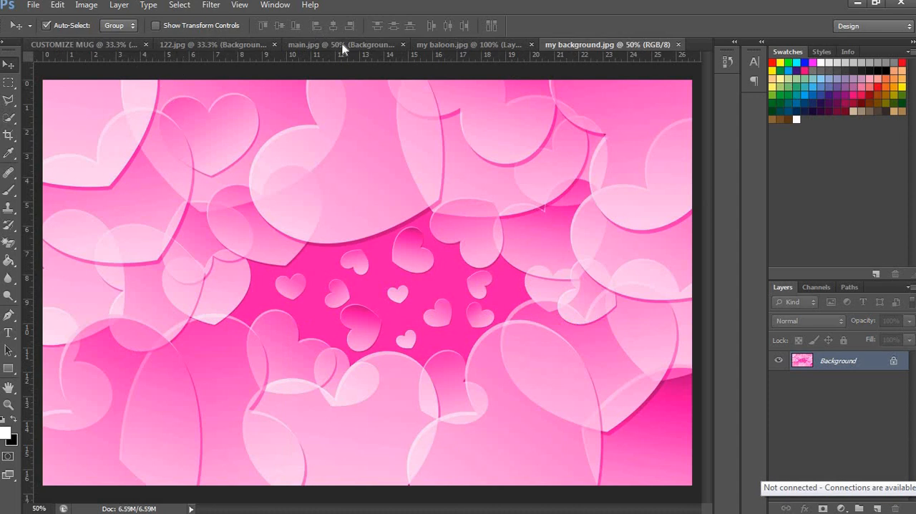
# Step: Close the main.jpg and my baloon.jpg documents without saving their changes
pyautogui.click(408, 47)
pyautogui.click(426, 45)
pyautogui.press('n')
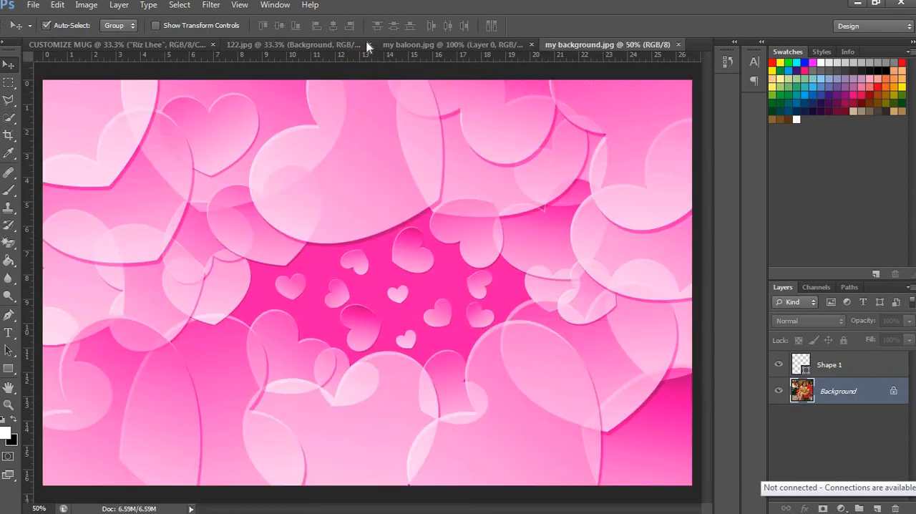
pyautogui.click(446, 45)
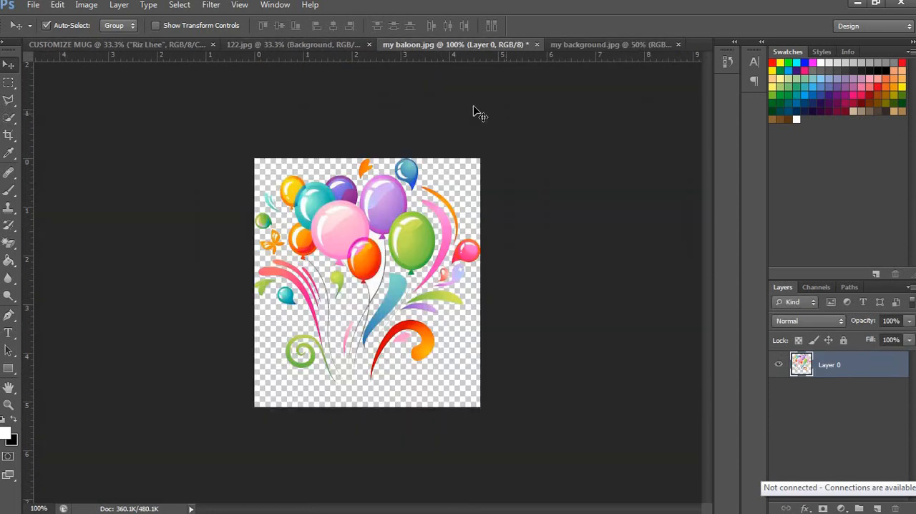
pyautogui.click(537, 43)
pyautogui.press('n')
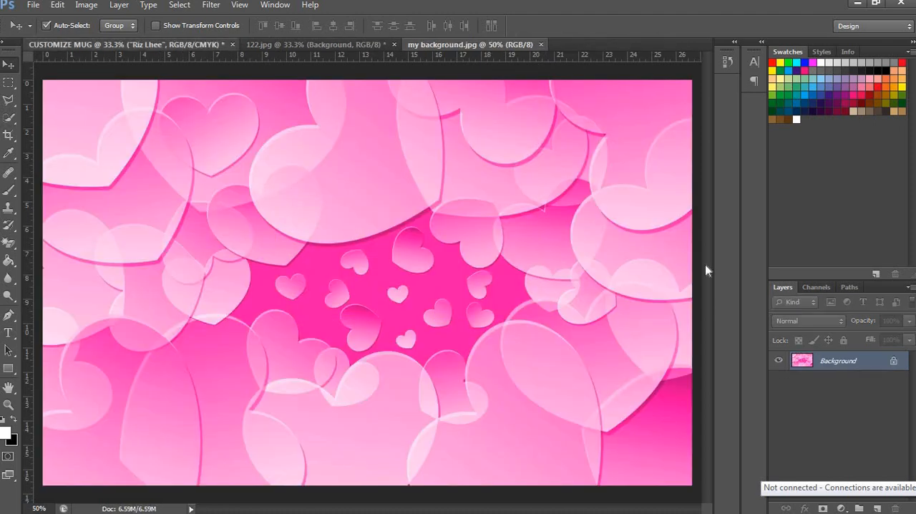
# Step: Select Layer 1 in the CUSTOMIZE MUG document and bring the pink hearts background in directly above it
pyautogui.hotkey('ctrl', 'Tab')
pyautogui.moveTo(913, 401); pyautogui.dragTo(913, 459)
pyautogui.click(831, 441)
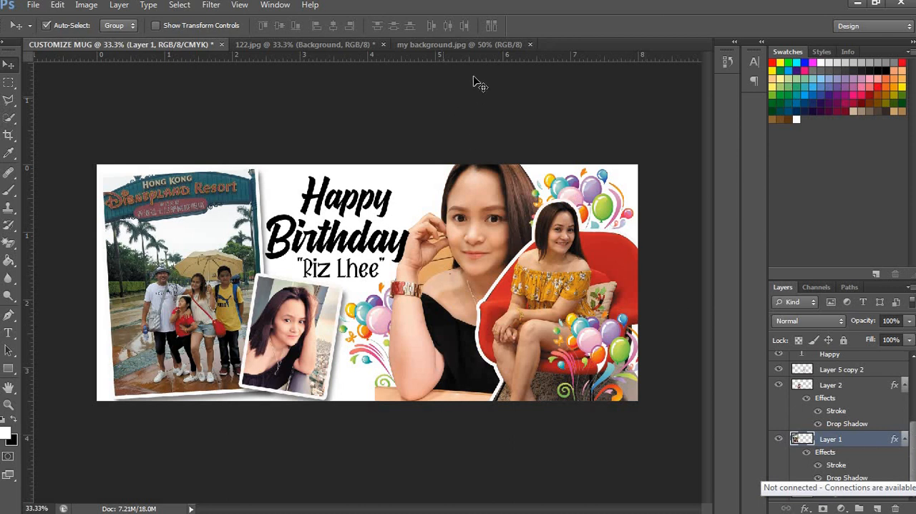
pyautogui.click(442, 47)
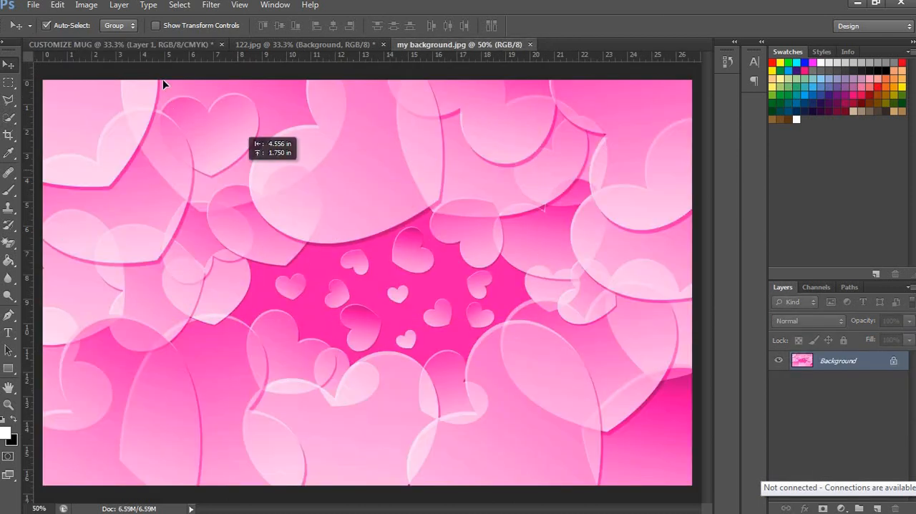
pyautogui.moveTo(158, 49); pyautogui.dragTo(315, 241)
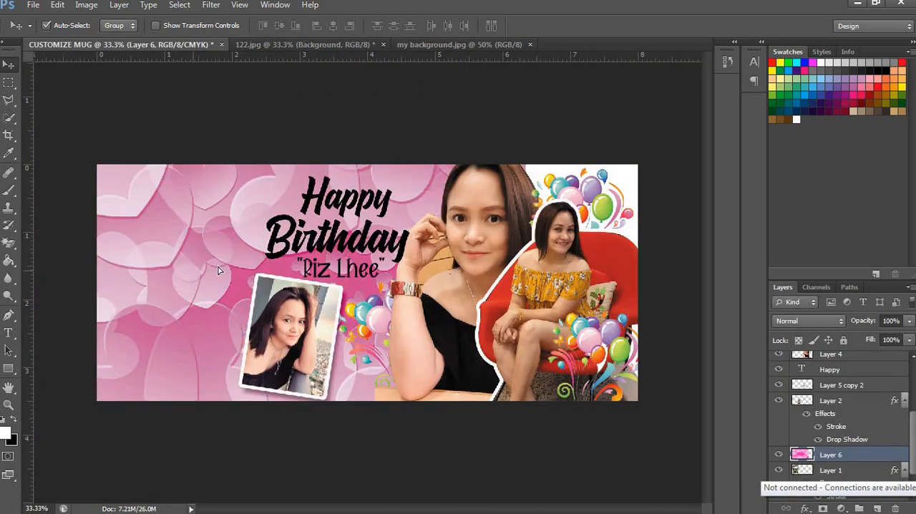
# Step: Align the hearts background with the canvas's upper-left corner and scale it to 125% width and 87.92% height to cover the canvas
pyautogui.moveTo(219, 270); pyautogui.dragTo(191, 295)
pyautogui.hotkey('ctrl', 't')
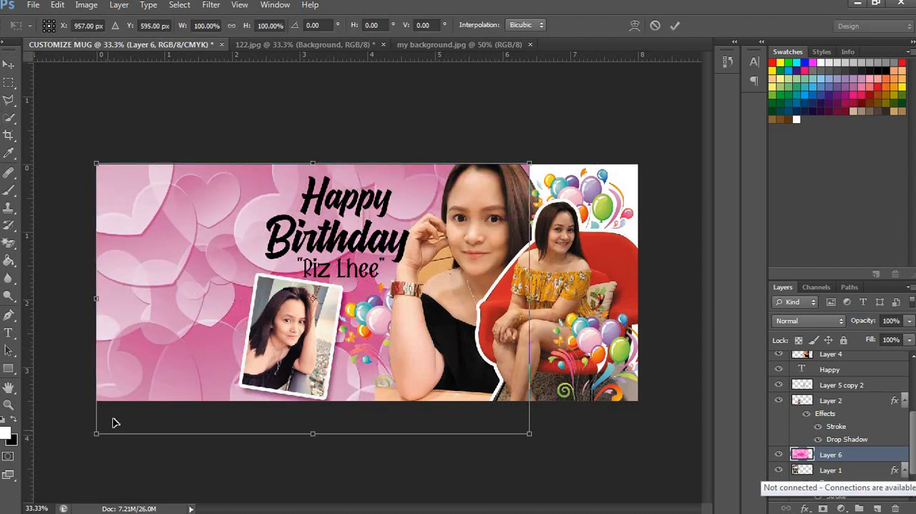
pyautogui.moveTo(98, 433); pyautogui.dragTo(96, 286)
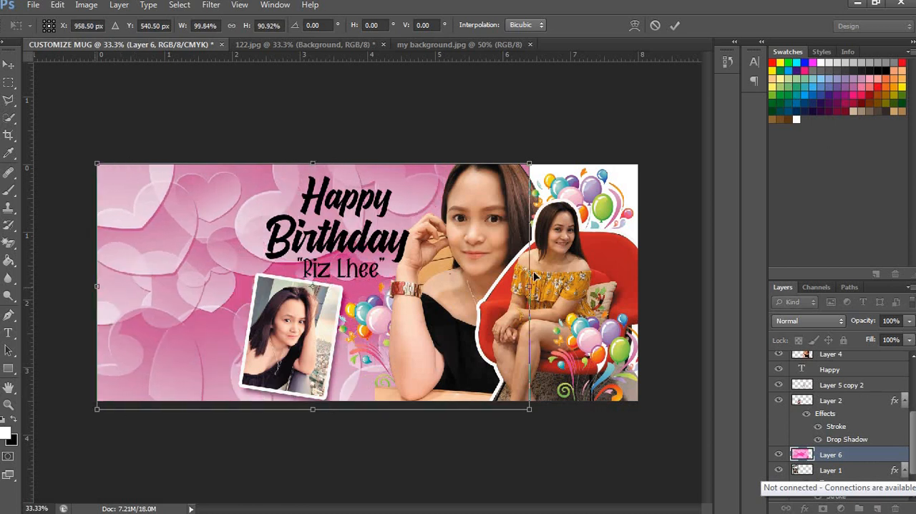
pyautogui.moveTo(528, 286); pyautogui.dragTo(637, 285)
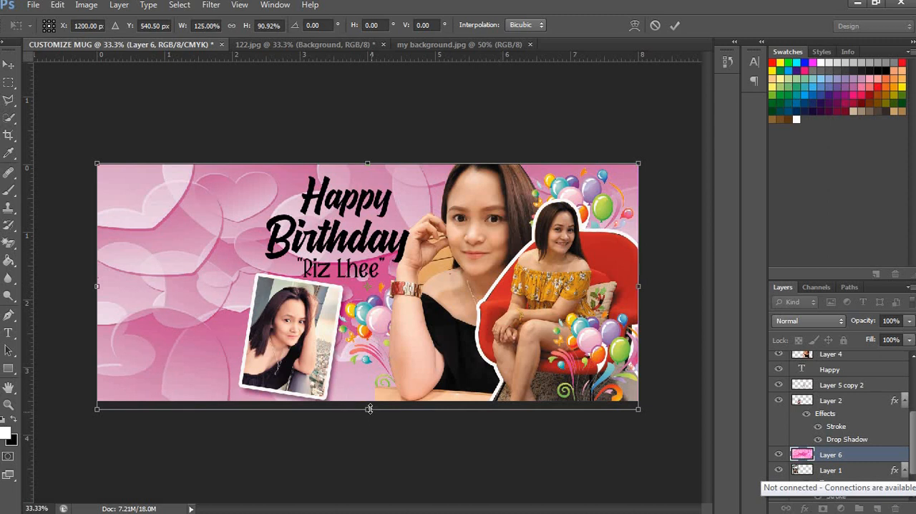
pyautogui.moveTo(370, 409); pyautogui.dragTo(370, 400)
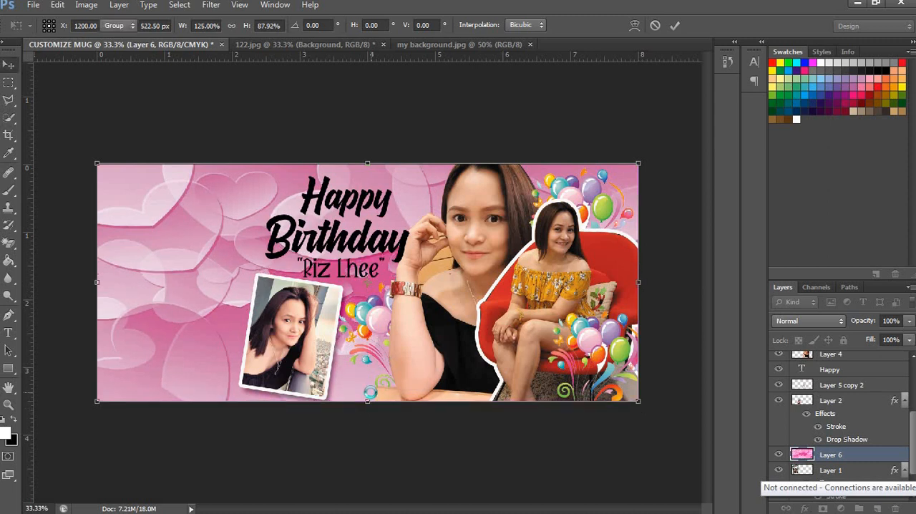
pyautogui.press('Return')
pyautogui.click(662, 459)
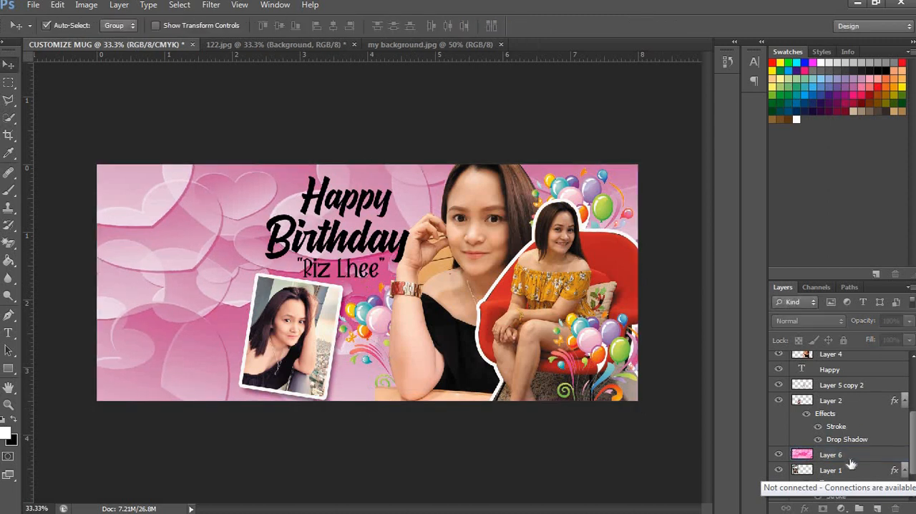
# Step: Move the hearts background on Layer 6 below Layer 1, behind the family photo, and keep it selected
pyautogui.moveTo(854, 462); pyautogui.dragTo(855, 432)
pyautogui.click(856, 471)
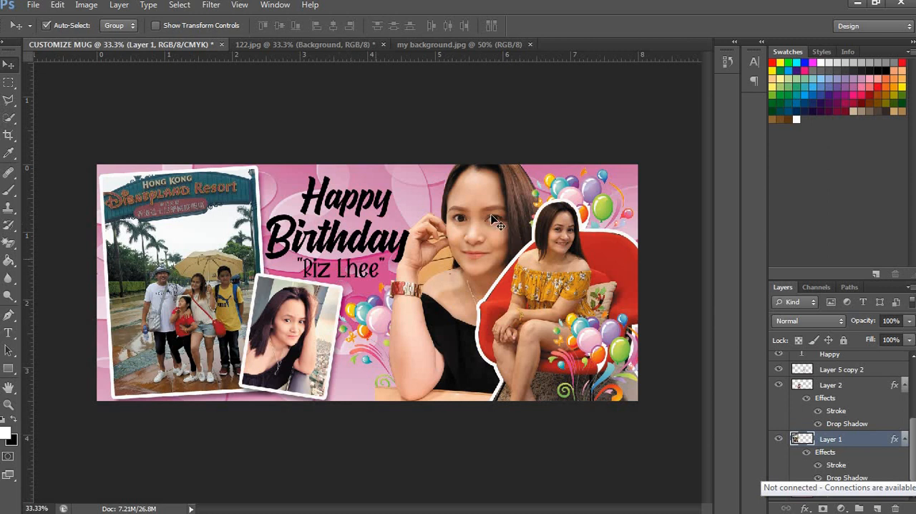
pyautogui.scroll(-1, 840, 417)
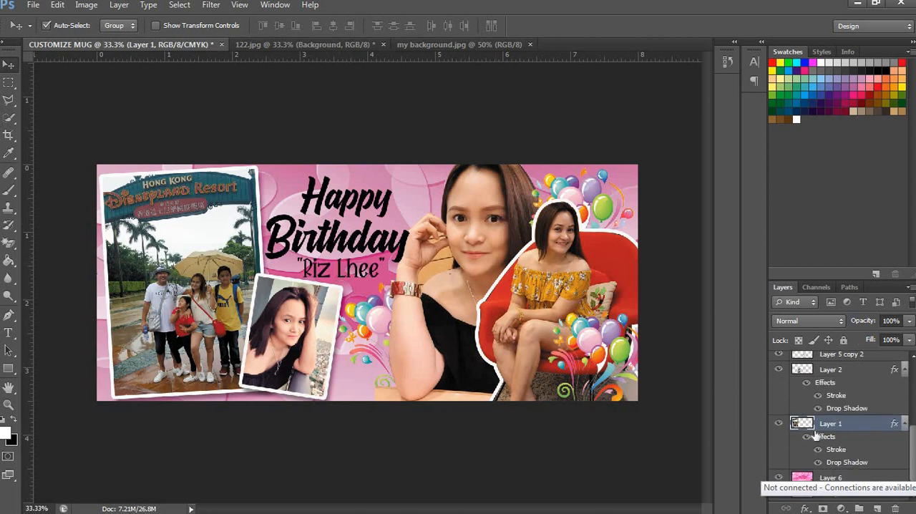
pyautogui.click(840, 478)
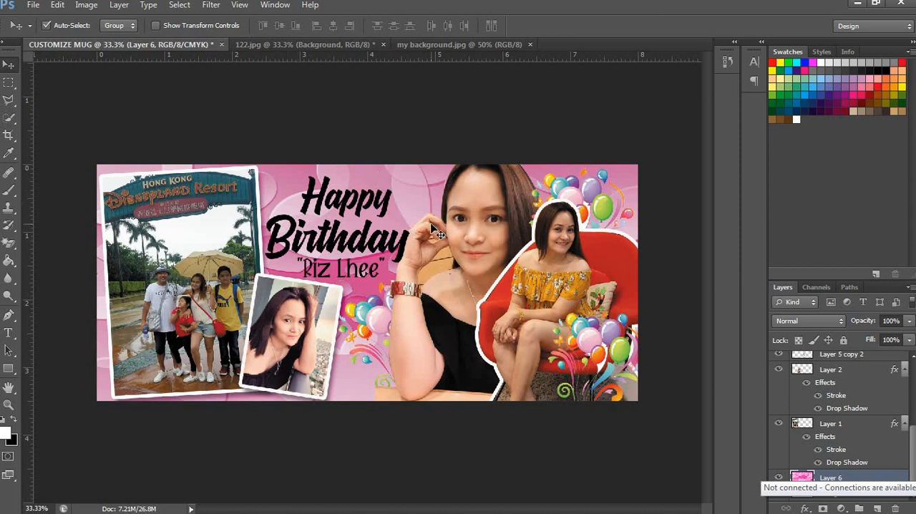
# Step: Recolor the "Happy" greeting text to near-white, using hex color fdf8fb
pyautogui.press('z')
pyautogui.click(344, 244)
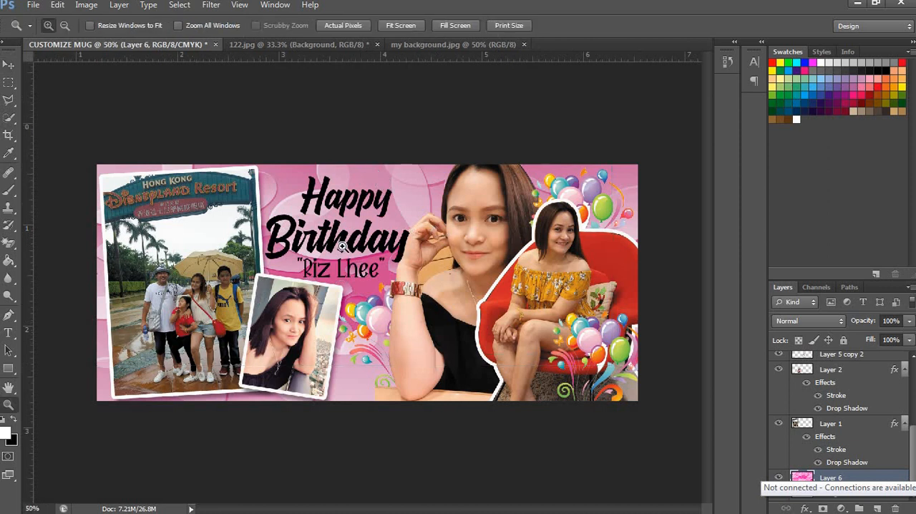
pyautogui.click(402, 249)
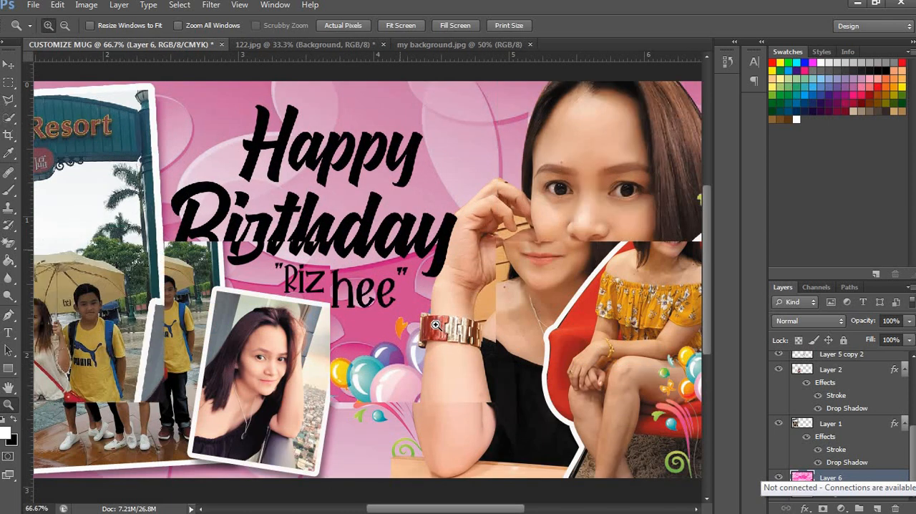
pyautogui.press('t')
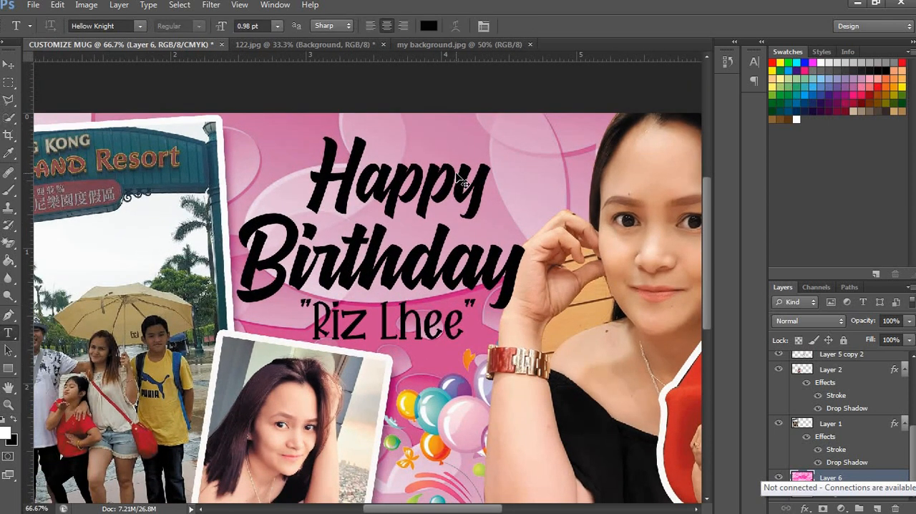
pyautogui.hotkey('ctrl', '-')
pyautogui.hotkey('ctrl', '-')
pyautogui.doubleClick(357, 195)
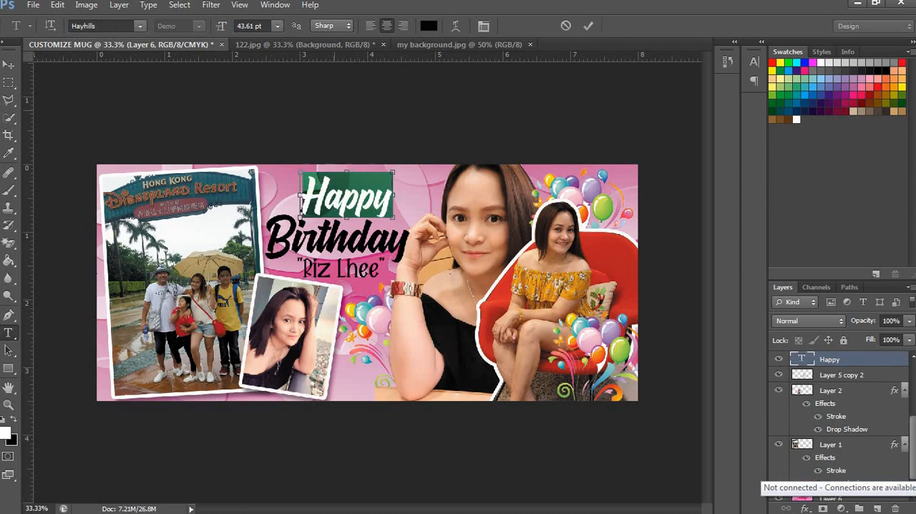
pyautogui.click(429, 26)
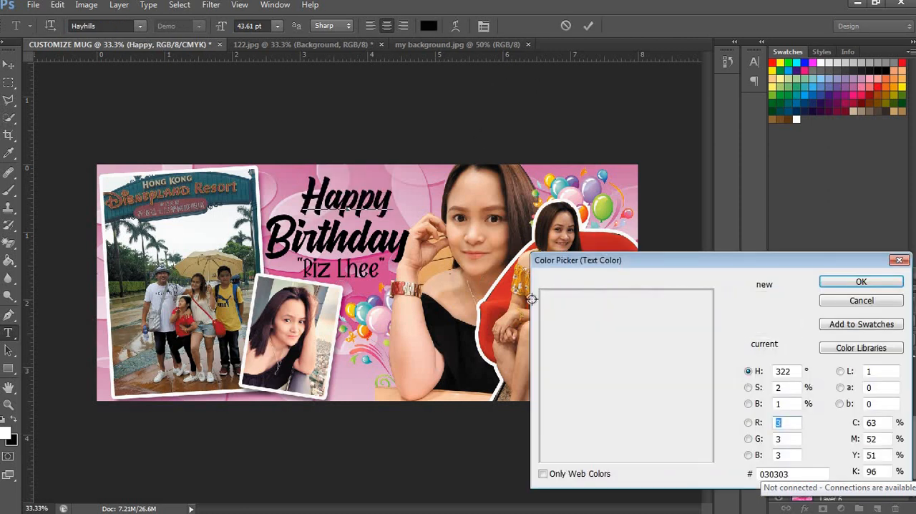
pyautogui.click(543, 291)
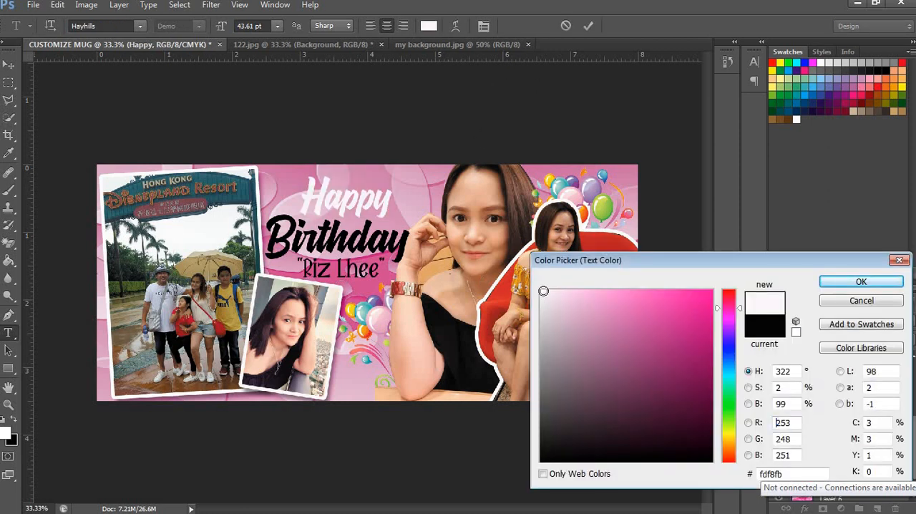
pyautogui.press('Return')
pyautogui.press('c')
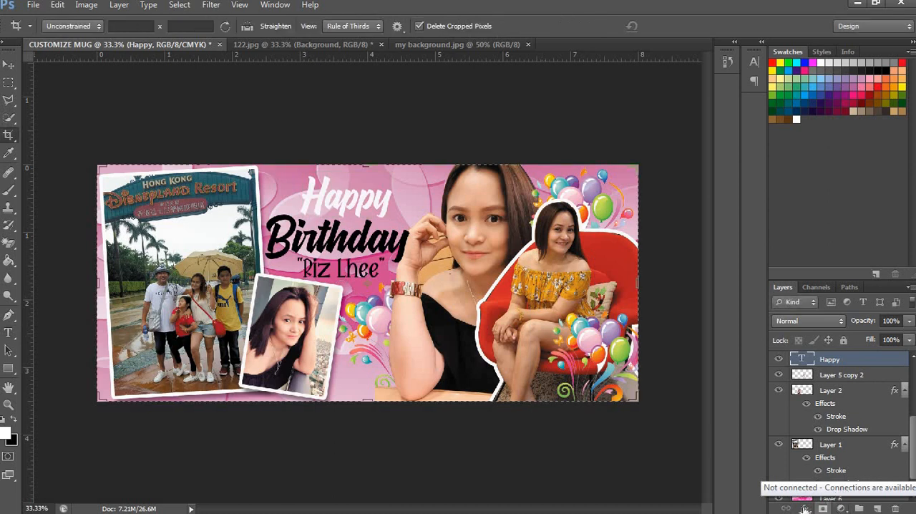
pyautogui.click(805, 508)
pyautogui.click(816, 499)
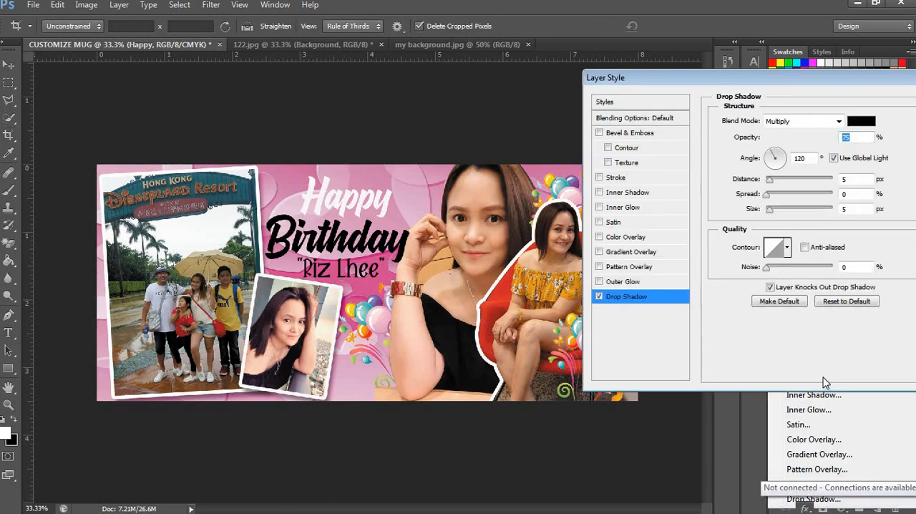
pyautogui.press('Escape')
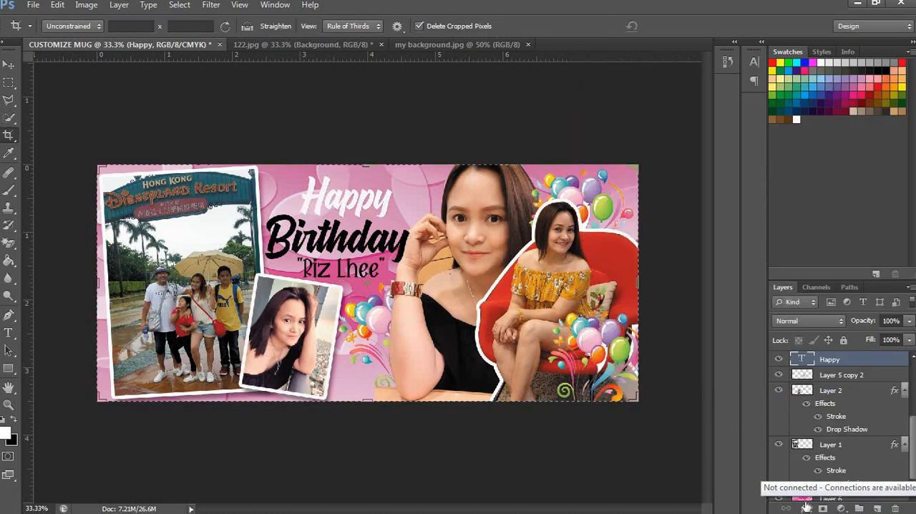
# Step: Add an outside stroke of 20 px to the "Happy" text, trying 15 px along the way
pyautogui.click(805, 508)
pyautogui.click(834, 378)
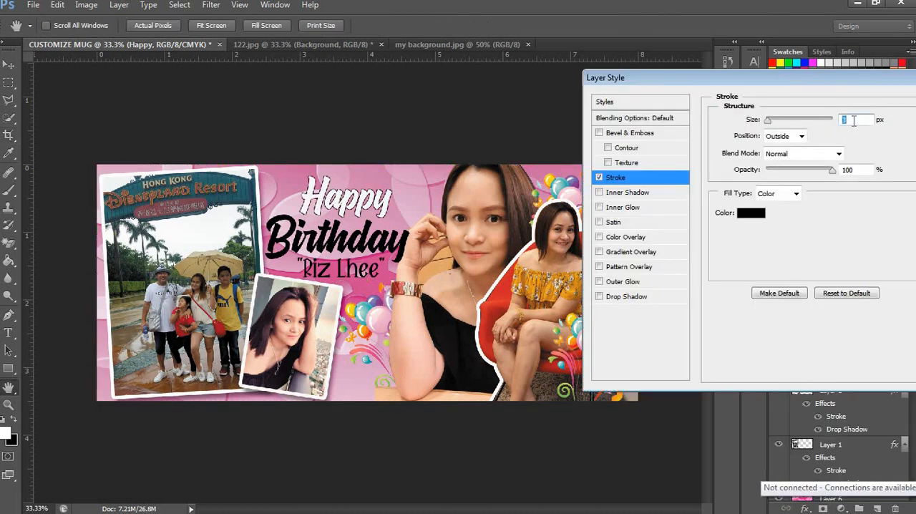
pyautogui.write('15')
pyautogui.press('BackSpace')
pyautogui.press('BackSpace')
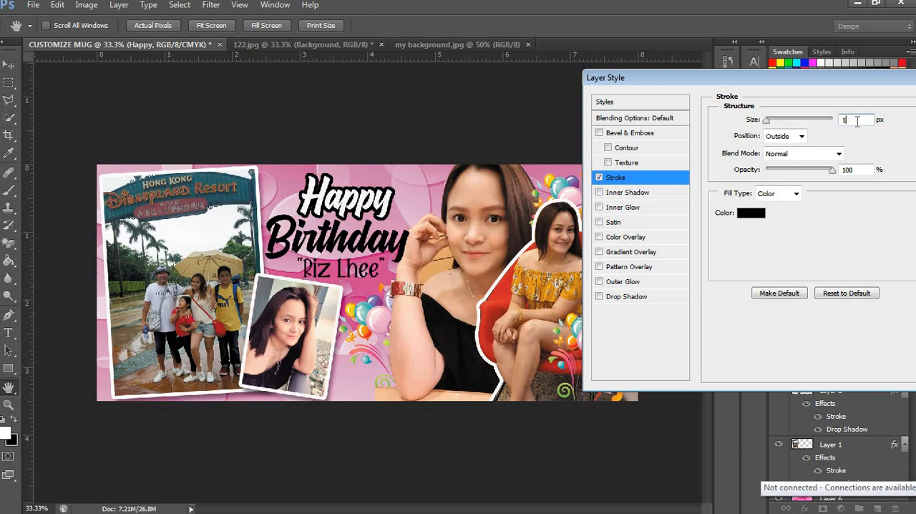
pyautogui.write('20')
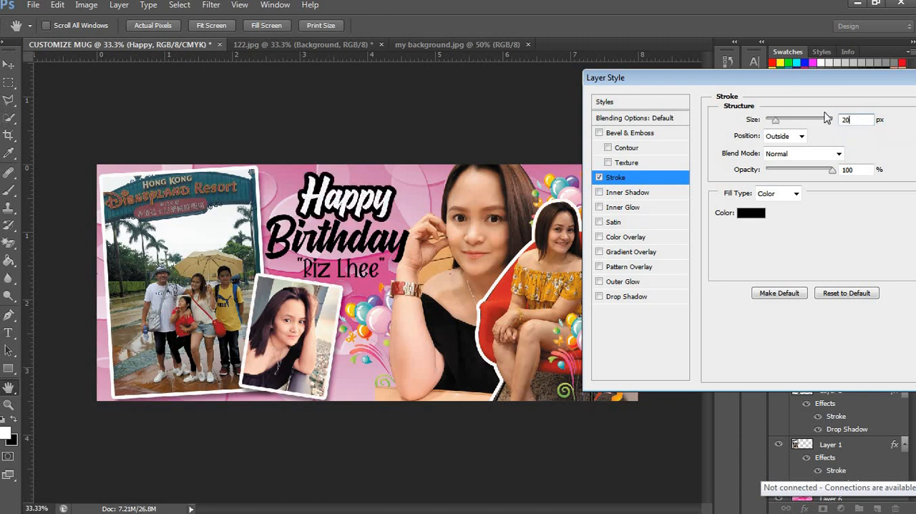
pyautogui.press('BackSpace')
pyautogui.press('BackSpace')
pyautogui.write('15')
pyautogui.press('BackSpace')
pyautogui.press('BackSpace')
pyautogui.write('20')
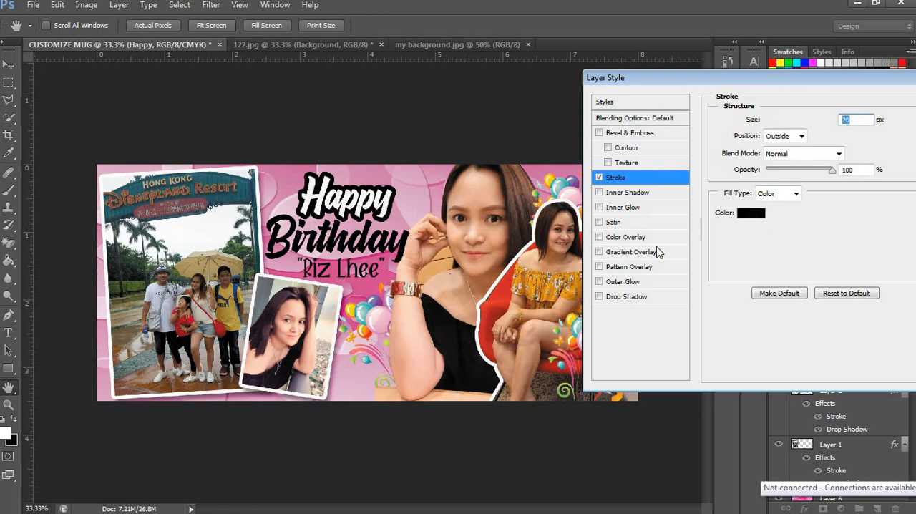
# Step: Change the "Happy" text's stroke color to hot pink fc097b and apply the layer style
pyautogui.click(751, 213)
pyautogui.click(729, 303)
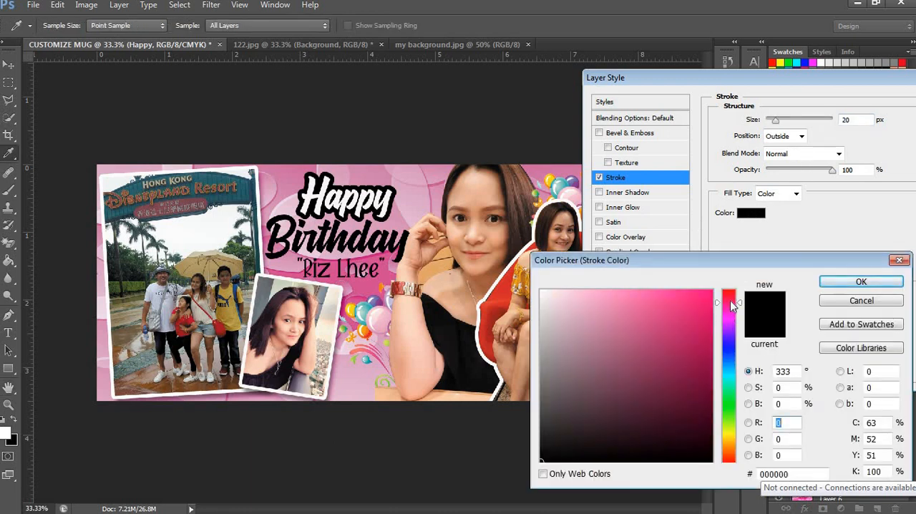
pyautogui.moveTo(731, 304); pyautogui.dragTo(718, 299)
pyautogui.click(712, 293)
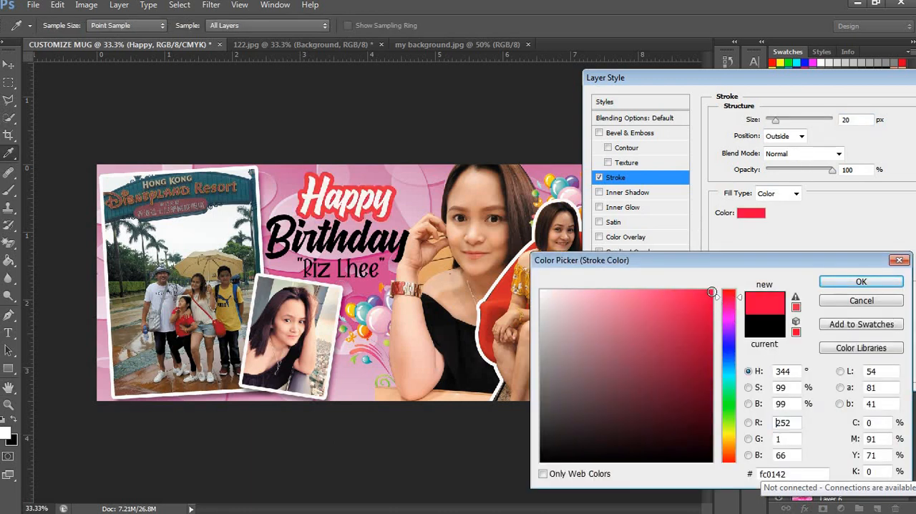
pyautogui.moveTo(730, 304); pyautogui.dragTo(707, 294)
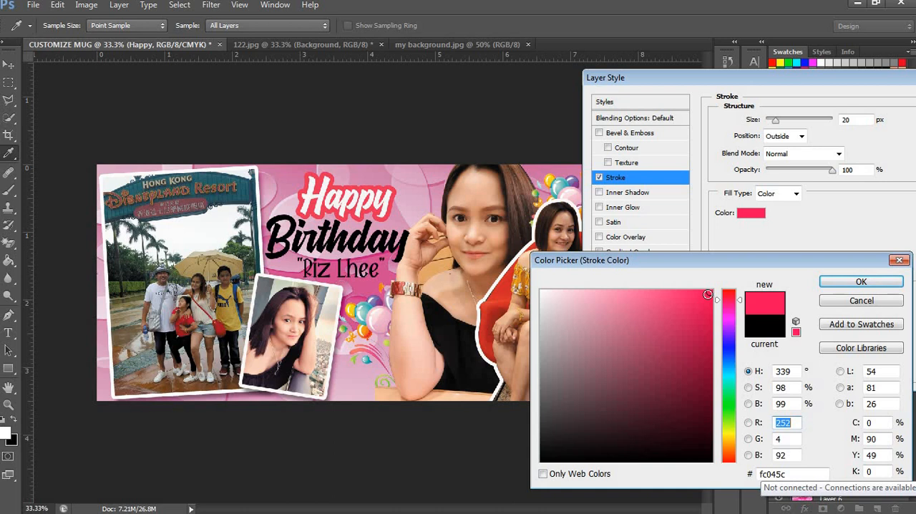
pyautogui.press('Return')
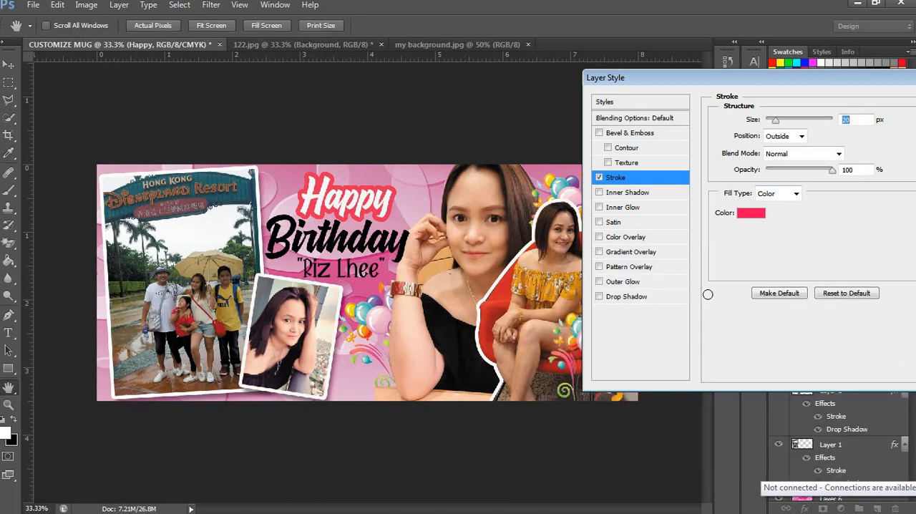
pyautogui.click(749, 214)
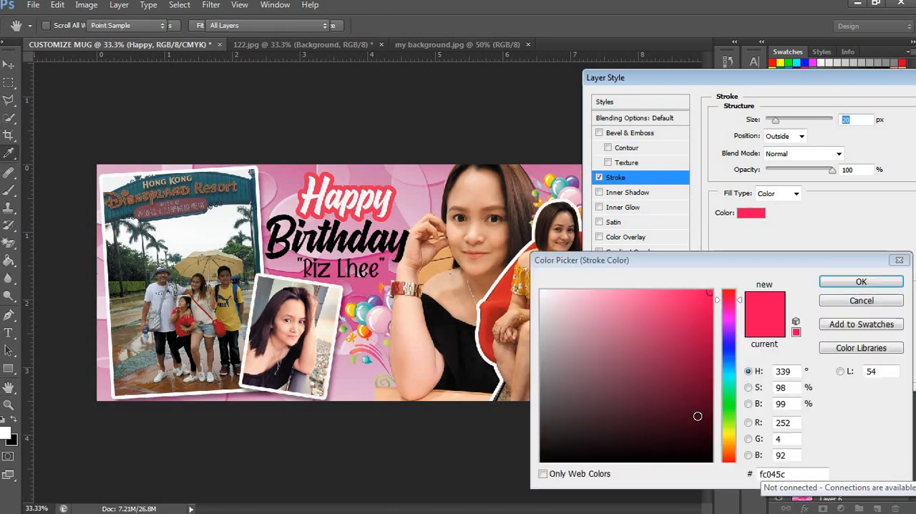
pyautogui.moveTo(718, 302); pyautogui.dragTo(730, 308)
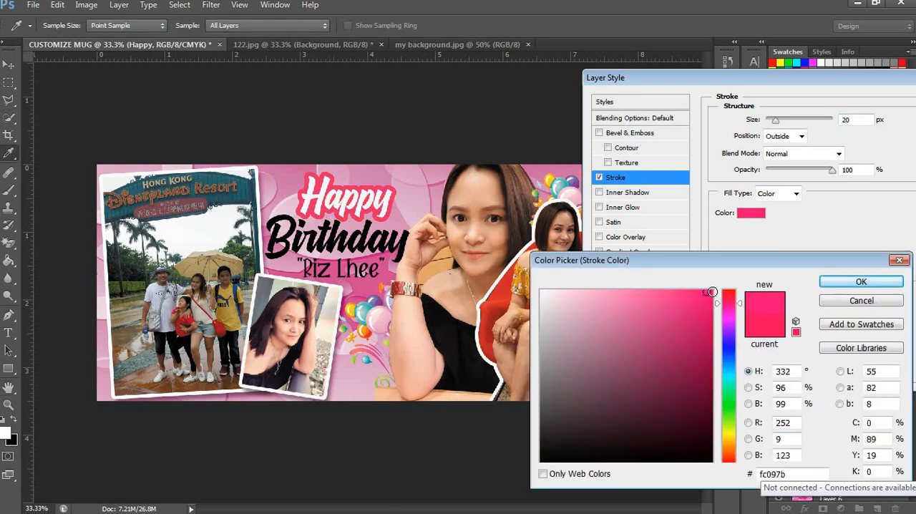
pyautogui.press('Return')
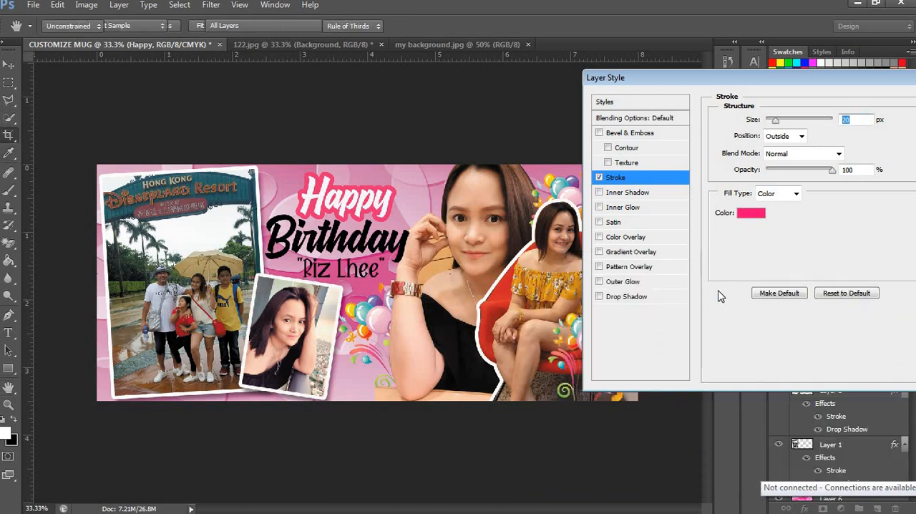
pyautogui.press('Return')
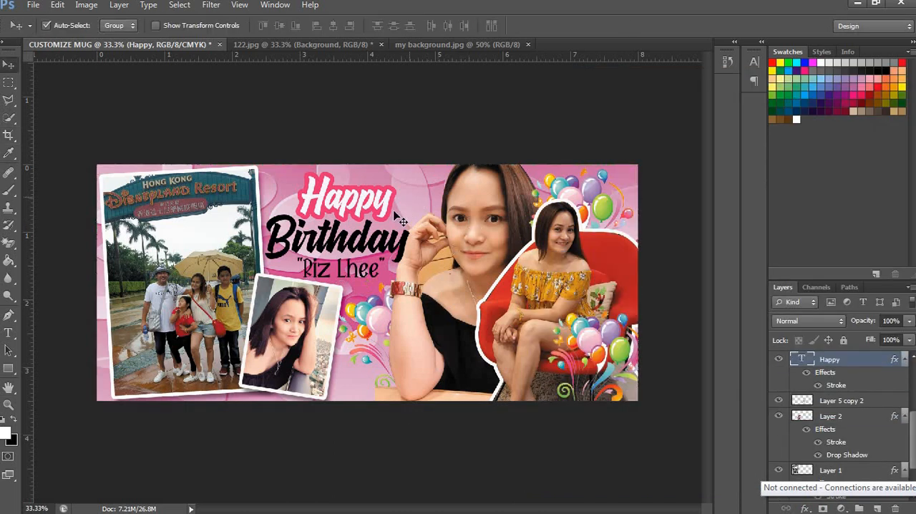
# Step: Duplicate the styled "Happy" text over the small portrait and change the copy's wording to "Birthday"
pyautogui.keyDown('alt'); pyautogui.moveTo(375, 206); pyautogui.dragTo(341, 320); pyautogui.keyUp('alt')
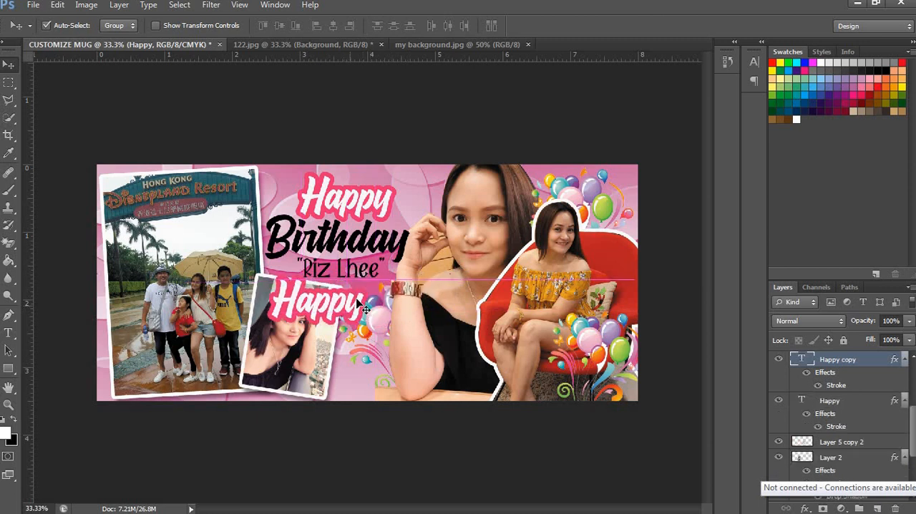
pyautogui.press('t')
pyautogui.doubleClick(328, 309)
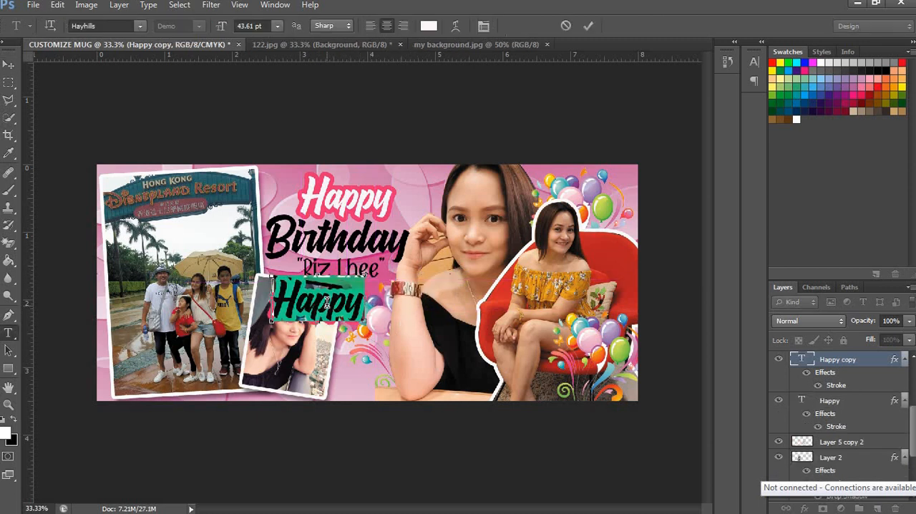
pyautogui.write('bIRTHDAY')
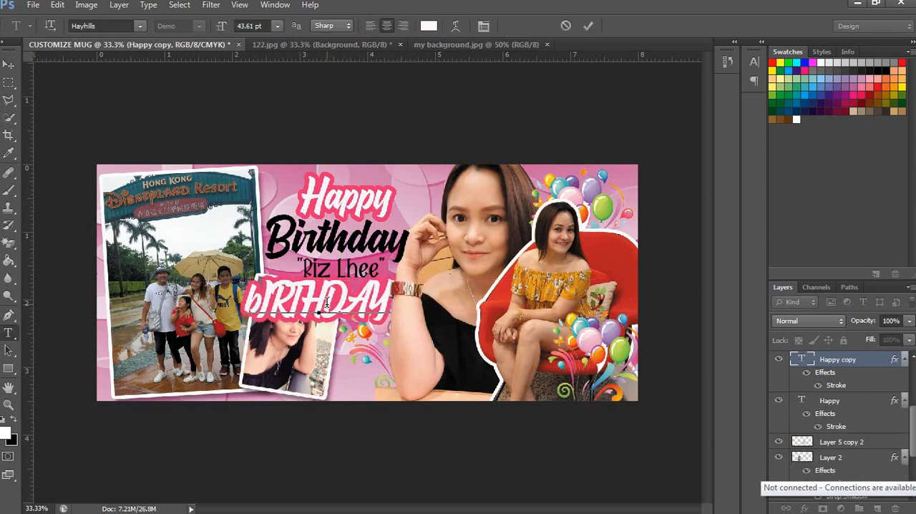
pyautogui.doubleClick(326, 302)
pyautogui.write('Birthday')
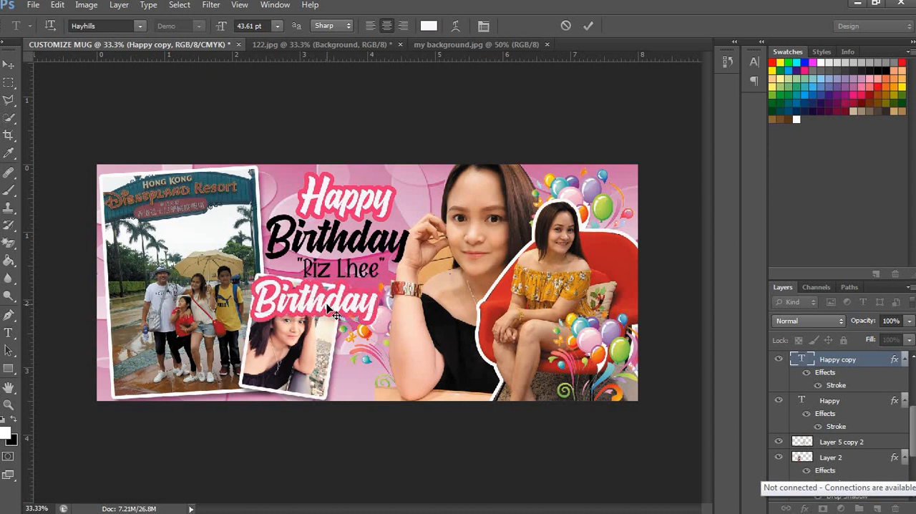
pyautogui.hotkey('ctrl', 'Return')
pyautogui.press('v')
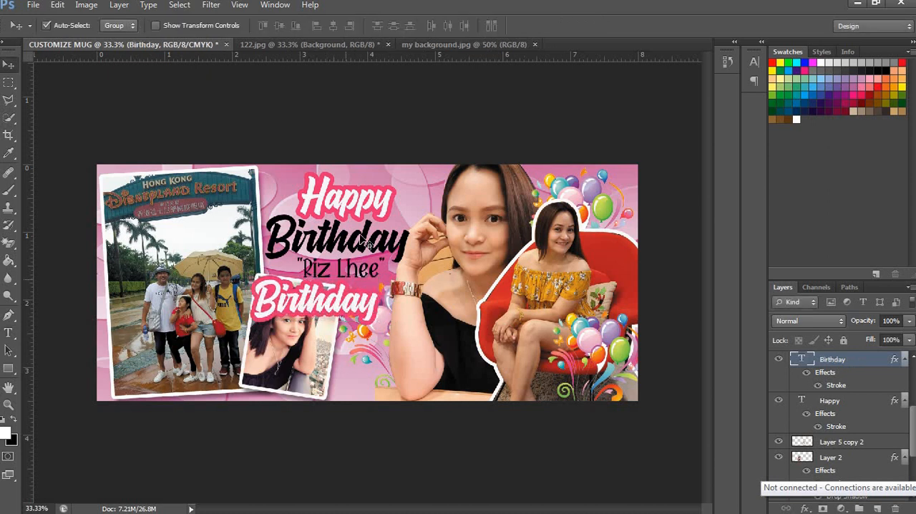
# Step: Replace the black "Birthday" text with the pink-outlined copy, enlarged beneath "Happy" and stacked above Layer 4
pyautogui.click(372, 282)
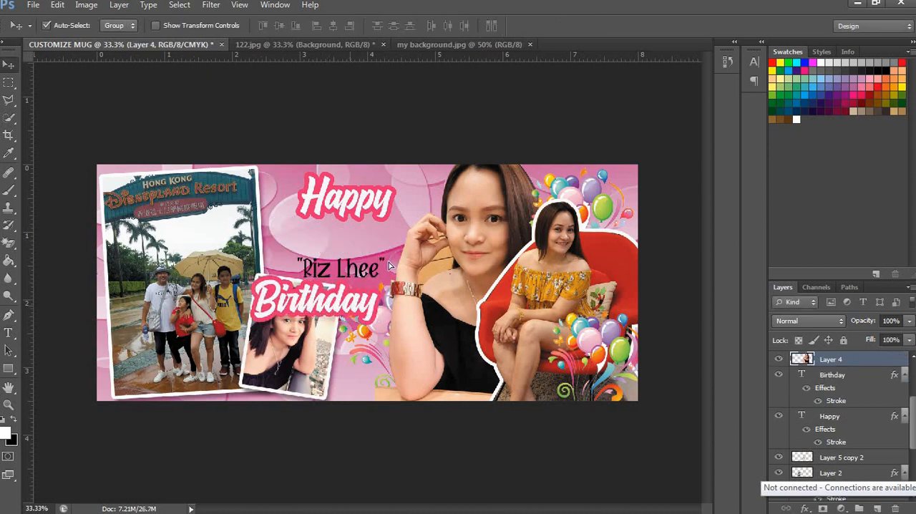
pyautogui.moveTo(389, 264); pyautogui.dragTo(409, 215)
pyautogui.hotkey('ctrl', 't')
pyautogui.press('Return')
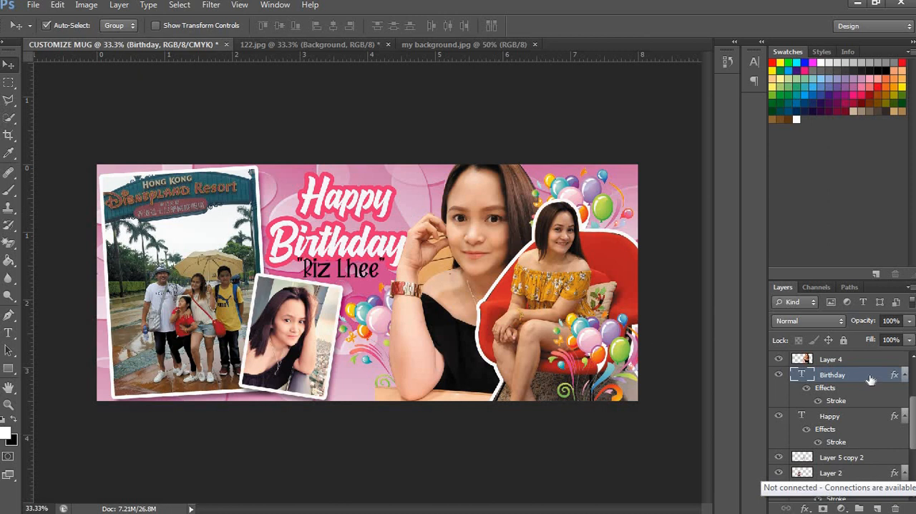
pyautogui.moveTo(866, 353); pyautogui.dragTo(877, 411)
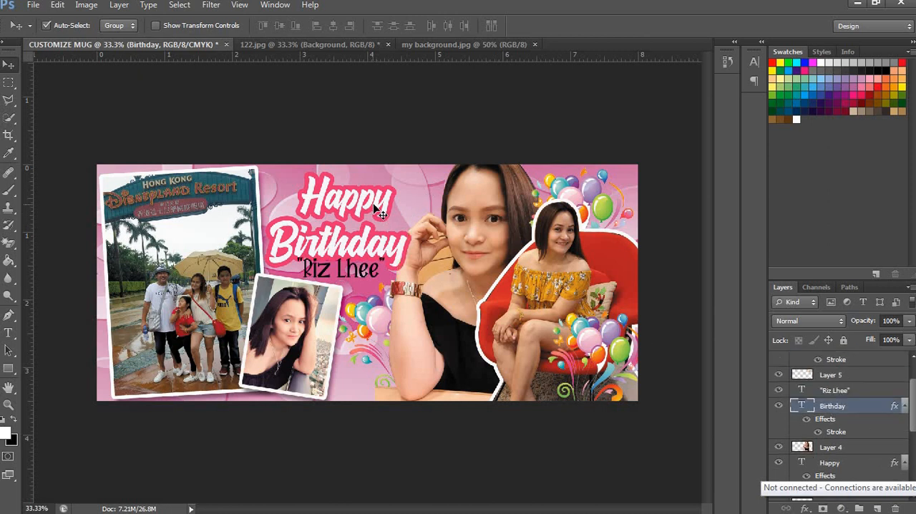
# Step: Scale the "Happy" text down slightly, keeping it centered above "Birthday"
pyautogui.click(381, 213)
pyautogui.hotkey('ctrl', 't')
pyautogui.moveTo(394, 172); pyautogui.dragTo(389, 176)
pyautogui.press('Return')
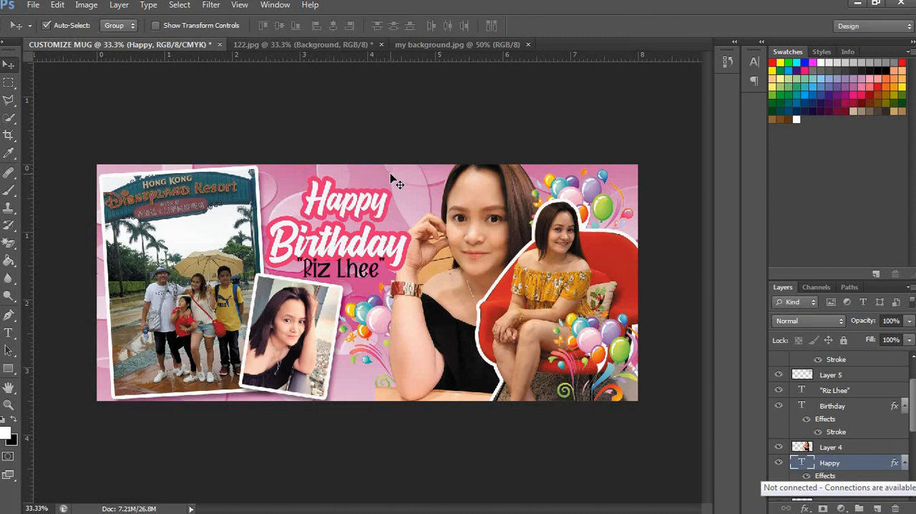
# Step: Set the "Happy" text's stroke size to 15 px
pyautogui.click(806, 508)
pyautogui.click(800, 375)
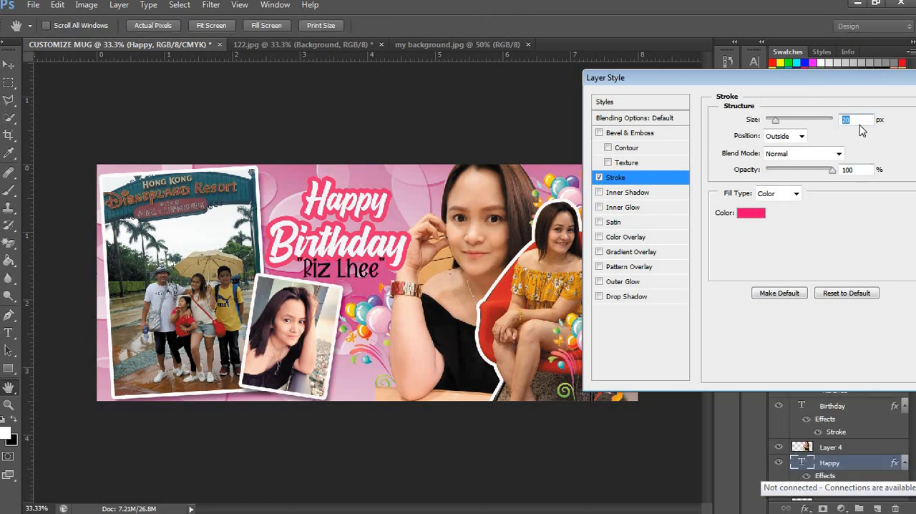
pyautogui.write('15')
pyautogui.press('Return')
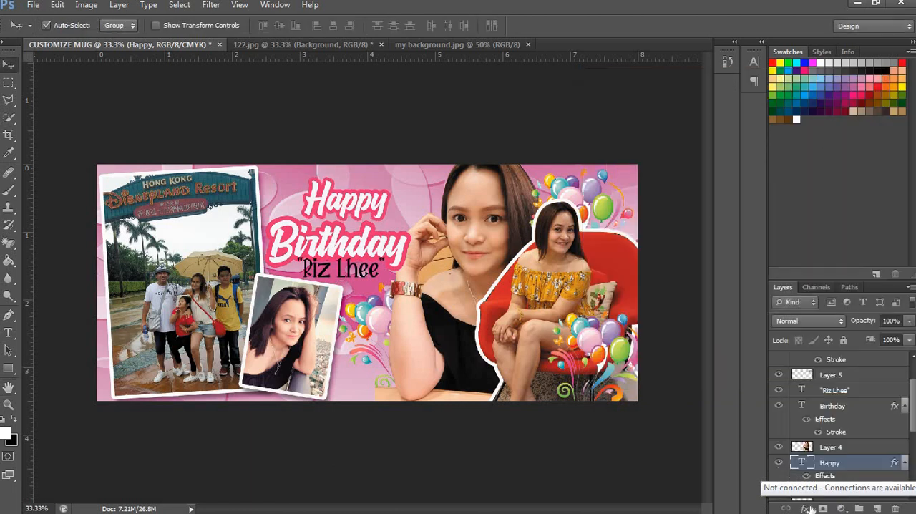
pyautogui.click(805, 507)
pyautogui.click(816, 501)
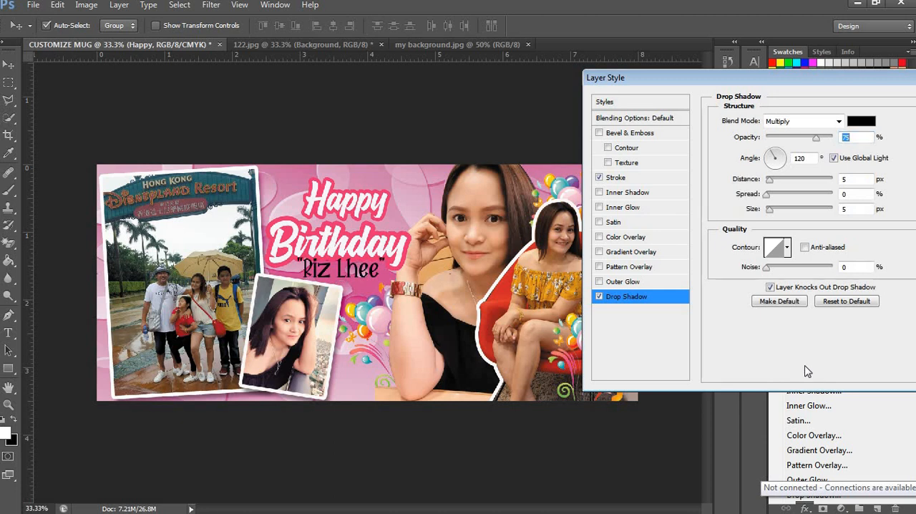
pyautogui.press('Return')
# Step: Inspect the stroke color of the "Happy" text and keep the existing stroke settings
pyautogui.click(805, 507)
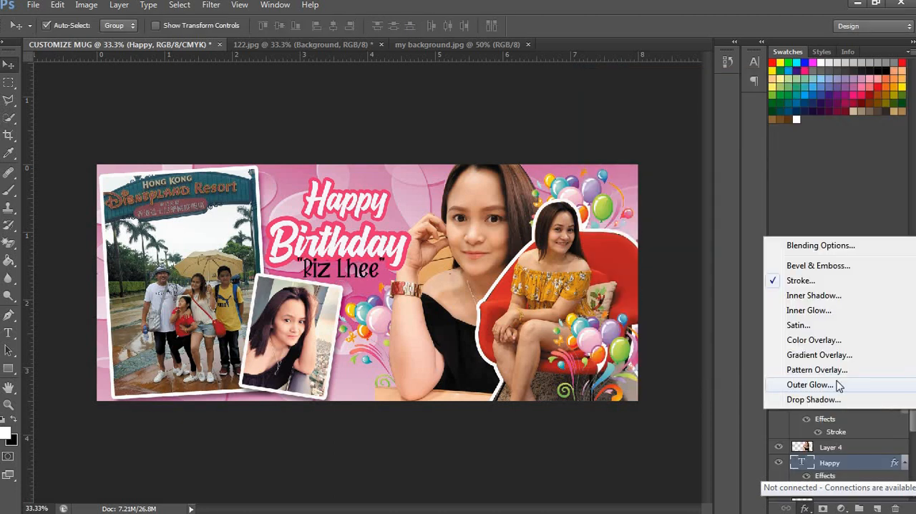
pyautogui.click(800, 280)
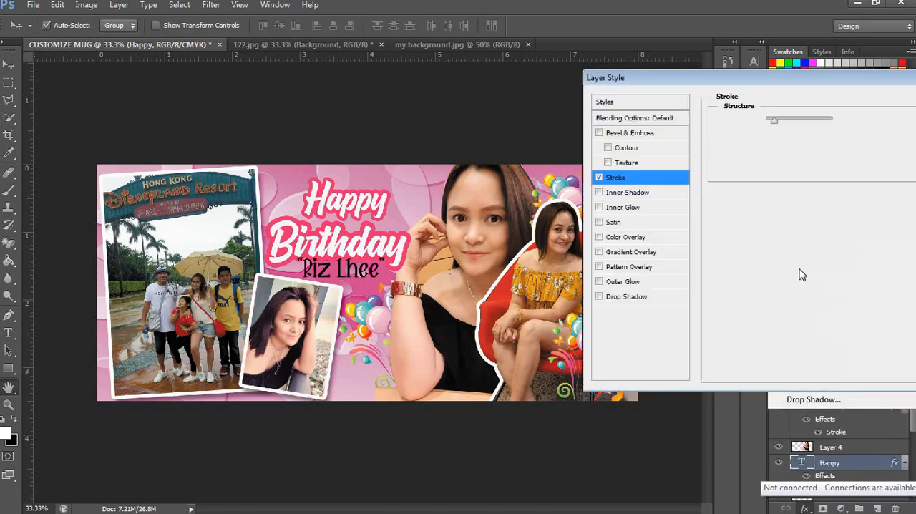
pyautogui.click(751, 213)
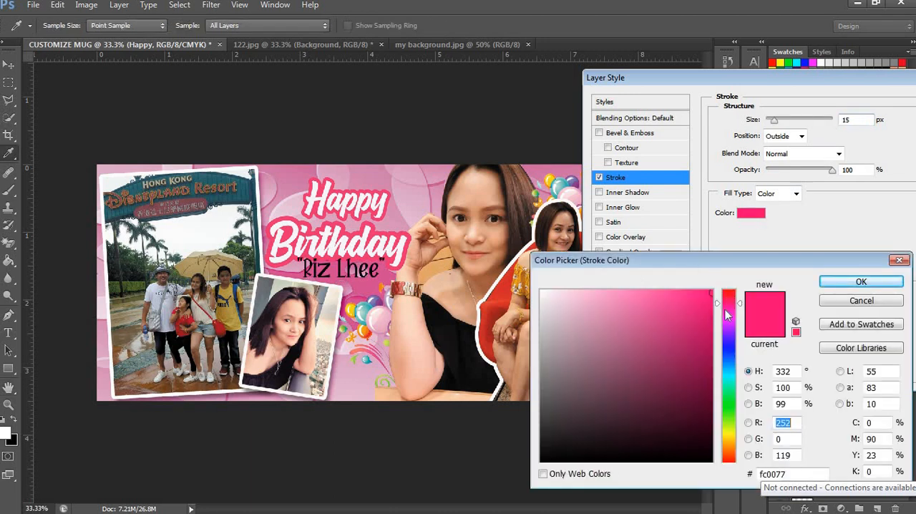
pyautogui.moveTo(730, 309)
pyautogui.mouseDown()
pyautogui.moveTo(719, 319)
pyautogui.moveTo(704, 294)
pyautogui.mouseUp()
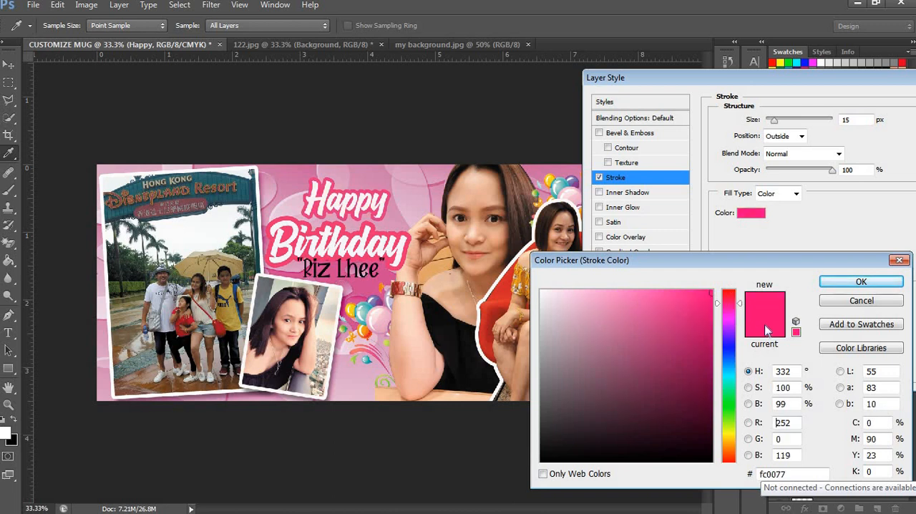
pyautogui.press('Return')
pyautogui.press('Return')
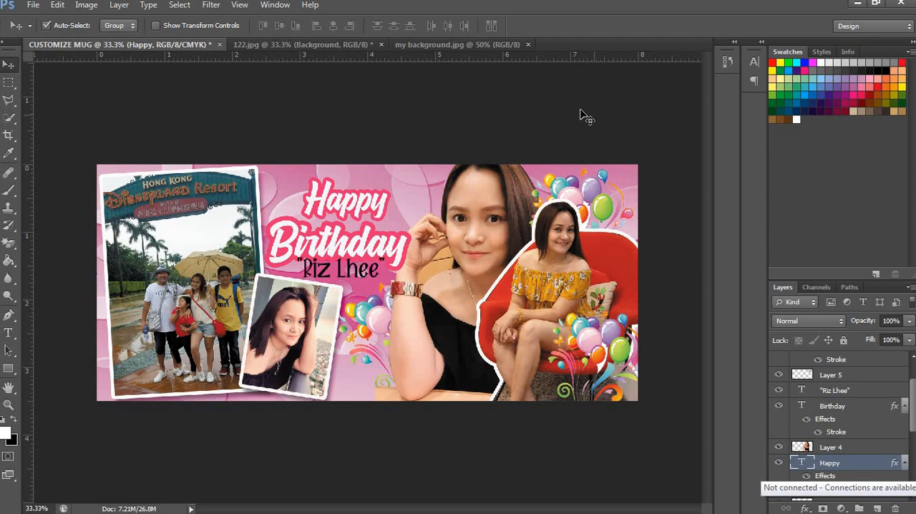
# Step: Delete the pink-outlined "Birthday" text and duplicate "Happy" directly beneath itself in its place
pyautogui.hotkey('ctrl', 'space')
pyautogui.keyDown('ctrl'); pyautogui.click(408, 223); pyautogui.keyUp('ctrl')
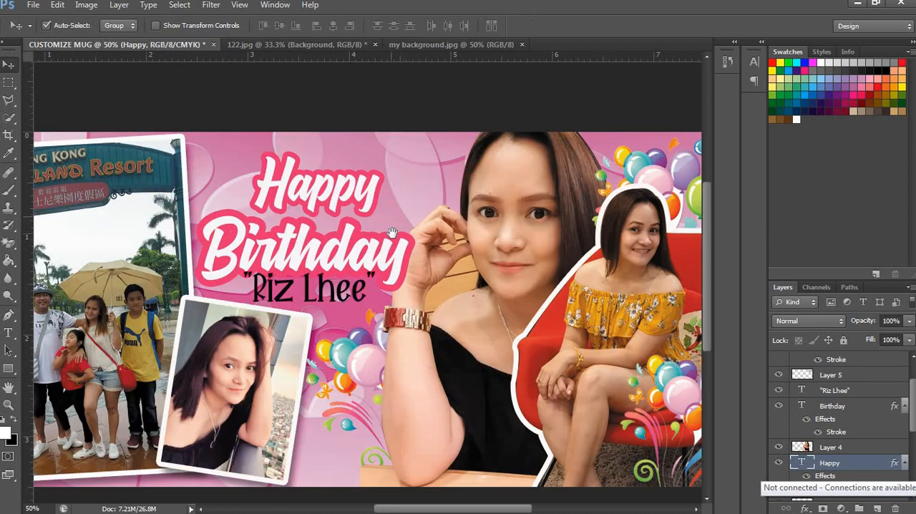
pyautogui.moveTo(377, 262); pyautogui.dragTo(391, 254)
pyautogui.click(396, 257)
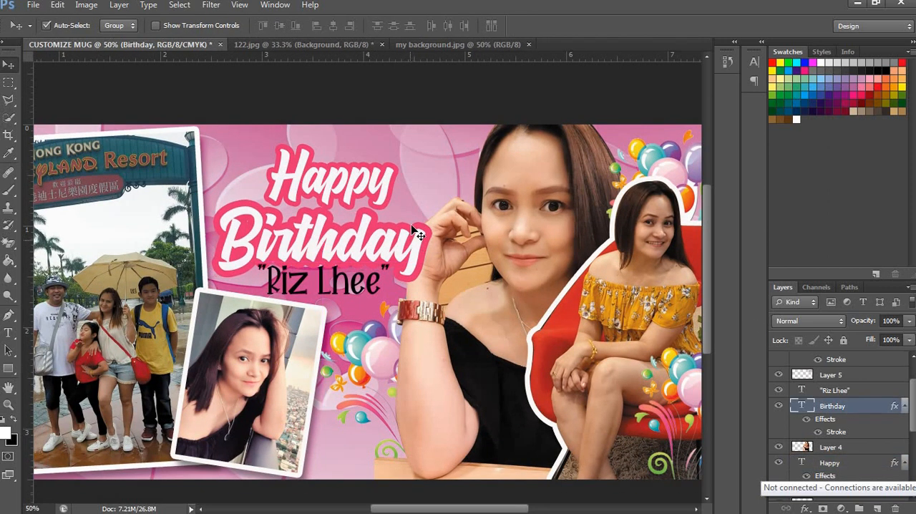
pyautogui.press('Delete')
pyautogui.moveTo(359, 187); pyautogui.dragTo(358, 243)
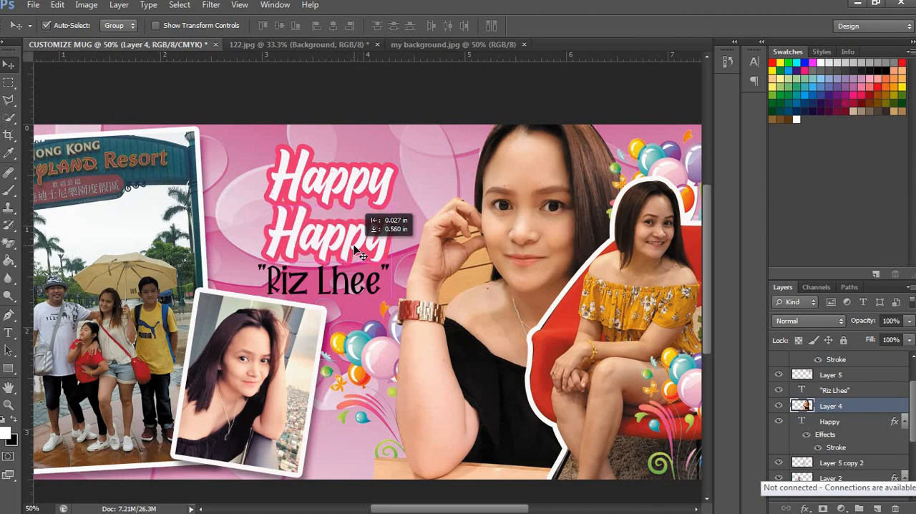
# Step: Change the lower "Happy" copy's wording to "Birthday" and enlarge it slightly around its center
pyautogui.press('t')
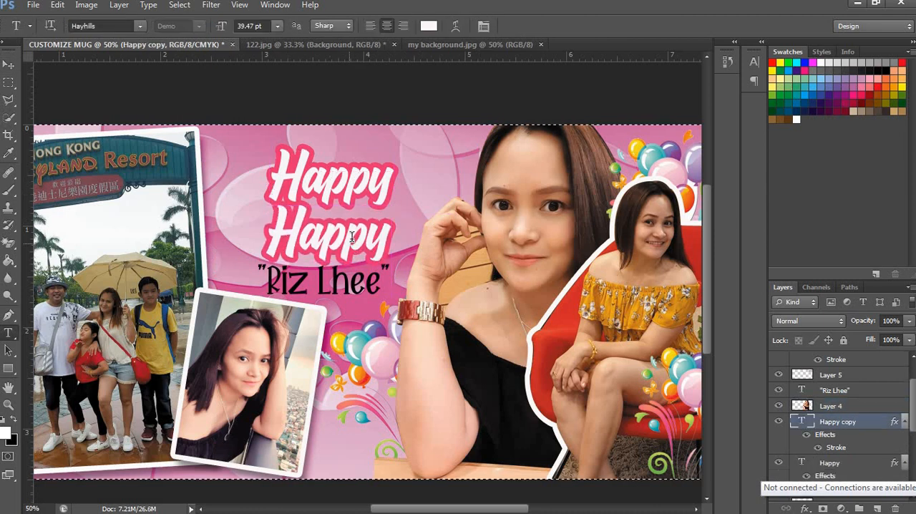
pyautogui.doubleClick(352, 236)
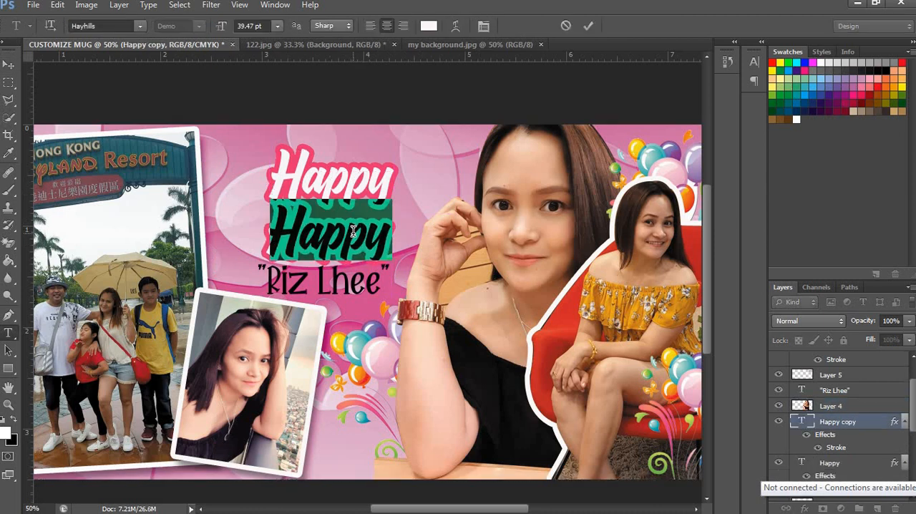
pyautogui.write('Birthday')
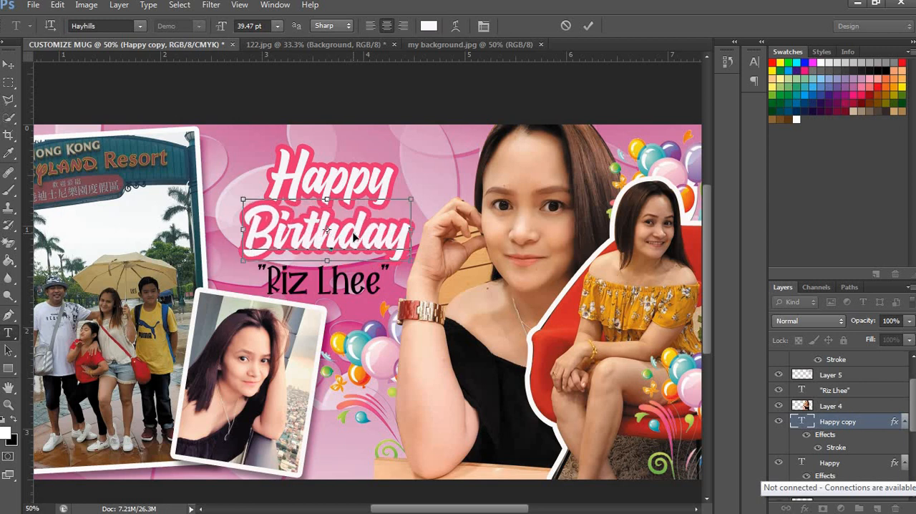
pyautogui.hotkey('ctrl', 'Return')
pyautogui.hotkey('ctrl', 't')
pyautogui.moveTo(422, 193); pyautogui.dragTo(431, 194)
pyautogui.press('Return')
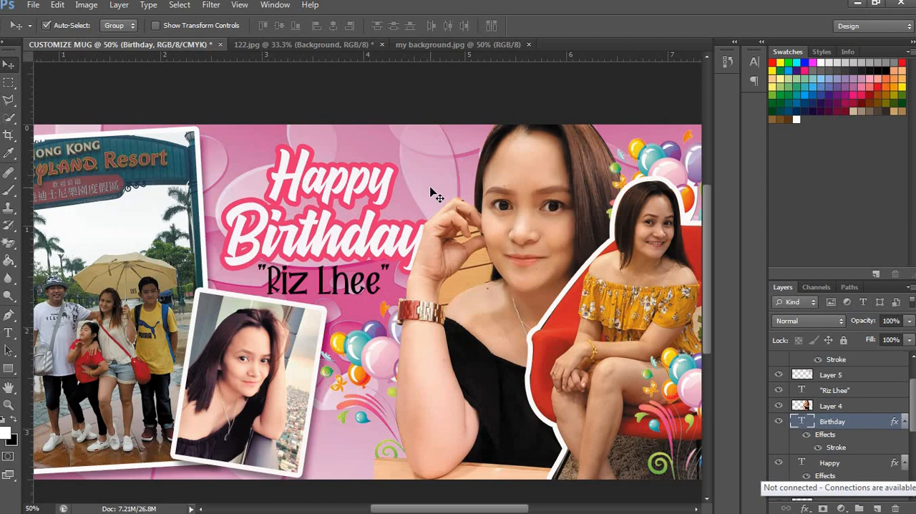
# Step: Move the "Birthday" text layer above Layer 4 so the lettering overlaps the large portrait
pyautogui.rightClick(652, 295)
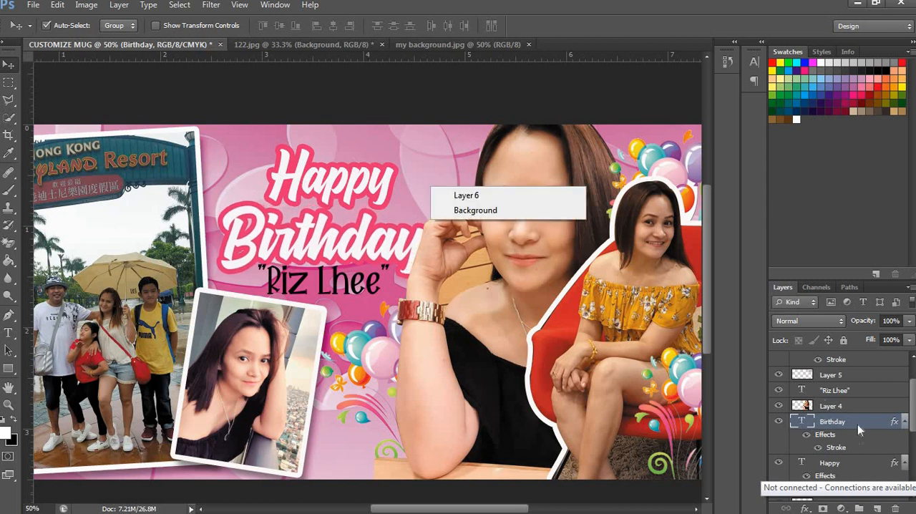
pyautogui.click(860, 406)
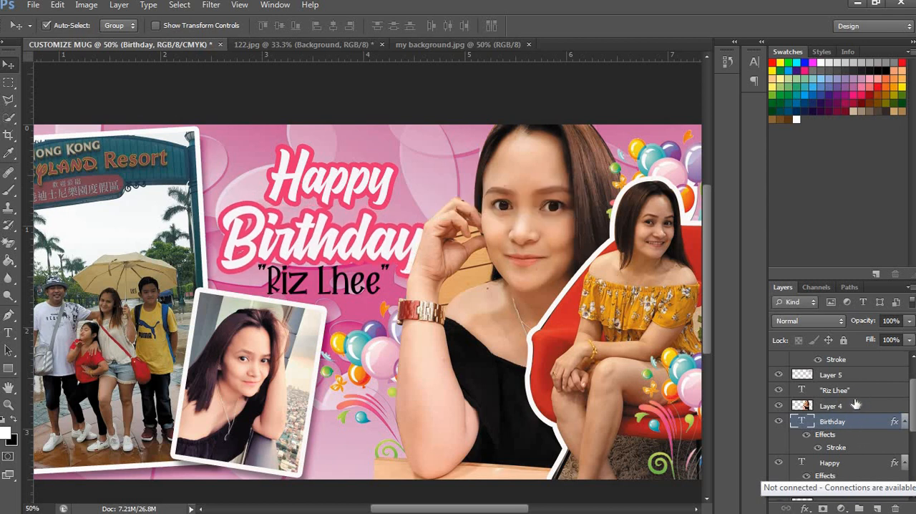
pyautogui.doubleClick(855, 418)
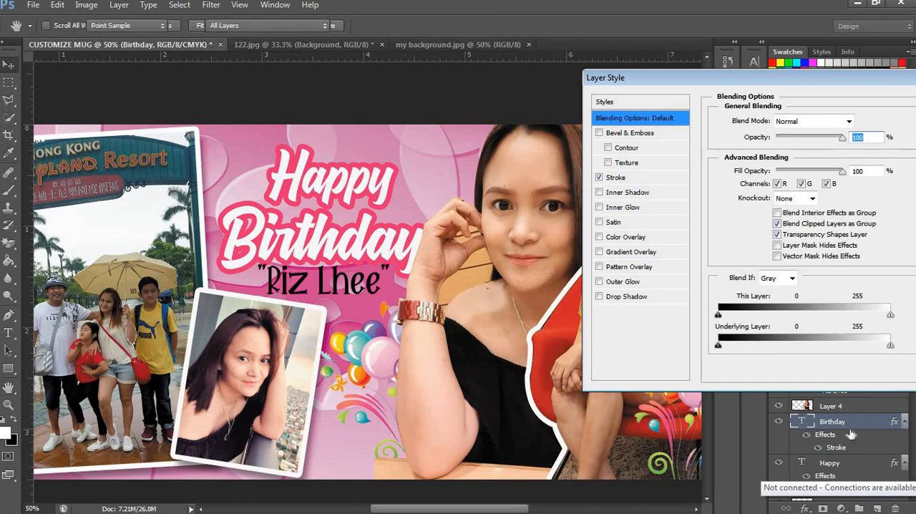
pyautogui.press('Escape')
pyautogui.moveTo(845, 424); pyautogui.dragTo(846, 397)
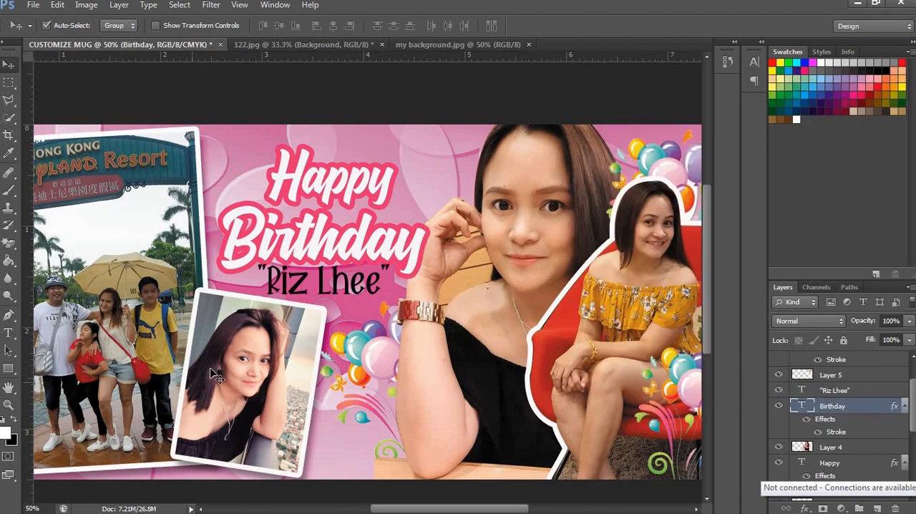
# Step: Delete the black name text and duplicate the styled "Birthday" text directly below itself
pyautogui.moveTo(360, 294); pyautogui.dragTo(380, 295)
pyautogui.press('Delete')
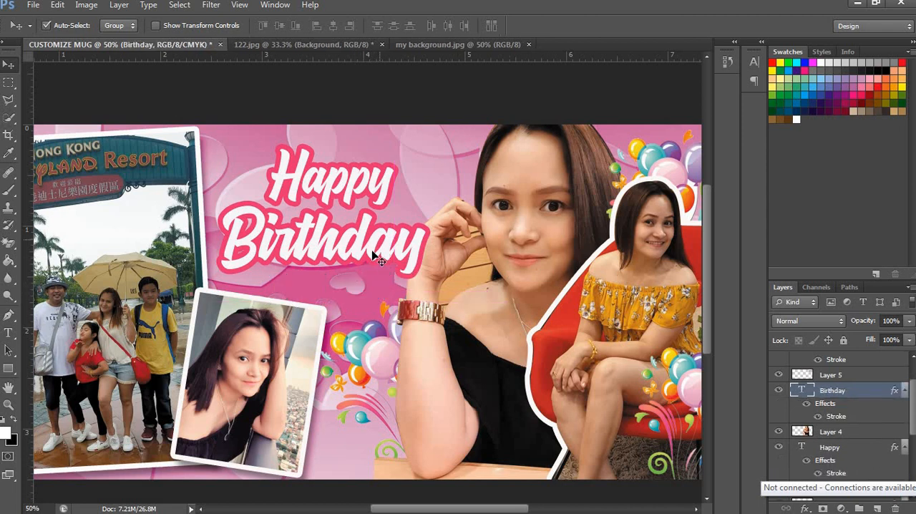
pyautogui.moveTo(355, 243); pyautogui.dragTo(355, 308)
# Step: Replace the lower "Birthday" copy's wording with the celebrant's name enclosed in double quotation marks
pyautogui.doubleClick(356, 308)
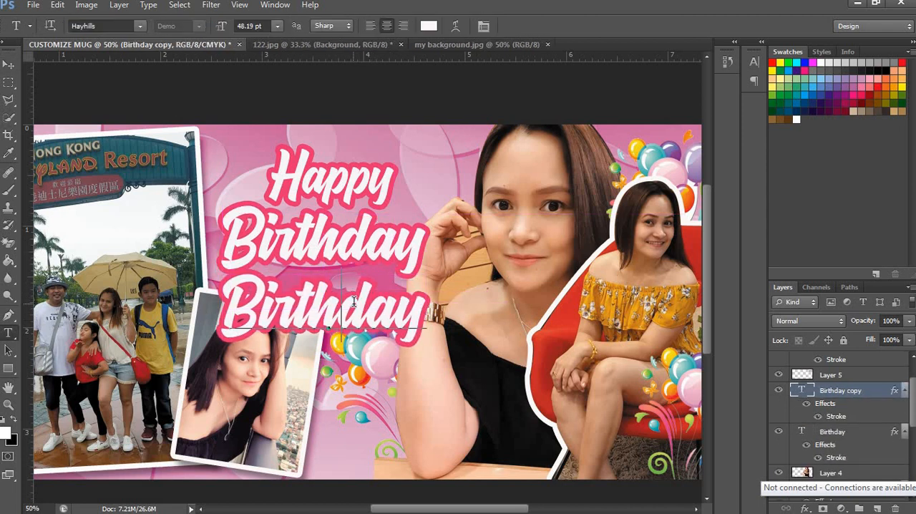
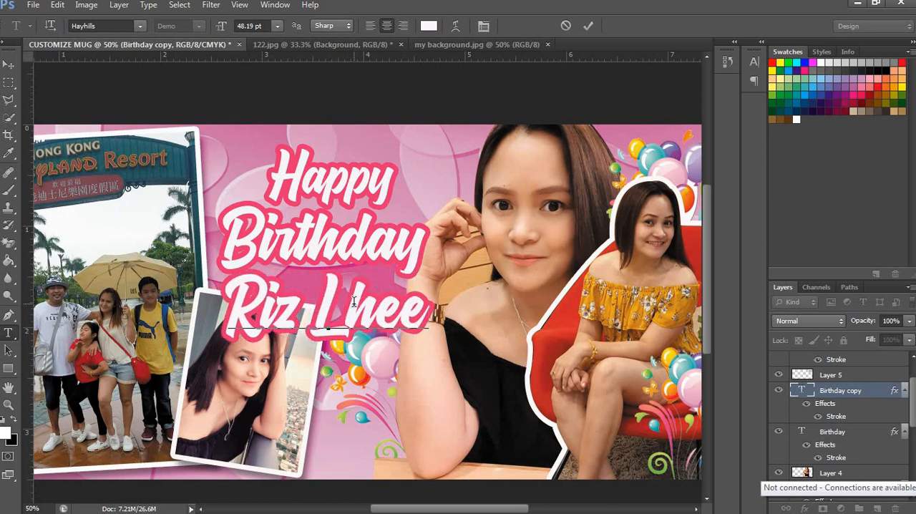
pyautogui.write('"')
pyautogui.press('Home')
pyautogui.write('"')
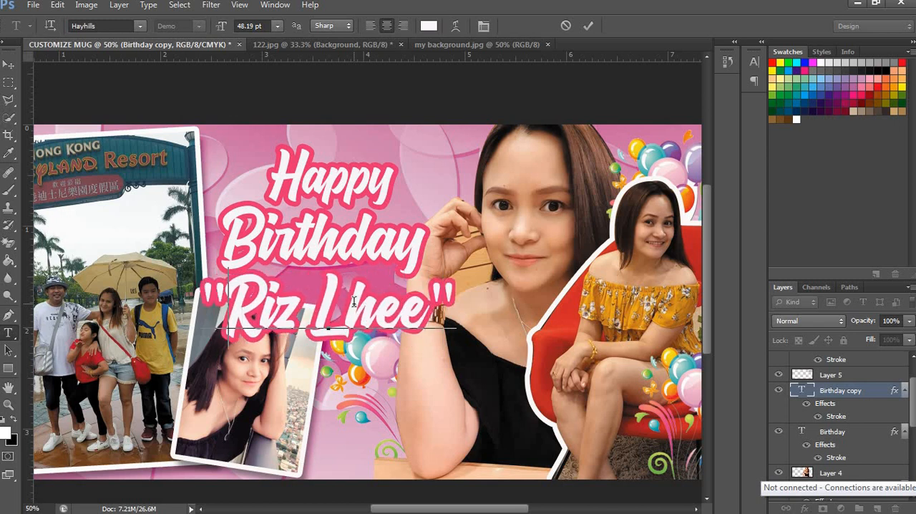
# Step: Change the font of the outlined name text to Hellow Knight
pyautogui.hotkey('ctrl', 'a')
pyautogui.click(140, 26)
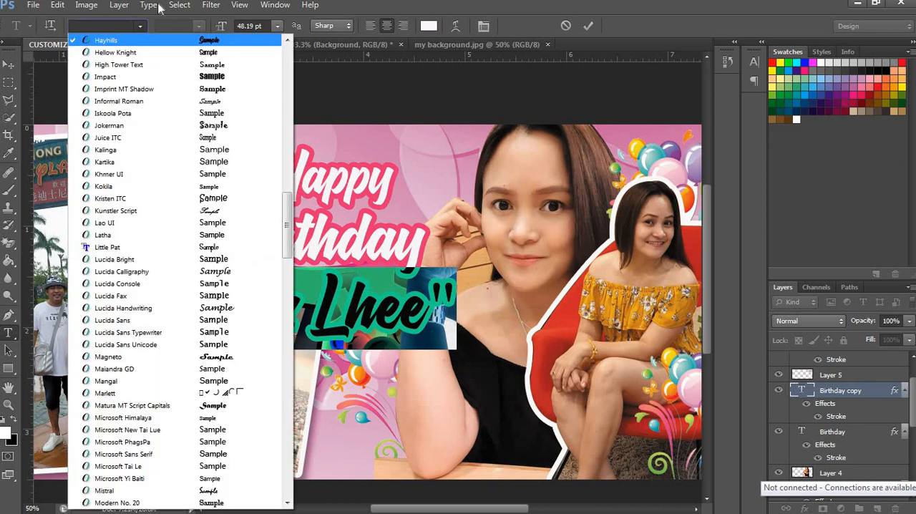
pyautogui.click(104, 26)
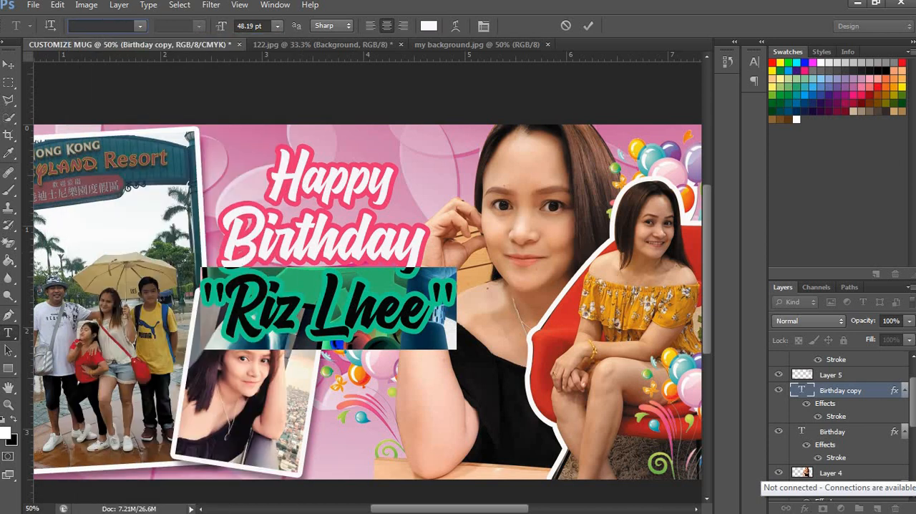
pyautogui.write('Hellow Knight')
pyautogui.press('Return')
pyautogui.hotkey('ctrl', 'Return')
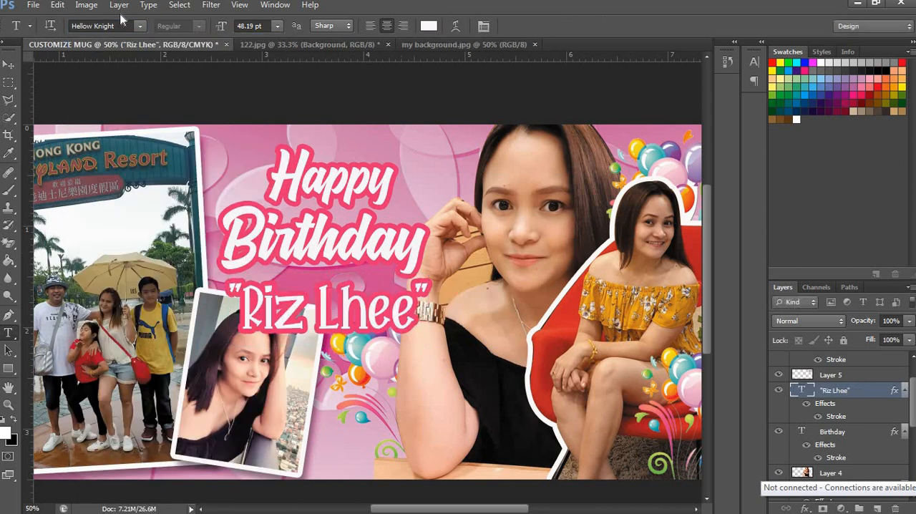
# Step: Scale the outlined name text down and place it centered just beneath "Birthday"
pyautogui.hotkey('ctrl', 't')
pyautogui.moveTo(405, 280)
pyautogui.mouseDown()
pyautogui.moveTo(418, 276)
pyautogui.moveTo(403, 284)
pyautogui.mouseUp()
pyautogui.press('Return')
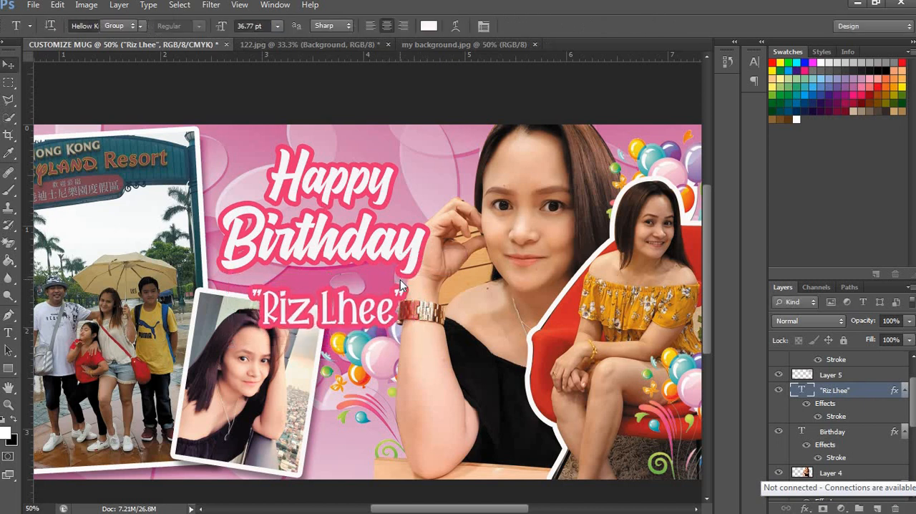
pyautogui.hotkey('shift', 'Left')
pyautogui.hotkey('shift', 'Left')
pyautogui.hotkey('shift', 'Left')
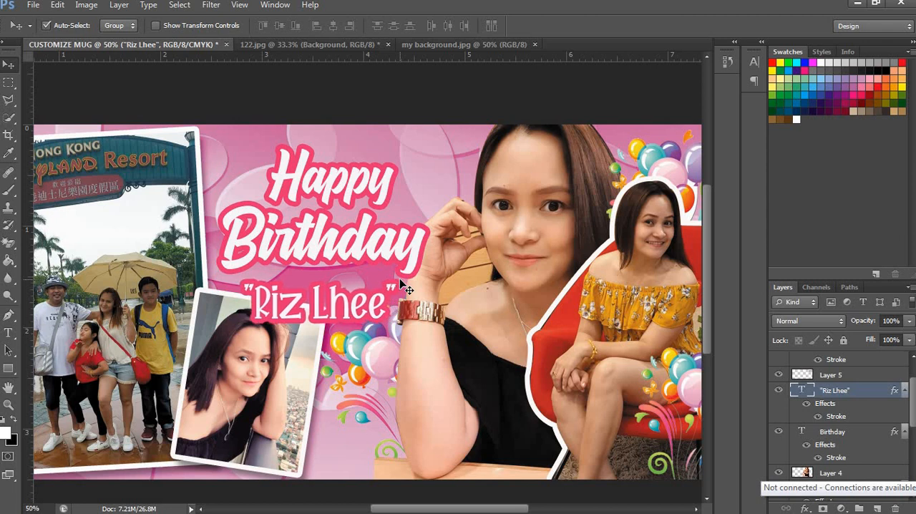
pyautogui.hotkey('shift', 'Up')
pyautogui.hotkey('shift', 'Up')
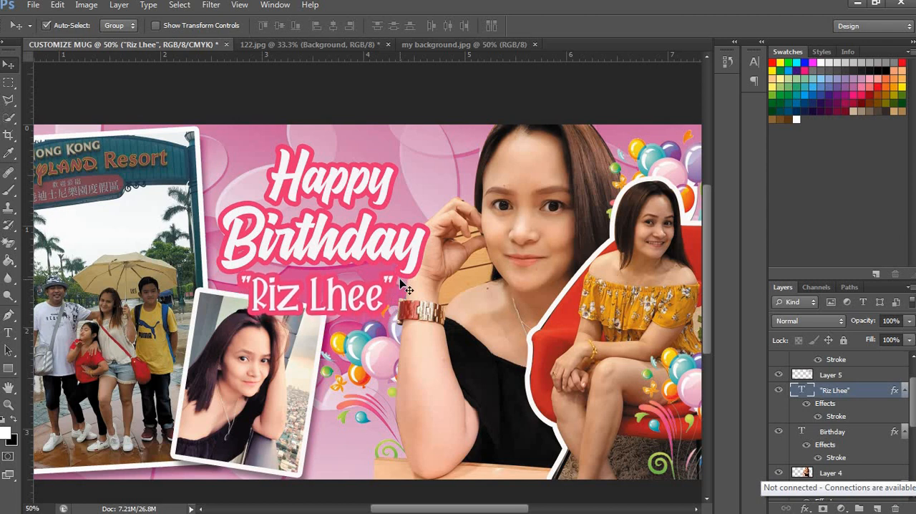
pyautogui.hotkey('ctrl', 't')
pyautogui.moveTo(399, 269); pyautogui.dragTo(393, 272)
pyautogui.press('Return')
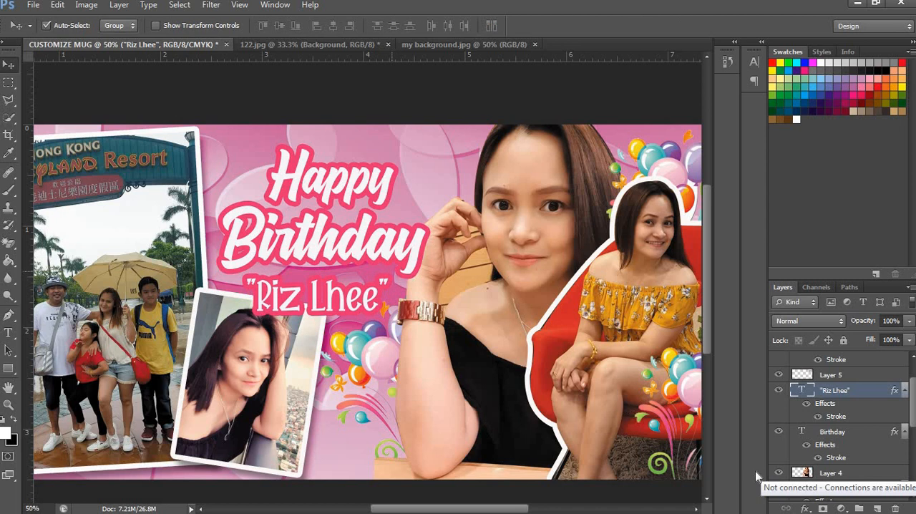
# Step: Set the name text's stroke size to 10 px
pyautogui.click(805, 507)
pyautogui.click(800, 381)
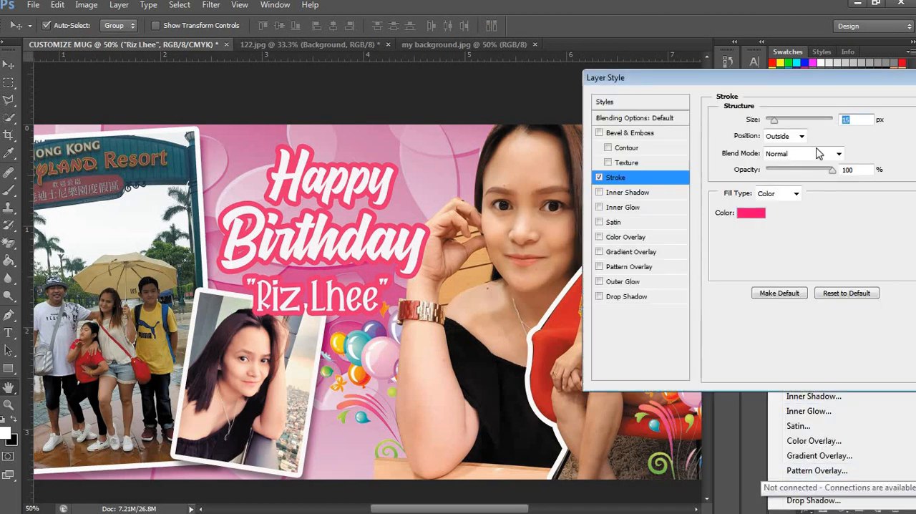
pyautogui.write('10')
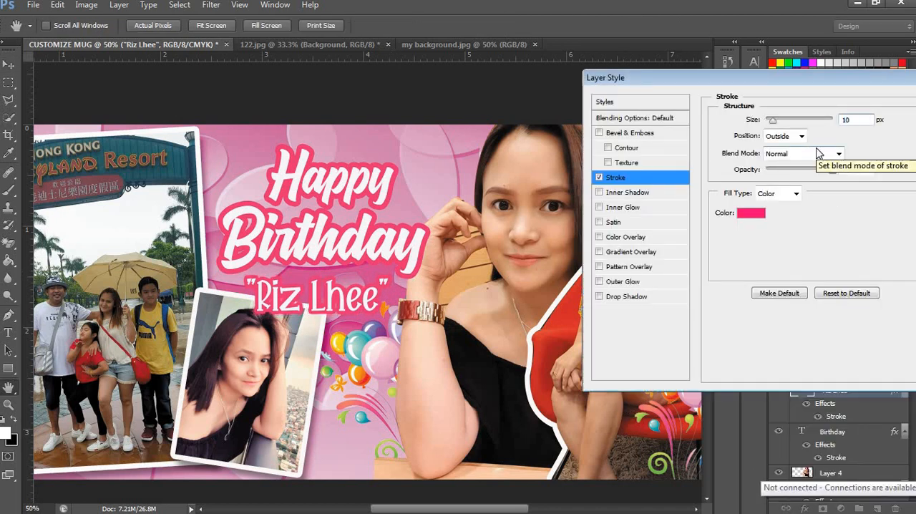
pyautogui.press('Return')
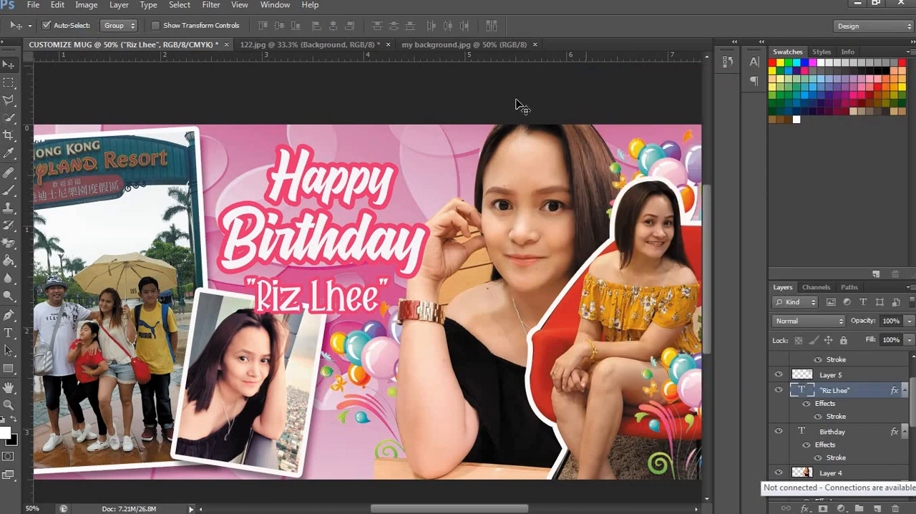
# Step: Set the opacity of the pink hearts background on Layer 6 to 60%
pyautogui.click(434, 157)
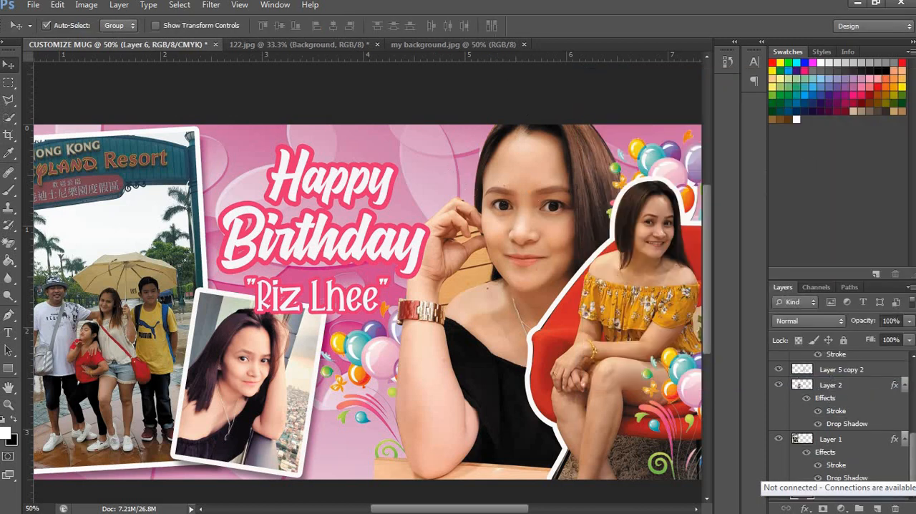
pyautogui.click(850, 324)
pyautogui.write('60')
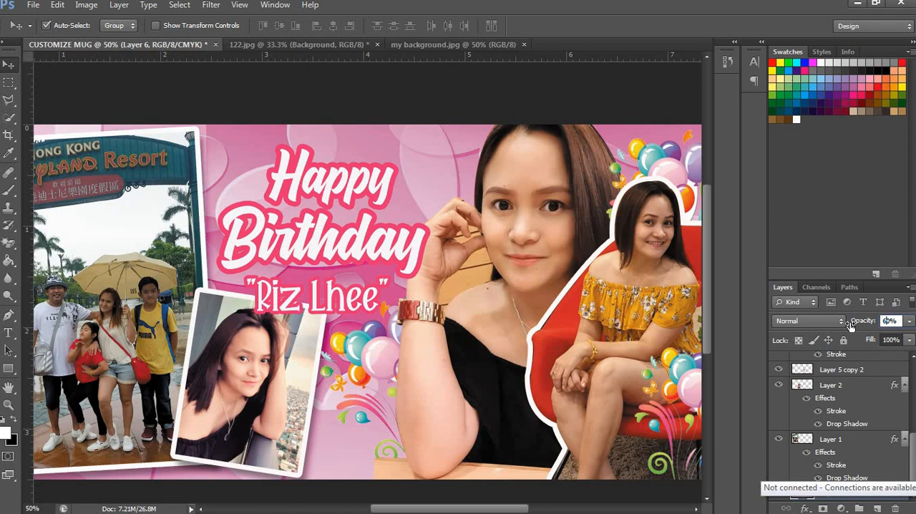
pyautogui.hotkey('ctrl', '-')
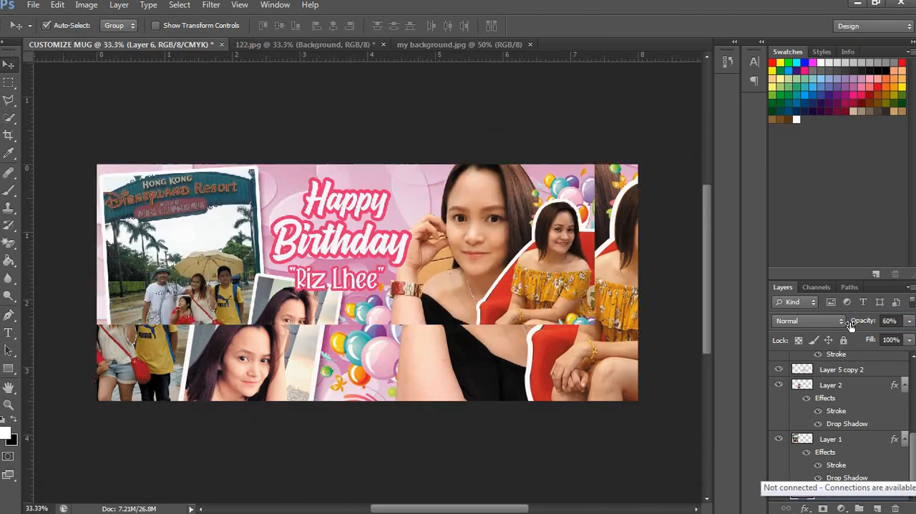
pyautogui.hotkey('ctrl', '-')
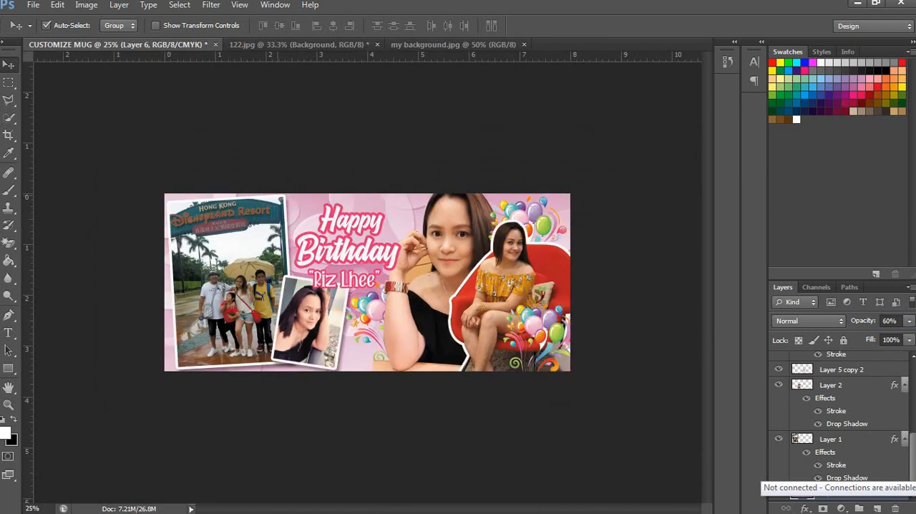
# Step: Choose the Rectangle tool and select Layer 1
pyautogui.click(9, 367)
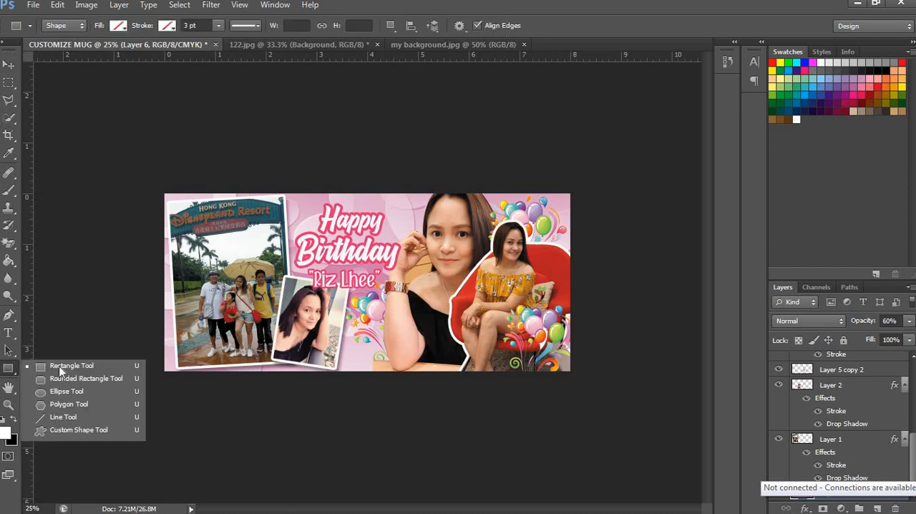
pyautogui.click(65, 364)
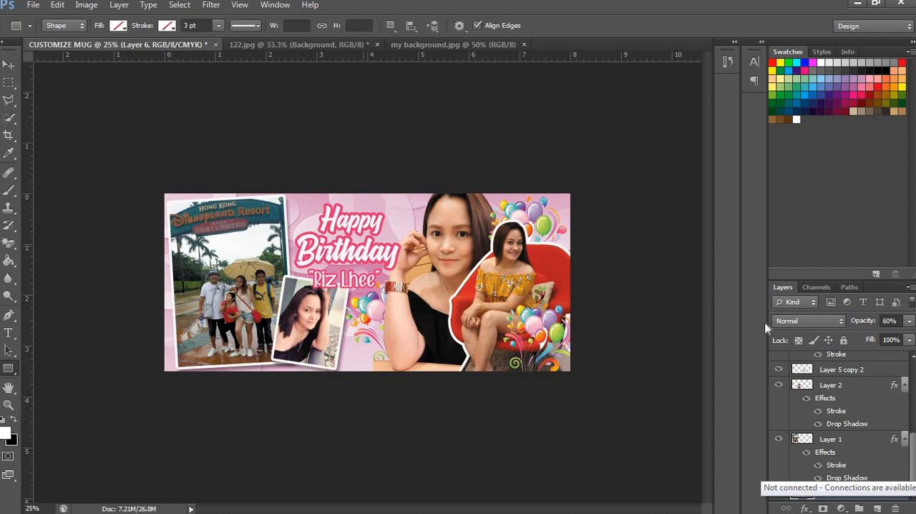
pyautogui.click(841, 440)
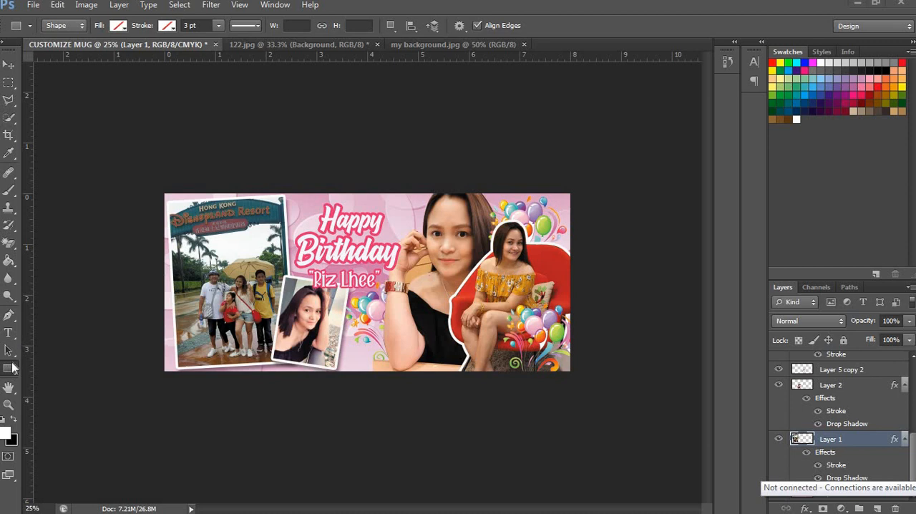
# Step: Draw an unfilled rectangle frame about 2348 × 996 px just inside the mug design's edges with a 5 pt pink stroke
pyautogui.moveTo(168, 198); pyautogui.dragTo(565, 368)
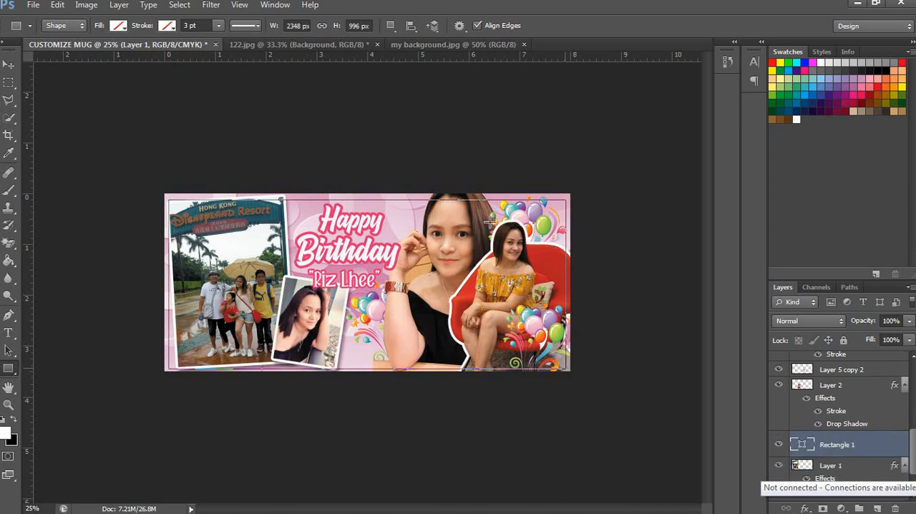
pyautogui.press('Return')
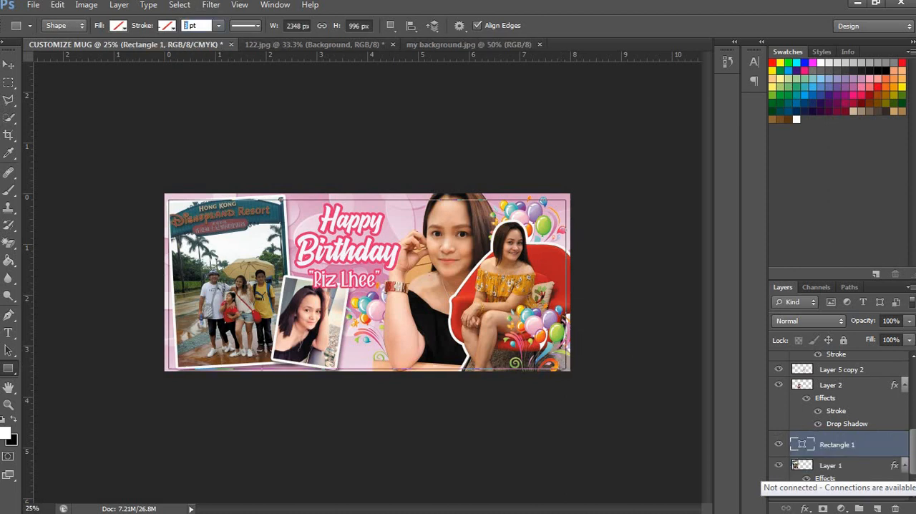
pyautogui.click(170, 27)
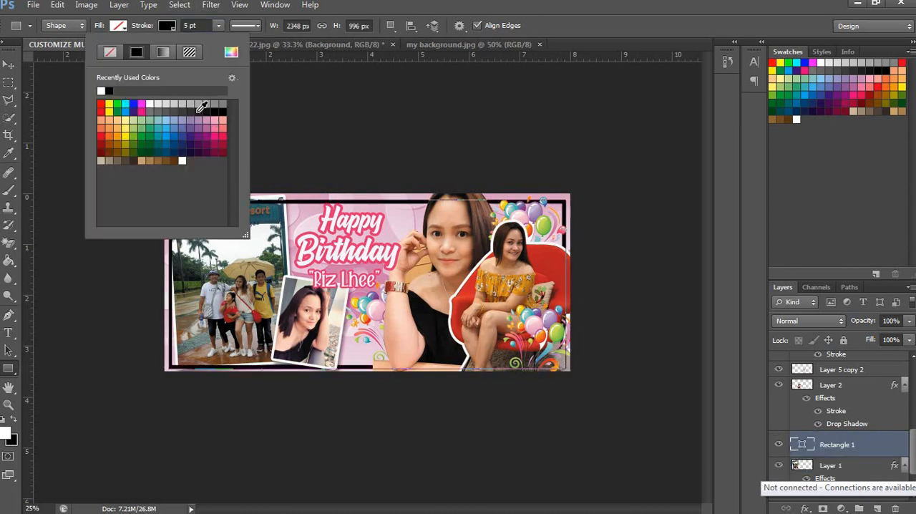
pyautogui.click(142, 108)
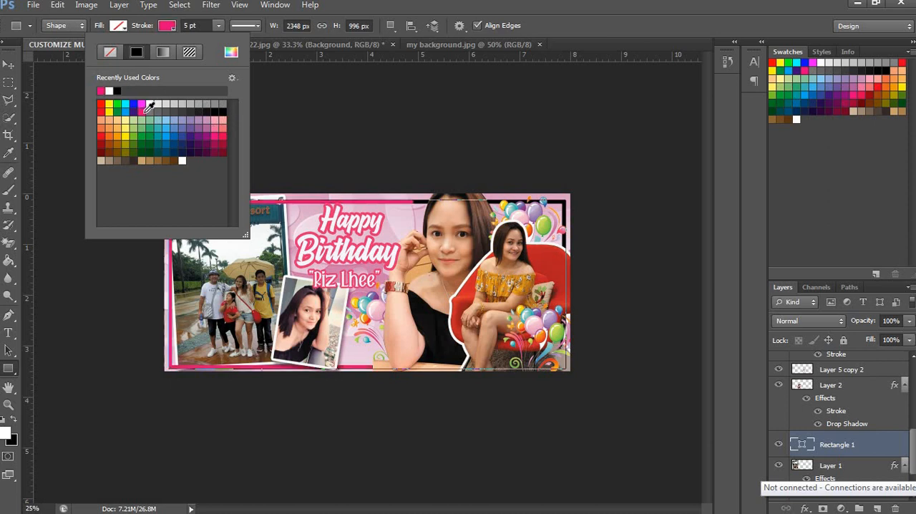
pyautogui.press('Return')
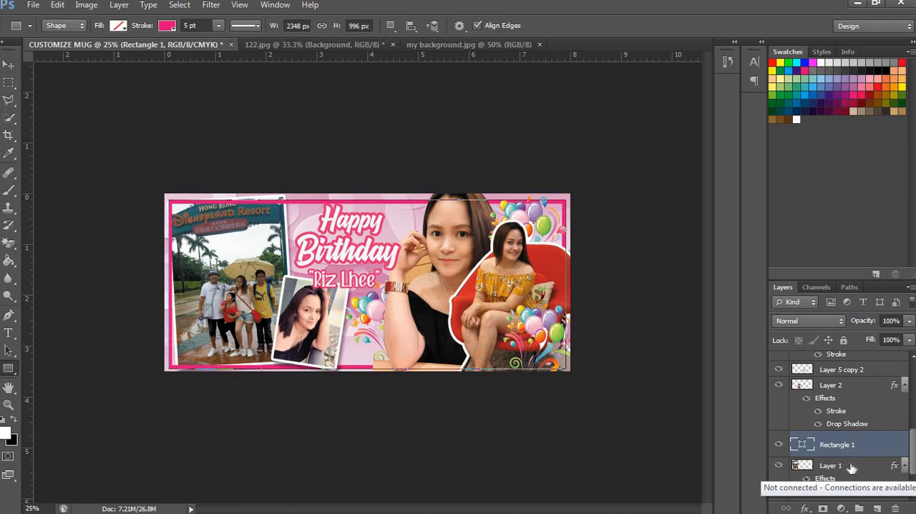
# Step: Move Layer 1, the Disneyland photo, above the rectangle in the layer order so it overlaps the pink frame
pyautogui.moveTo(851, 467); pyautogui.dragTo(857, 428)
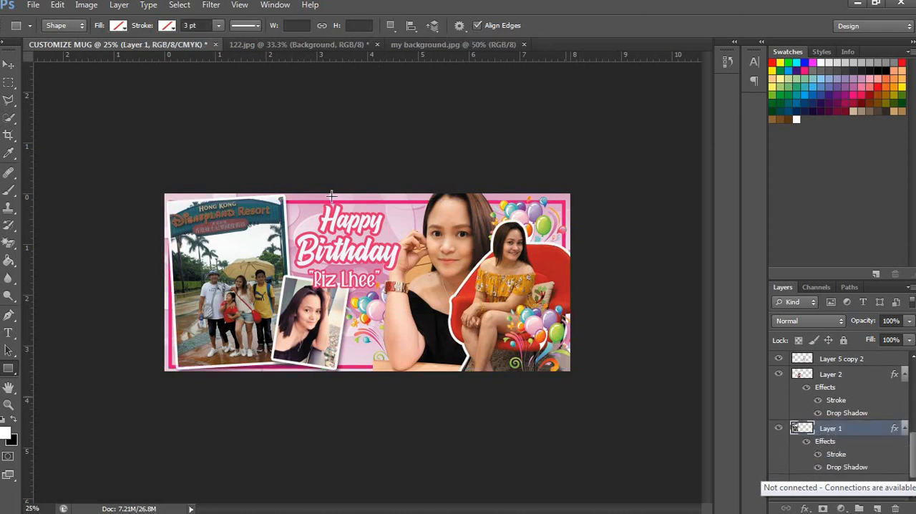
pyautogui.press('v')
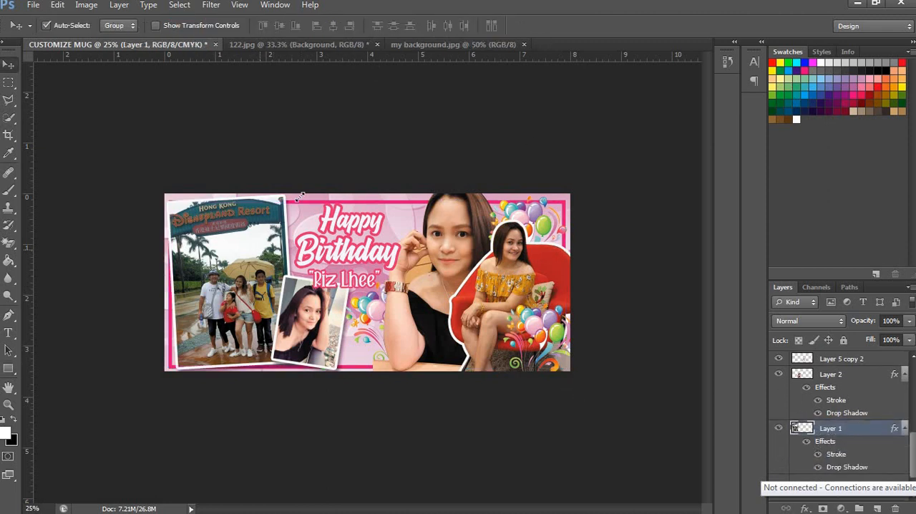
pyautogui.hotkey('ctrl', 't')
pyautogui.press('Return')
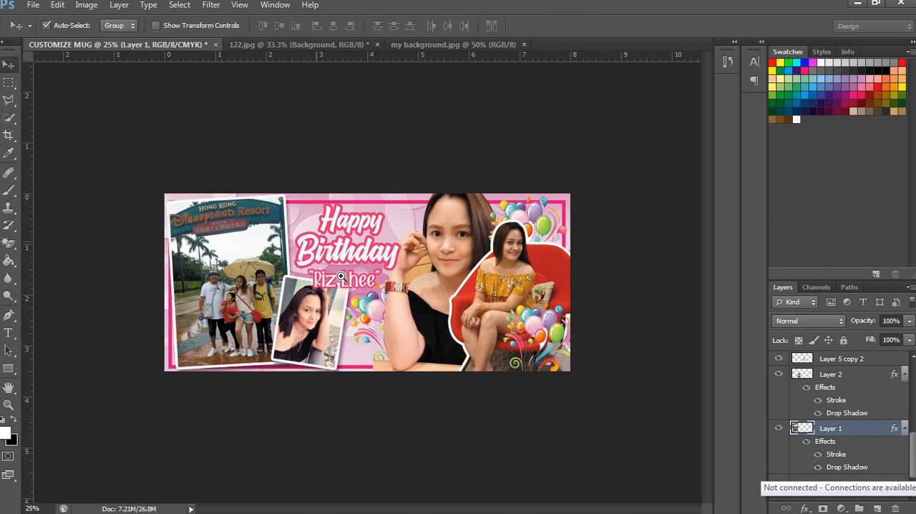
pyautogui.press('z')
pyautogui.click(350, 239)
pyautogui.click(336, 265)
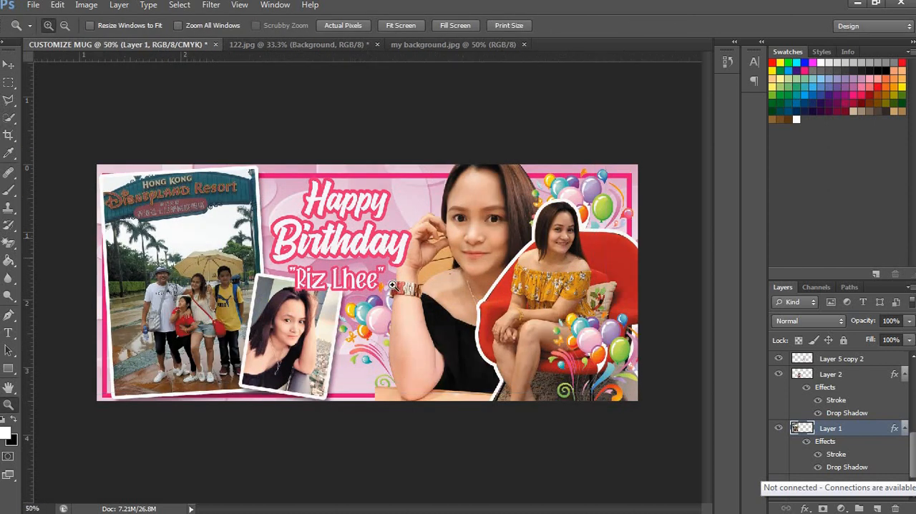
pyautogui.moveTo(452, 241); pyautogui.dragTo(380, 185)
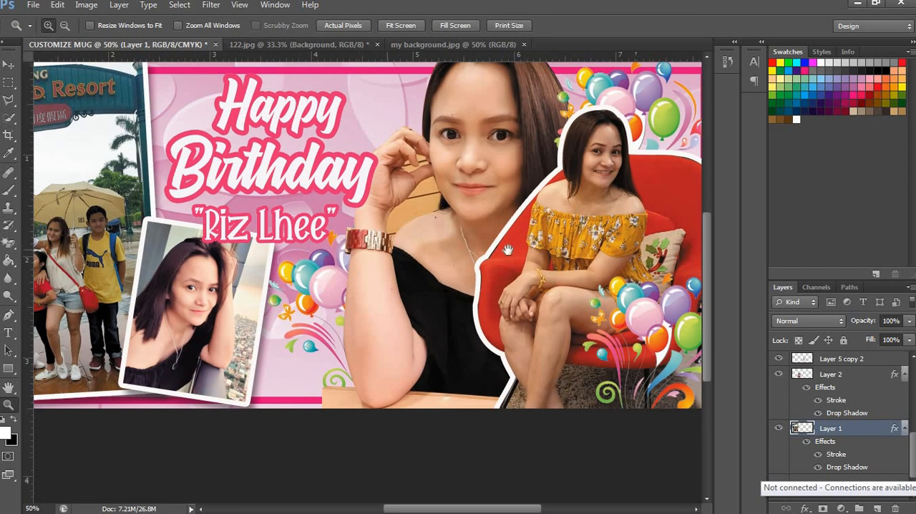
pyautogui.moveTo(506, 249); pyautogui.dragTo(406, 207)
pyautogui.press('v')
pyautogui.moveTo(194, 188); pyautogui.dragTo(506, 331)
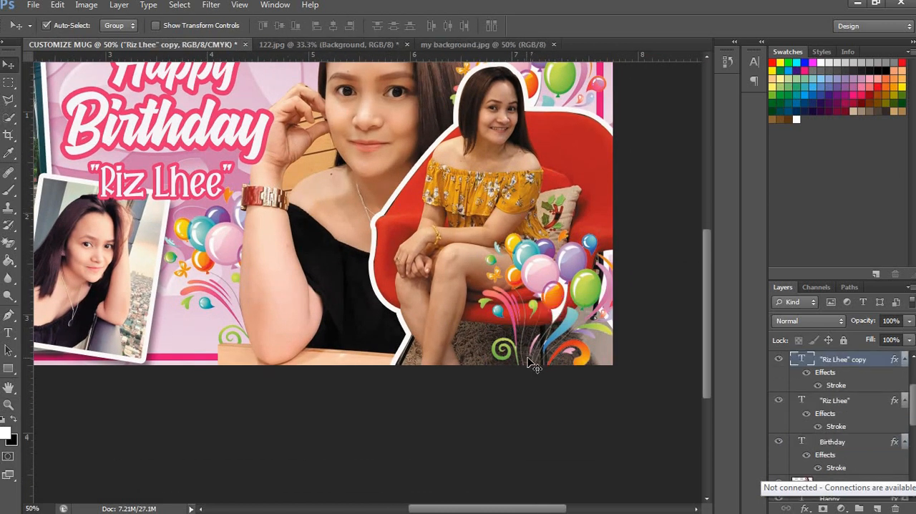
pyautogui.hotkey('ctrl', 'z')
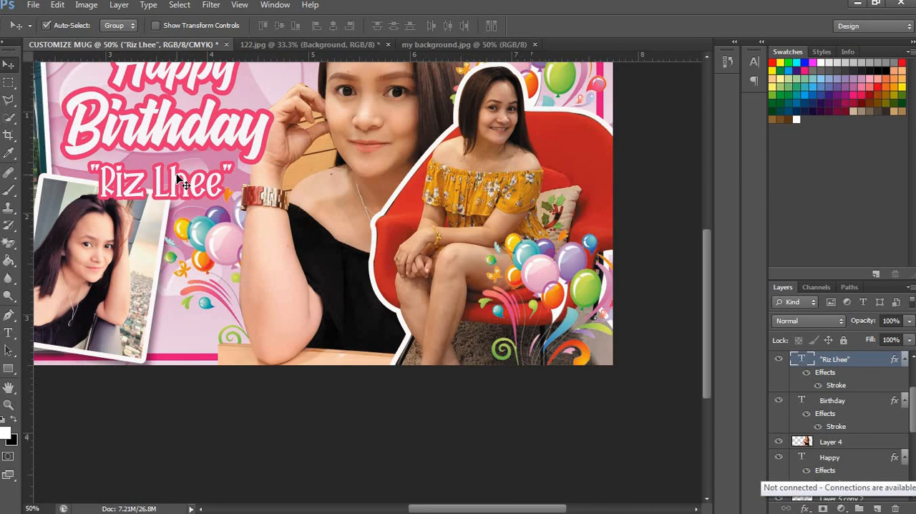
# Step: Duplicate the outlined name text, bring the copy above Layer 5 copy, and place it at the lower edge of the red-chair photo
pyautogui.moveTo(182, 183); pyautogui.dragTo(495, 321)
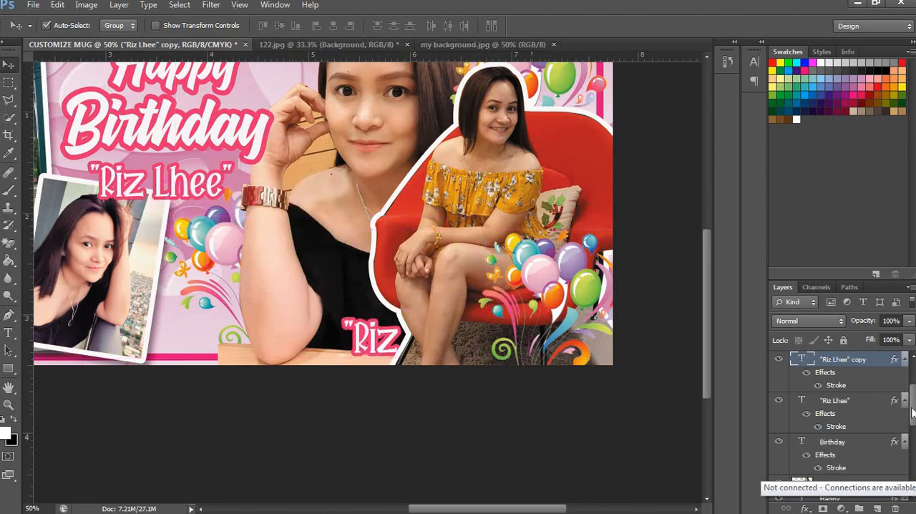
pyautogui.moveTo(913, 412); pyautogui.dragTo(914, 375)
pyautogui.moveTo(861, 432); pyautogui.dragTo(863, 358)
pyautogui.moveTo(429, 342); pyautogui.dragTo(512, 342)
# Step: Replace the duplicated name text with the birthday date, spelling out the month and using a four-digit year
pyautogui.press('t')
pyautogui.click(512, 342)
pyautogui.hotkey('ctrl', 'a')
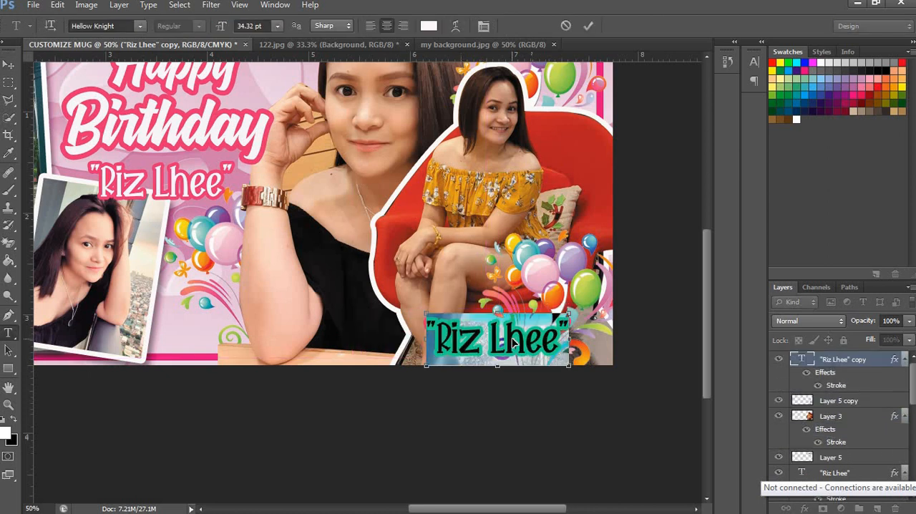
pyautogui.write('June')
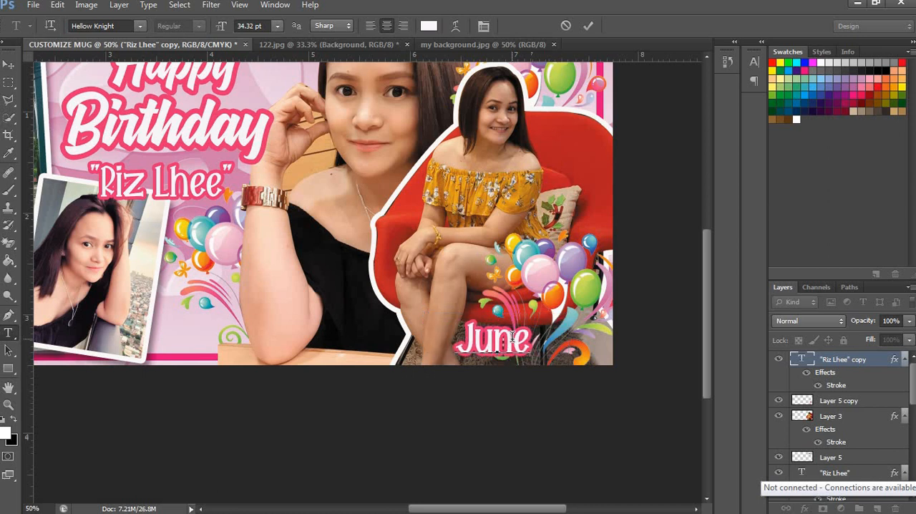
pyautogui.write(' 19')
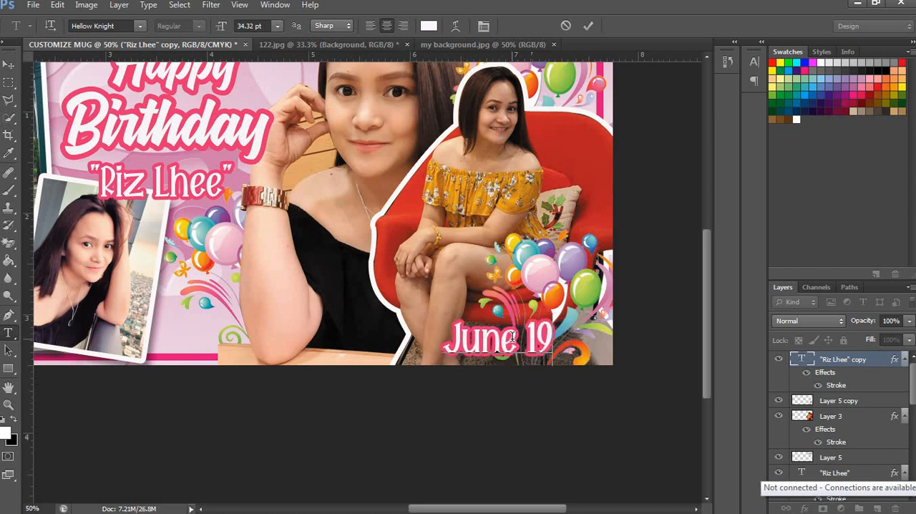
pyautogui.write(',2020')
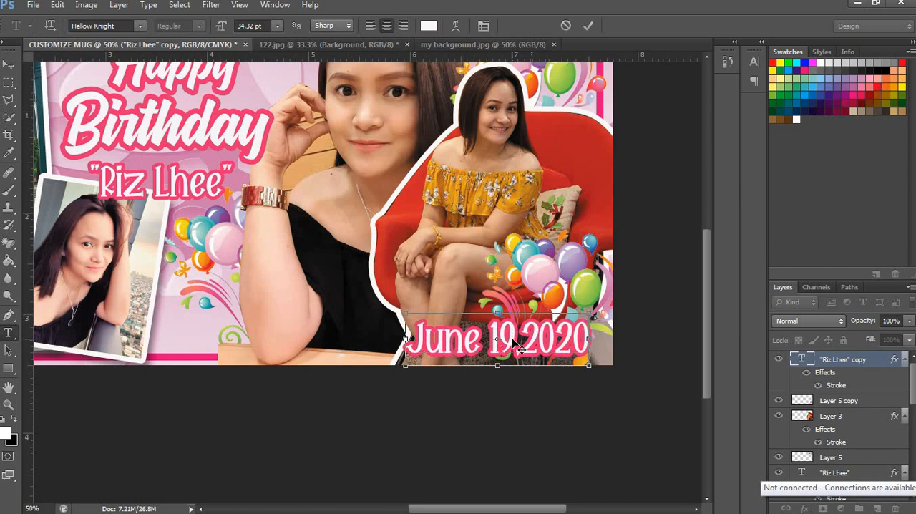
pyautogui.hotkey('ctrl', 'Return')
# Step: Scale the date text down slightly and nudge it left along the bottom of the red-chair photo
pyautogui.hotkey('ctrl', 't')
pyautogui.moveTo(588, 313); pyautogui.dragTo(574, 320)
pyautogui.press('Return')
pyautogui.press('v')
pyautogui.press('Left')
pyautogui.press('Left')
pyautogui.press('Left')
pyautogui.press('Left')
pyautogui.press('Left')
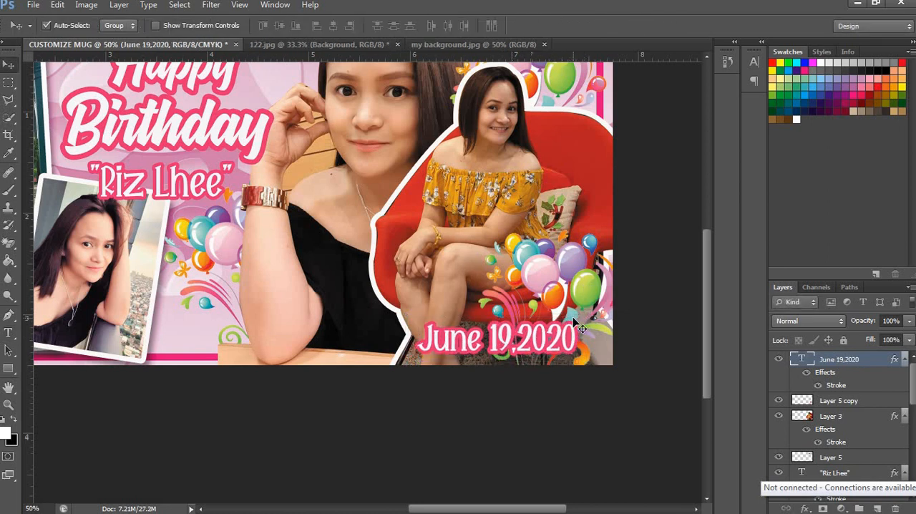
pyautogui.hotkey('ctrl', '-')
pyautogui.hotkey('ctrl', '-')
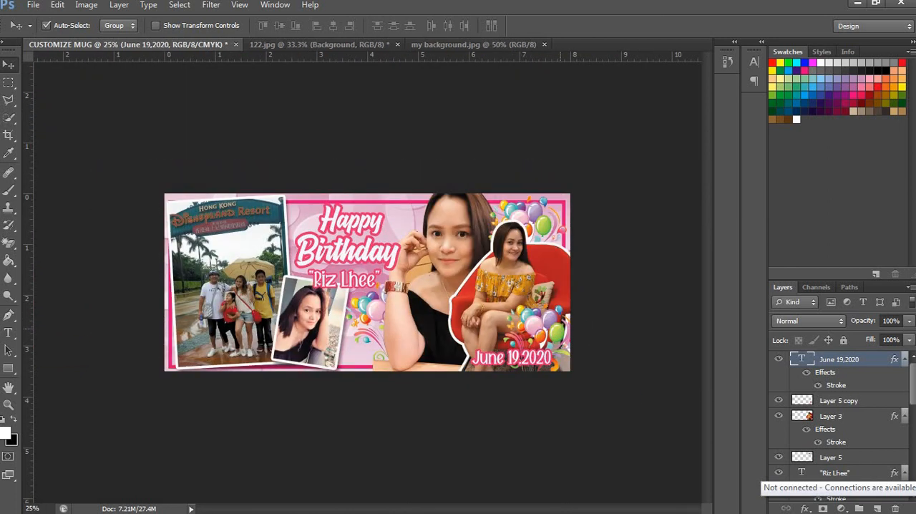
# Step: Check the greeting, name and date against the notes in the 1234 Notepad file and return to Photoshop
pyautogui.moveTo(489, 512)
pyautogui.click(436, 506)
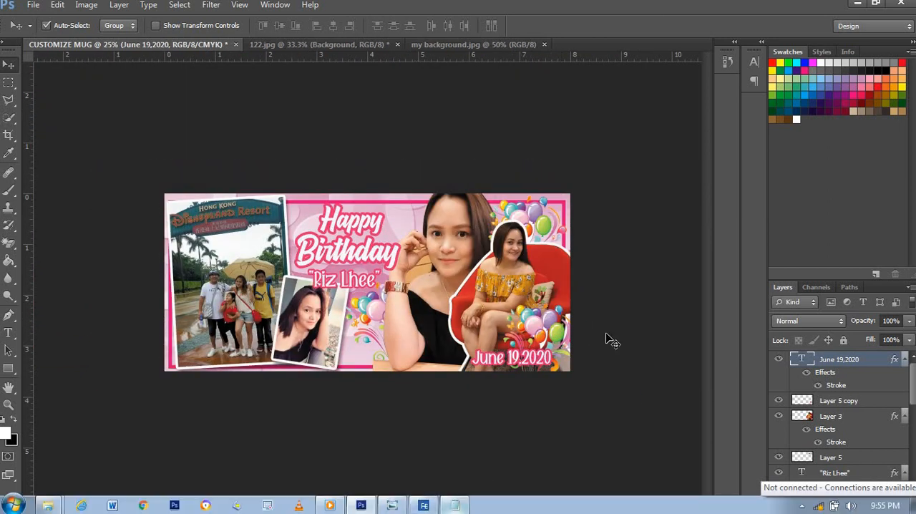
pyautogui.moveTo(540, 131); pyautogui.dragTo(501, 143)
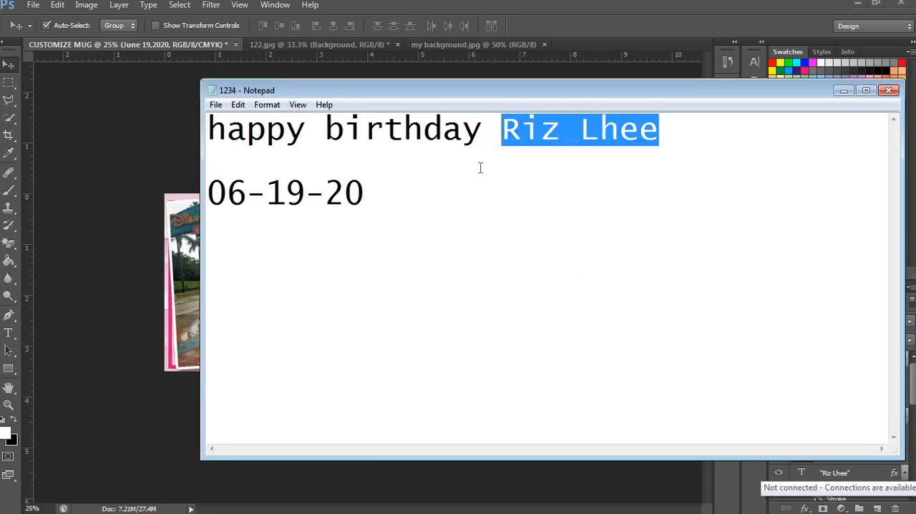
pyautogui.click(480, 168)
pyautogui.click(183, 244)
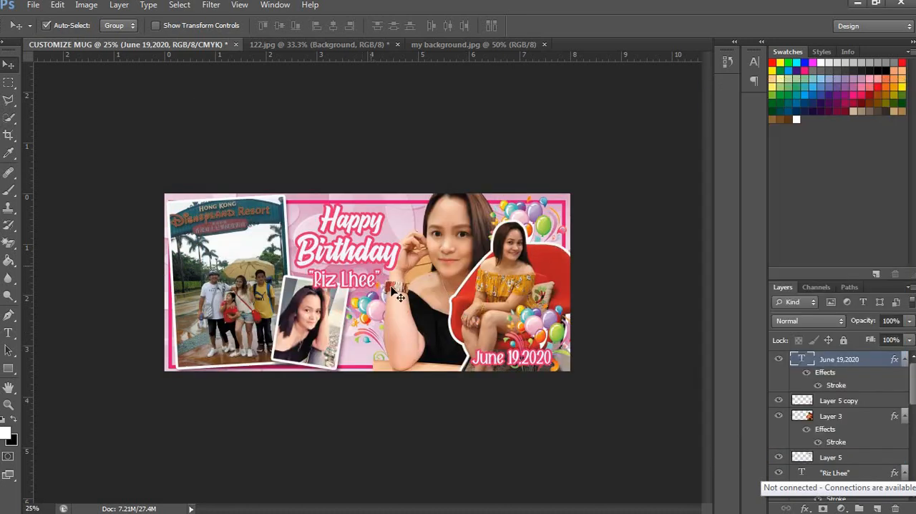
# Step: Examine the greeting, photos, balloons, frame and date up close across the mug layout
pyautogui.press('z')
pyautogui.click(366, 278)
pyautogui.click(369, 286)
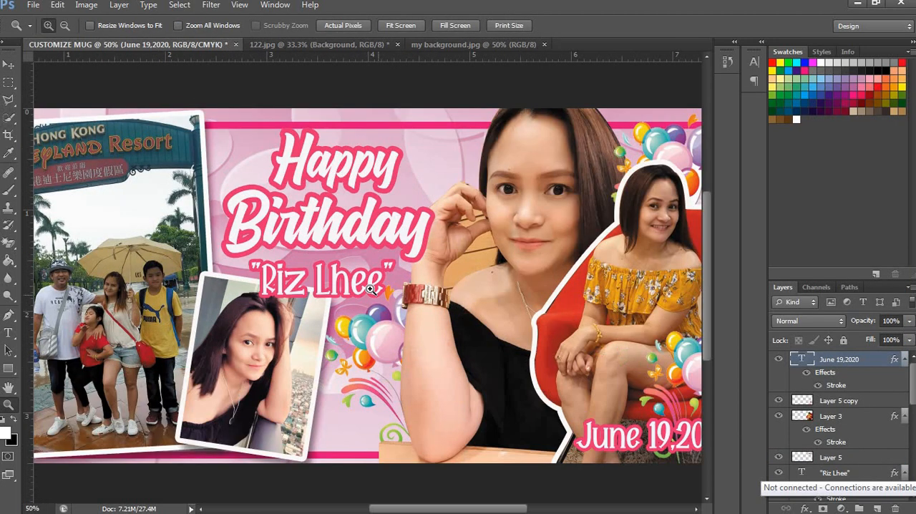
pyautogui.click(377, 306)
pyautogui.moveTo(475, 275); pyautogui.dragTo(409, 276)
pyautogui.moveTo(256, 285); pyautogui.dragTo(564, 267)
pyautogui.moveTo(89, 235); pyautogui.dragTo(226, 192)
pyautogui.moveTo(588, 361); pyautogui.dragTo(234, 308)
pyautogui.moveTo(565, 283); pyautogui.dragTo(404, 306)
pyautogui.hotkey('ctrl', '-')
pyautogui.hotkey('ctrl', '-')
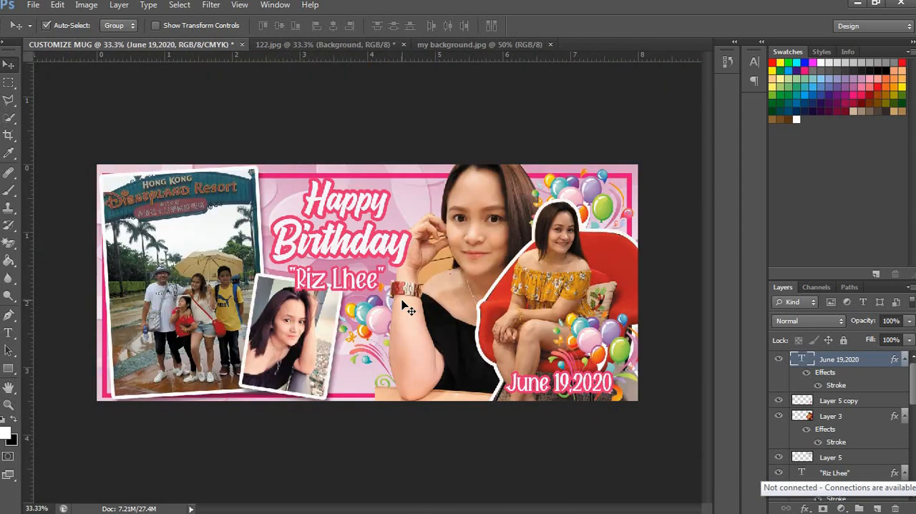
# Step: Show the mug design in full-screen mode and inspect it from the Disneyland photo across to the red-chair cut-out
pyautogui.press('z')
pyautogui.click(381, 283)
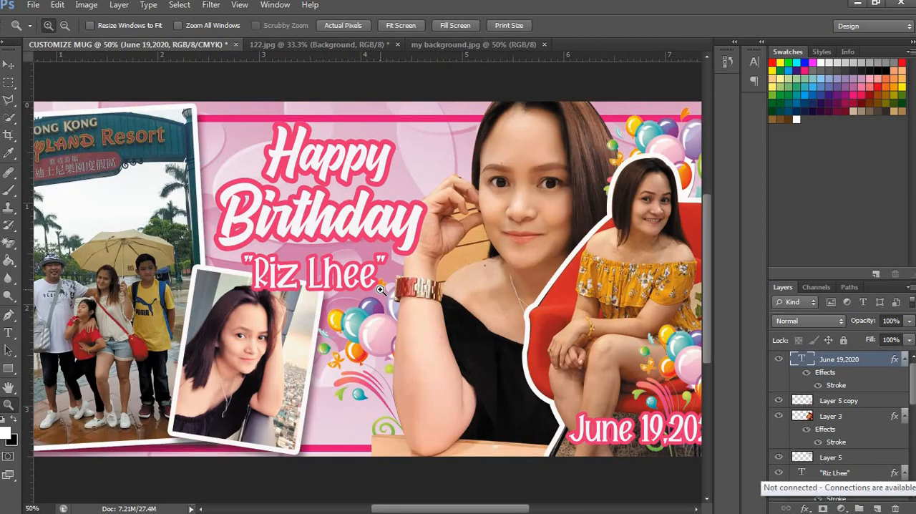
pyautogui.press('f')
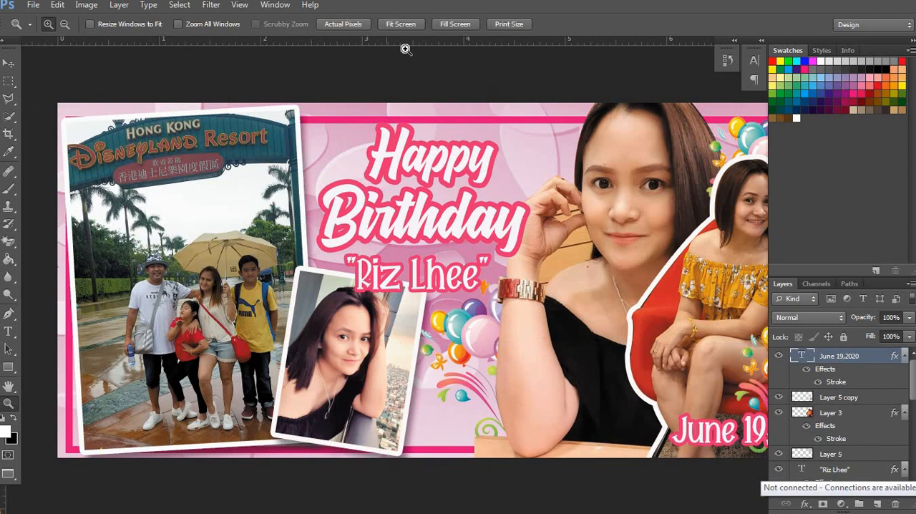
pyautogui.press('f')
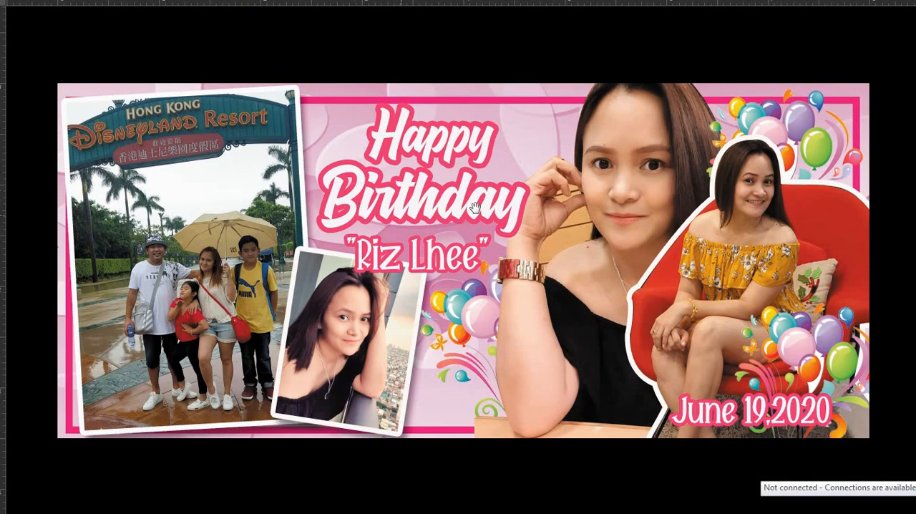
pyautogui.moveTo(475, 208)
pyautogui.mouseDown()
pyautogui.moveTo(377, 260)
pyautogui.moveTo(526, 231)
pyautogui.moveTo(483, 199)
pyautogui.mouseUp()
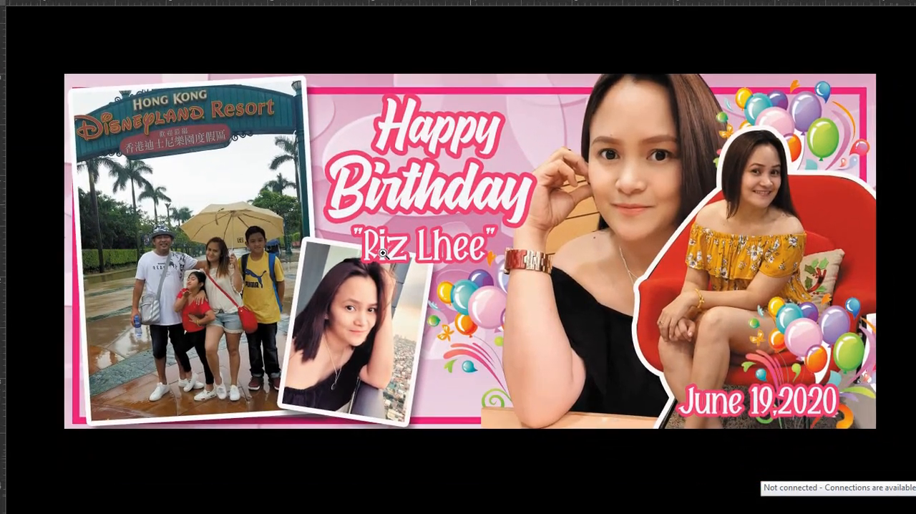
pyautogui.click(253, 271)
pyautogui.moveTo(144, 189); pyautogui.dragTo(200, 241)
pyautogui.click(213, 234)
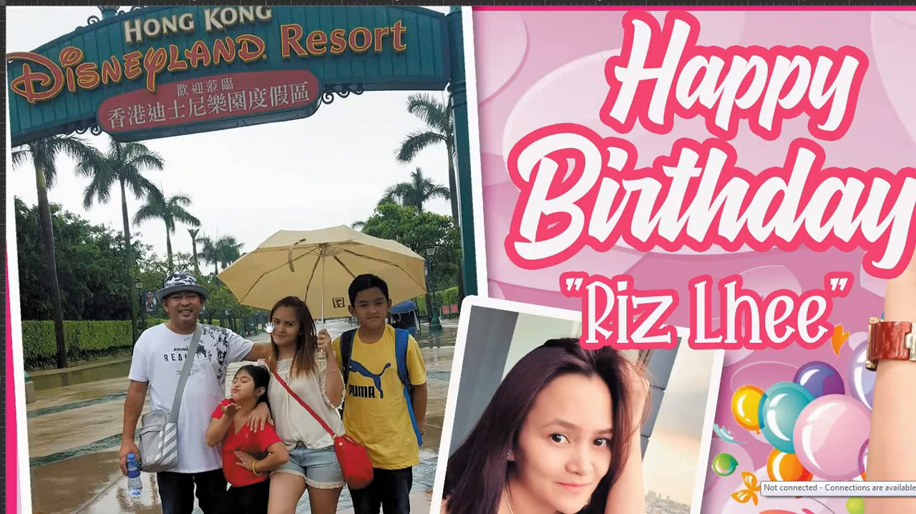
pyautogui.click(253, 333)
pyautogui.moveTo(317, 322); pyautogui.dragTo(152, 279)
pyautogui.hotkey('ctrl', '-')
pyautogui.hotkey('ctrl', '-')
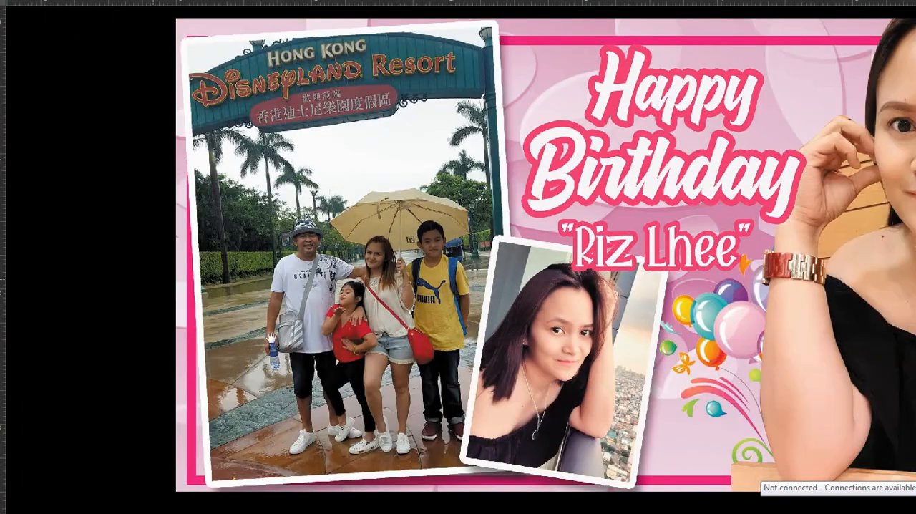
pyautogui.moveTo(617, 224); pyautogui.dragTo(386, 242)
pyautogui.moveTo(784, 194)
pyautogui.mouseDown()
pyautogui.moveTo(630, 203)
pyautogui.moveTo(487, 155)
pyautogui.moveTo(524, 155)
pyautogui.mouseUp()
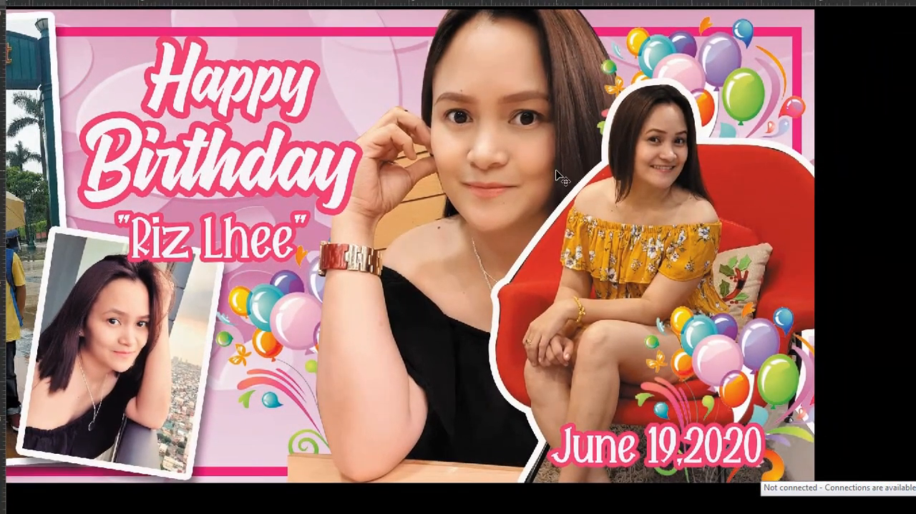
pyautogui.hotkey('ctrl', '-')
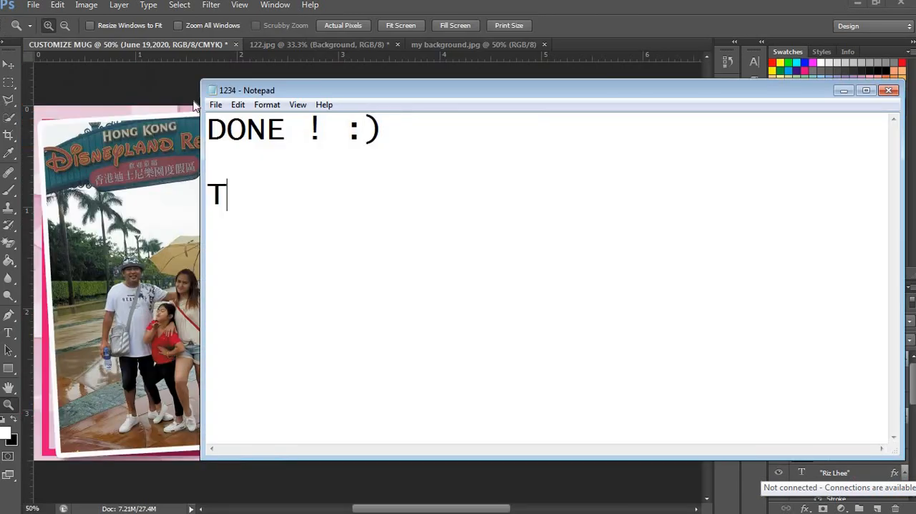
# Step: In Notepad, complete the closing line "Thank you For watching :)" beneath "DONE ! :)"
pyautogui.write('hank you ')
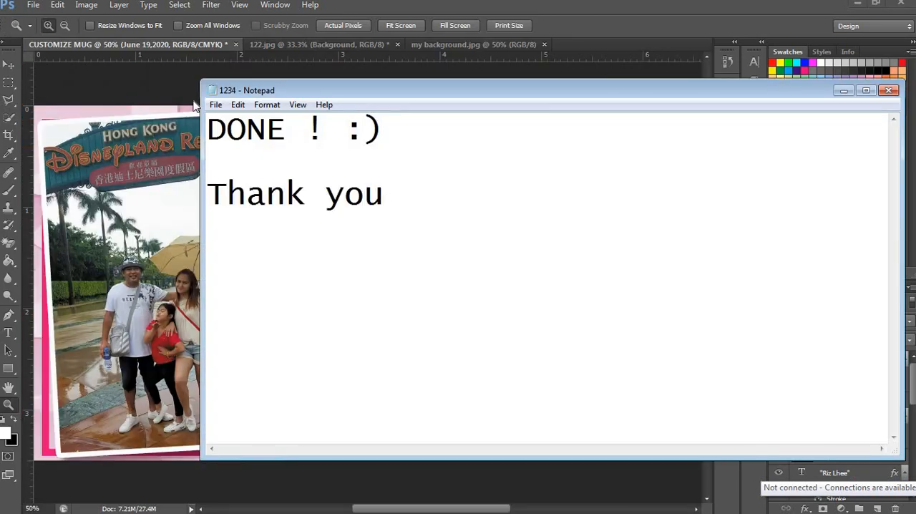
pyautogui.write('For watchi')
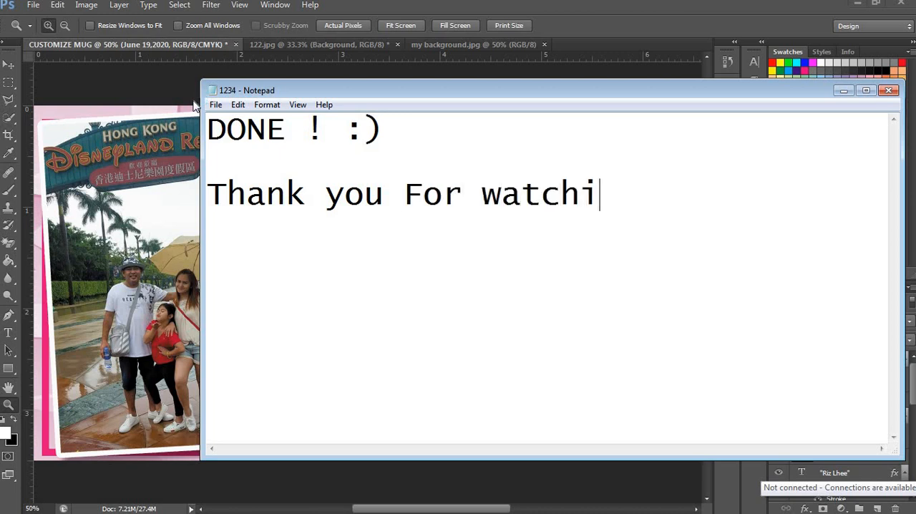
pyautogui.write('ng :)  ')
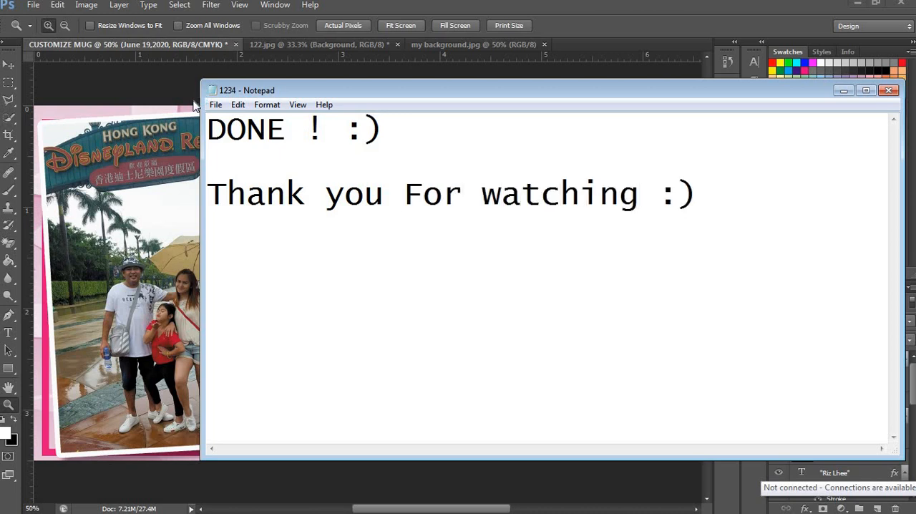
pyautogui.write('Please ')
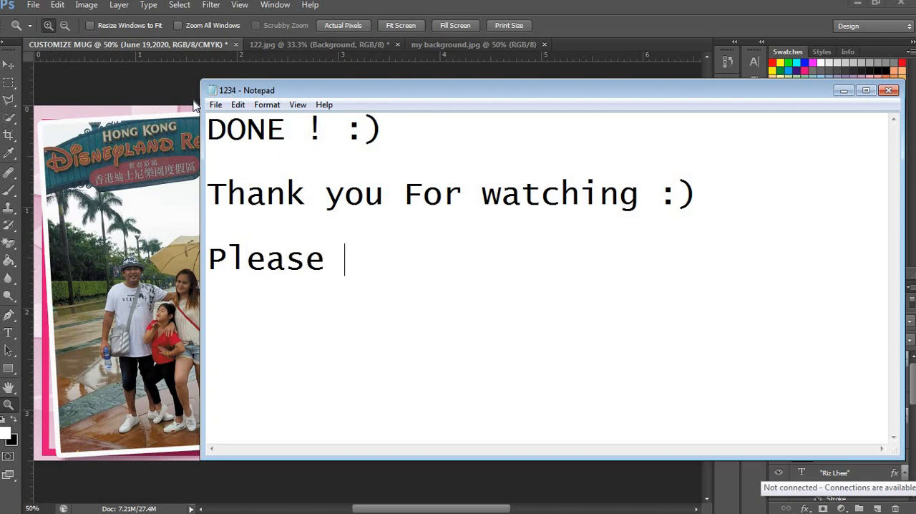
pyautogui.write('Click Su')
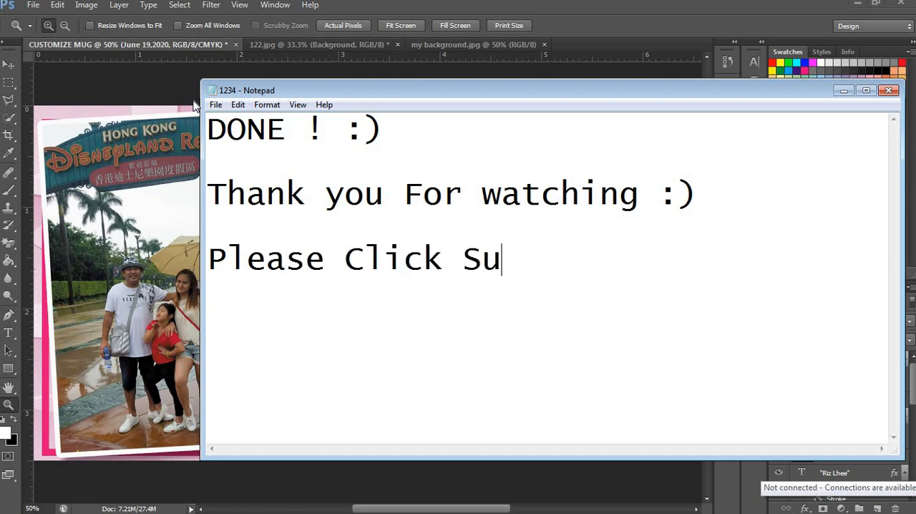
pyautogui.write('bscribe ')
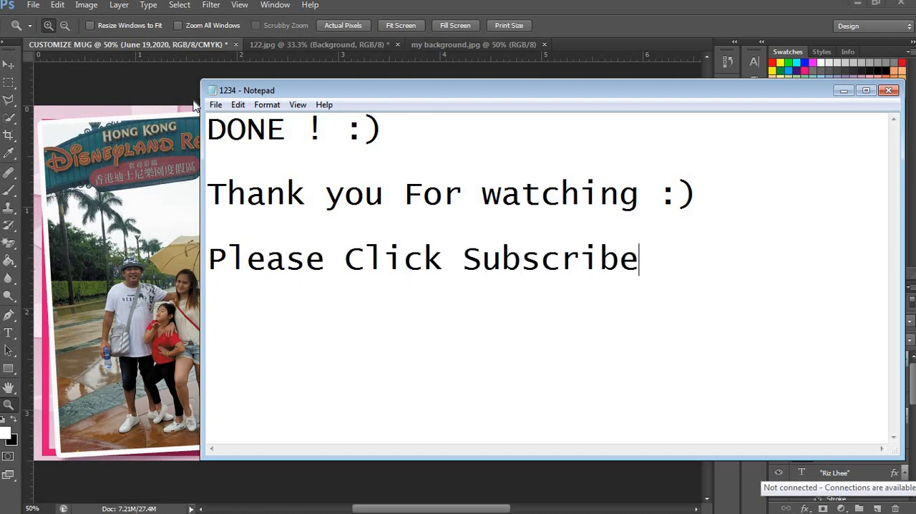
pyautogui.write('and N')
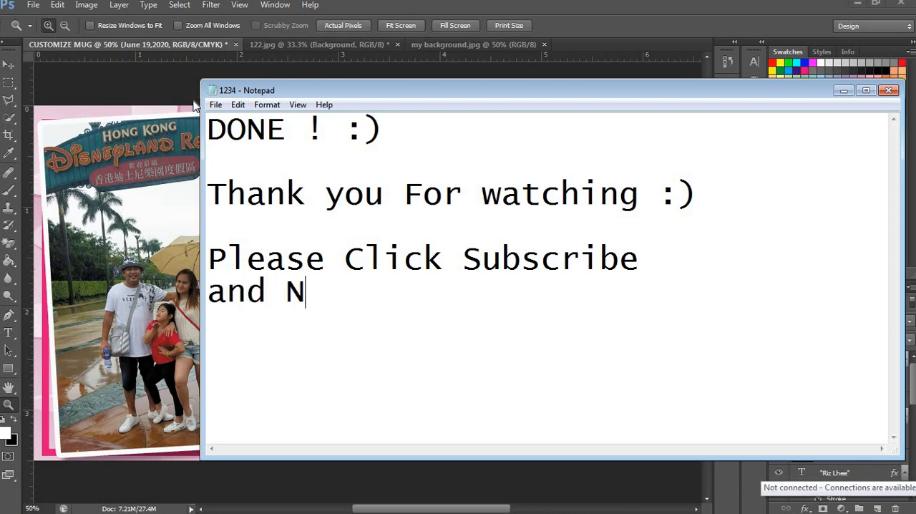
pyautogui.write('otification ')
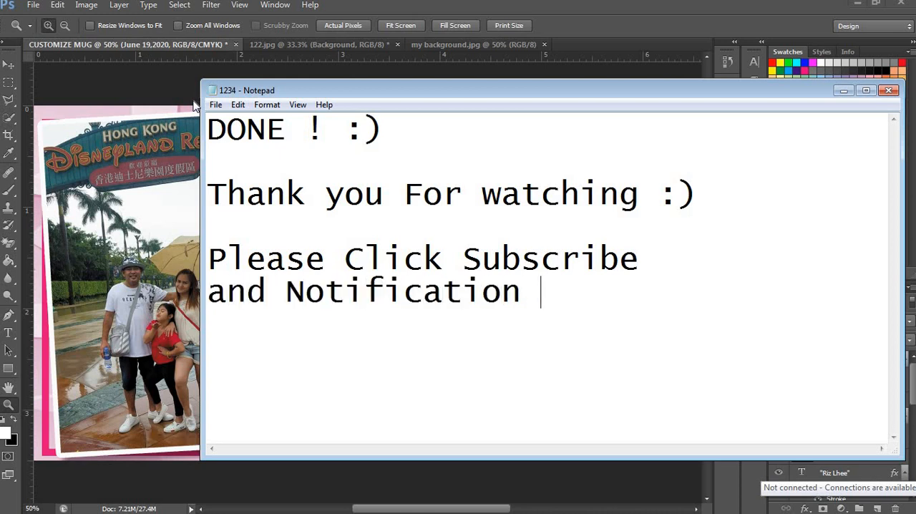
pyautogui.write('bell')
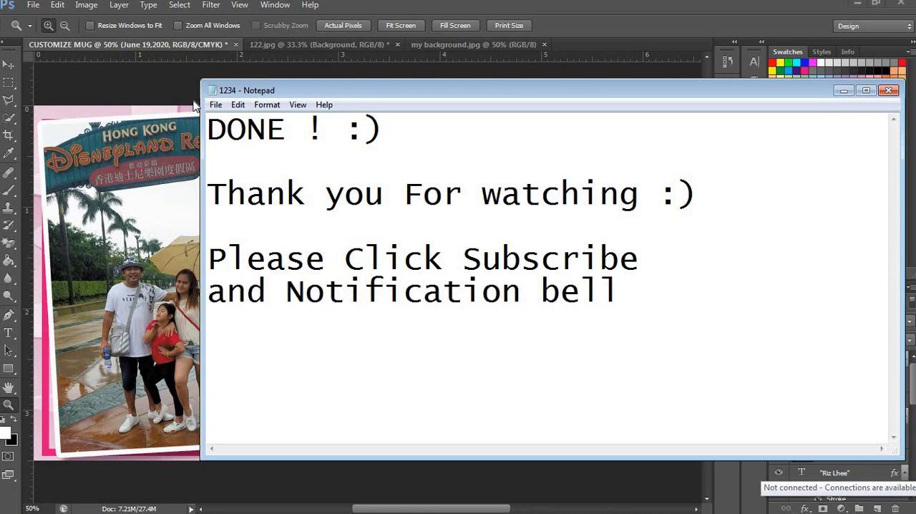
# Step: Finish the subscribe message with a new line reading "for Update video ^_^"
pyautogui.press('Return')
pyautogui.write('for mor')
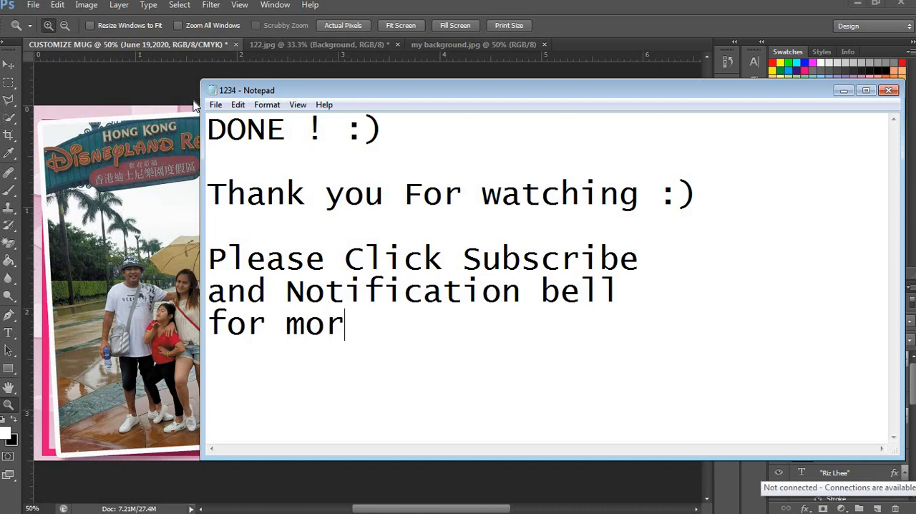
pyautogui.write('e')
pyautogui.press('BackSpace')
pyautogui.press('BackSpace')
pyautogui.press('BackSpace')
pyautogui.press('BackSpace')
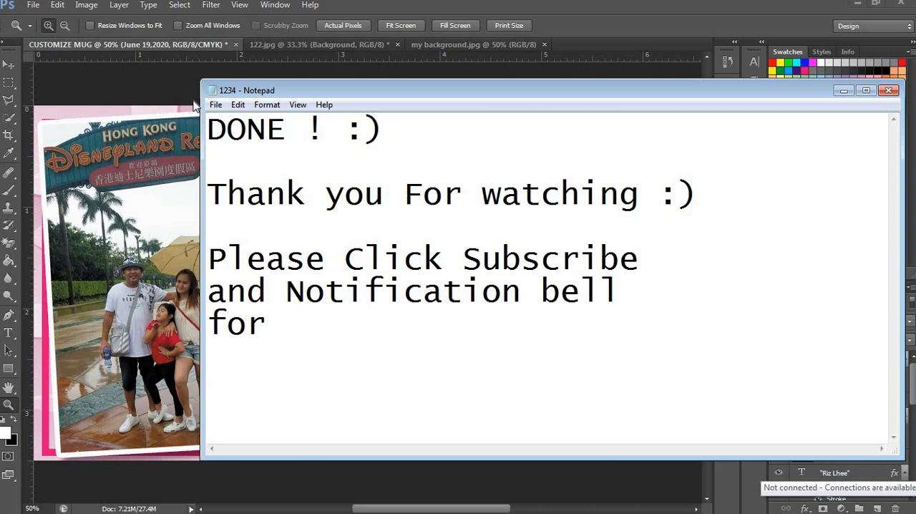
pyautogui.write('Update ')
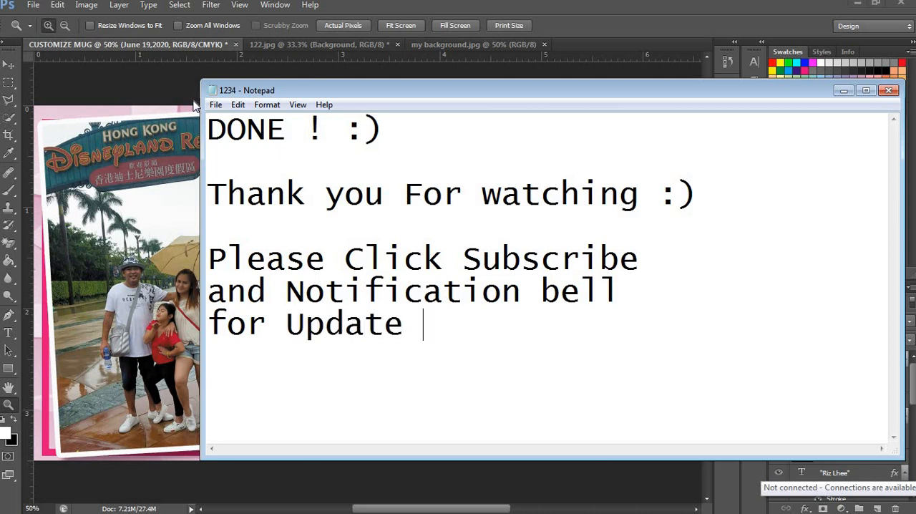
pyautogui.write('video ^_6')
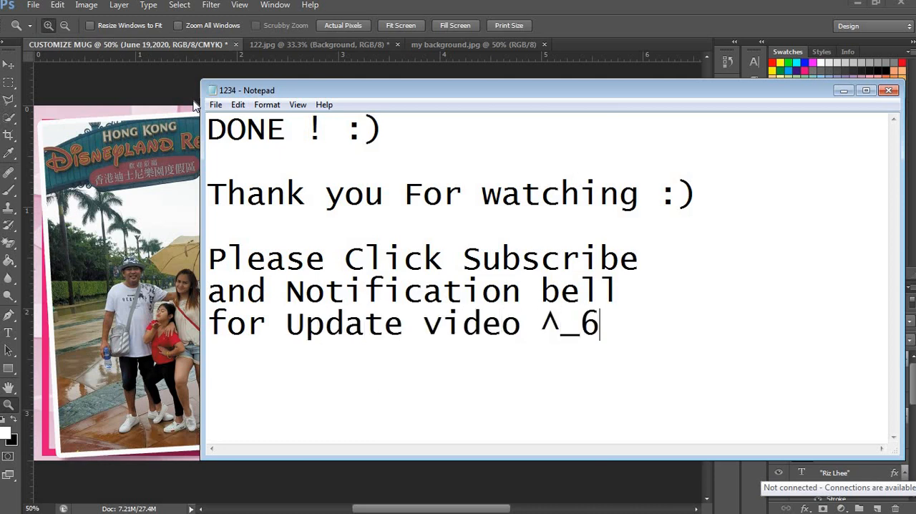
pyautogui.press('BackSpace')
pyautogui.write('^')
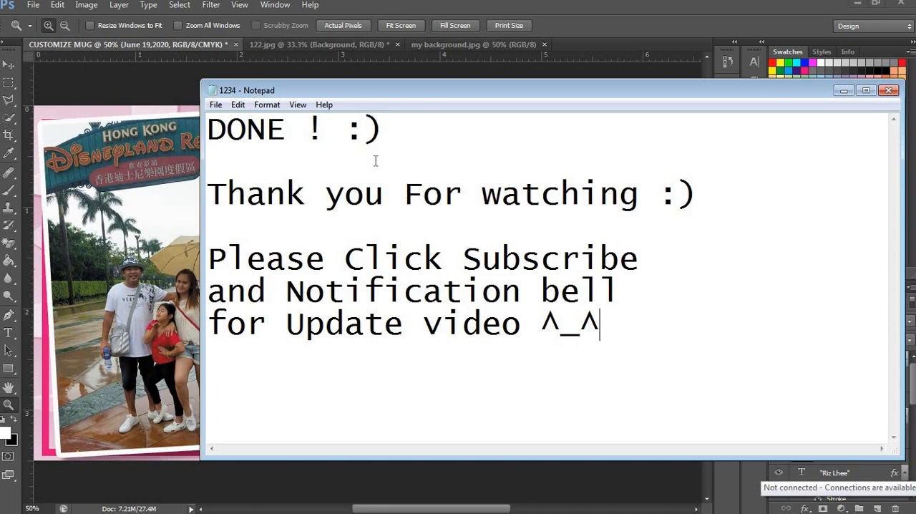